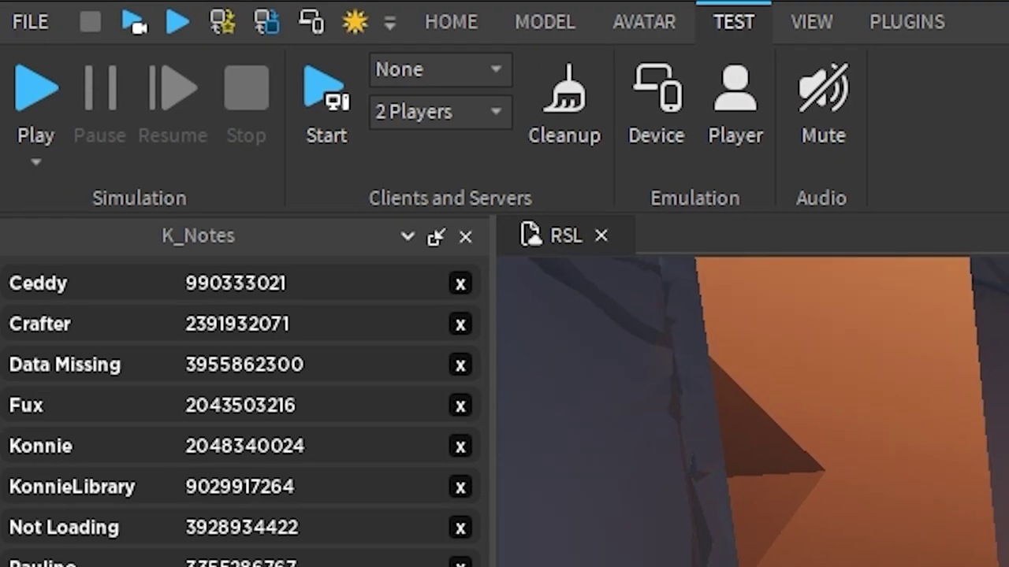
{"action": "scroll", "coordinate": [506, 152], "scroll_direction": "down", "scroll_amount": 5}
{"action": "scroll", "coordinate": [505, 151], "scroll_direction": "up", "scroll_amount": 3}
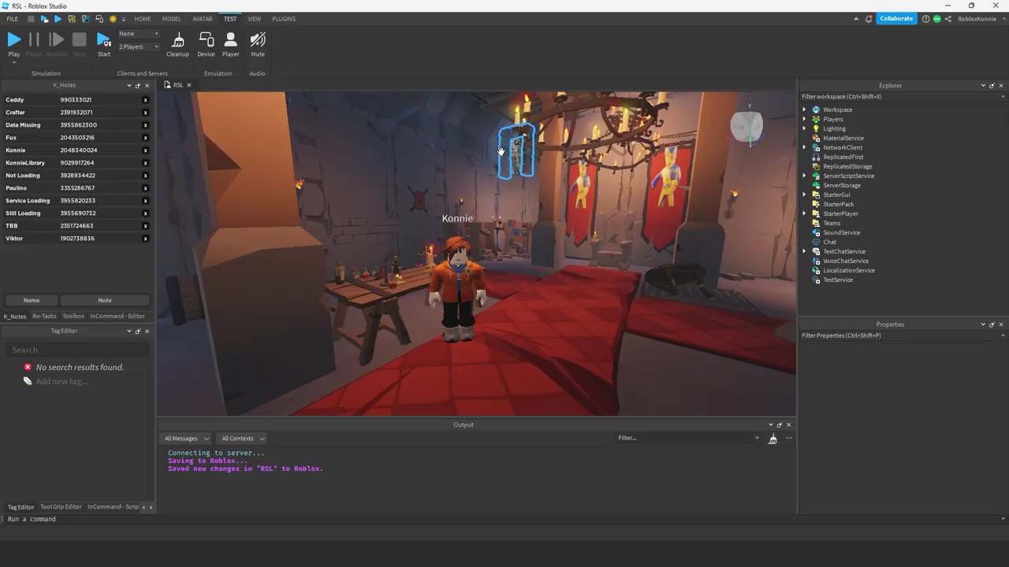
{"action": "right_click_drag", "start_coordinate": [555, 231], "coordinate": [553, 233]}
{"action": "scroll", "coordinate": [556, 232], "scroll_direction": "down", "scroll_amount": 1}
{"action": "scroll", "coordinate": [556, 231], "scroll_direction": "up", "scroll_amount": 4}
{"action": "scroll", "coordinate": [556, 231], "scroll_direction": "down", "scroll_amount": 1}
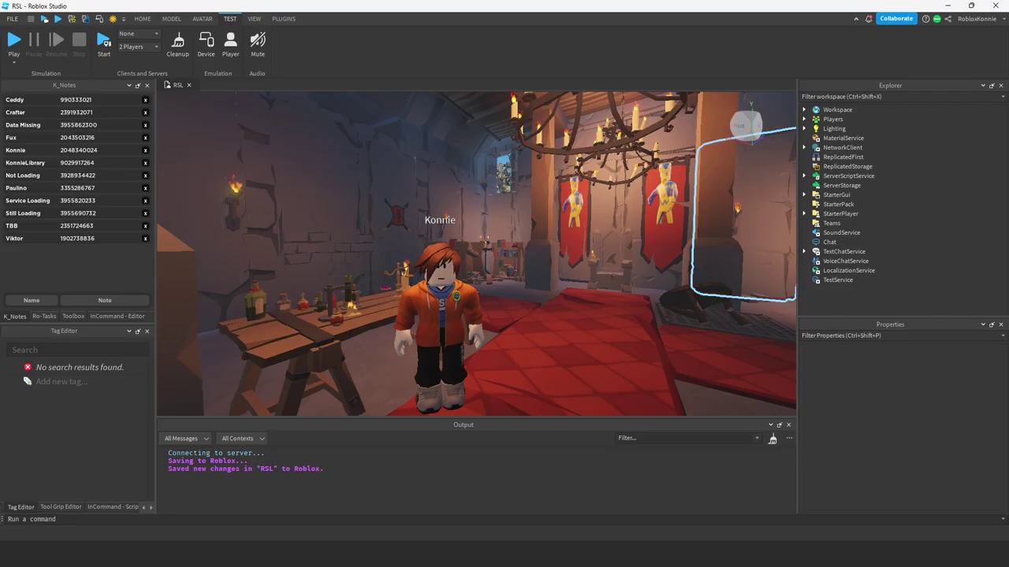
{"action": "scroll", "coordinate": [666, 218], "scroll_direction": "down", "scroll_amount": 5}
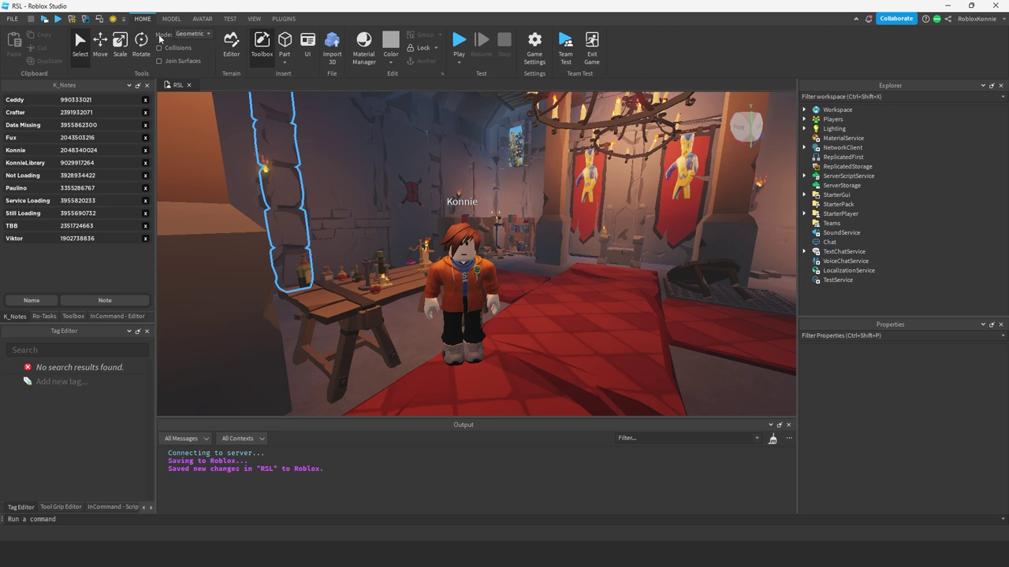
{"action": "left_click", "coordinate": [170, 19]}
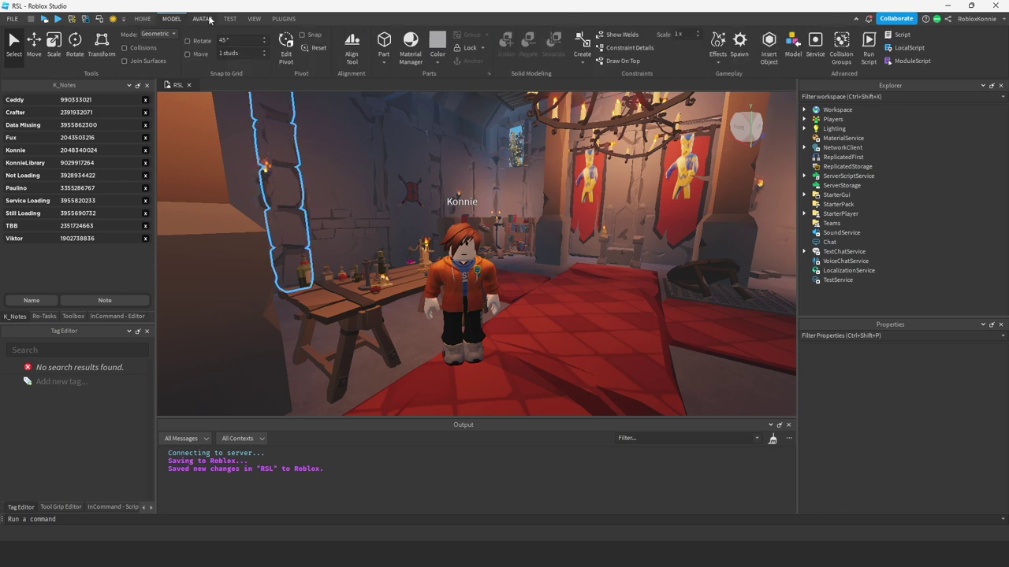
{"action": "left_click", "coordinate": [229, 19]}
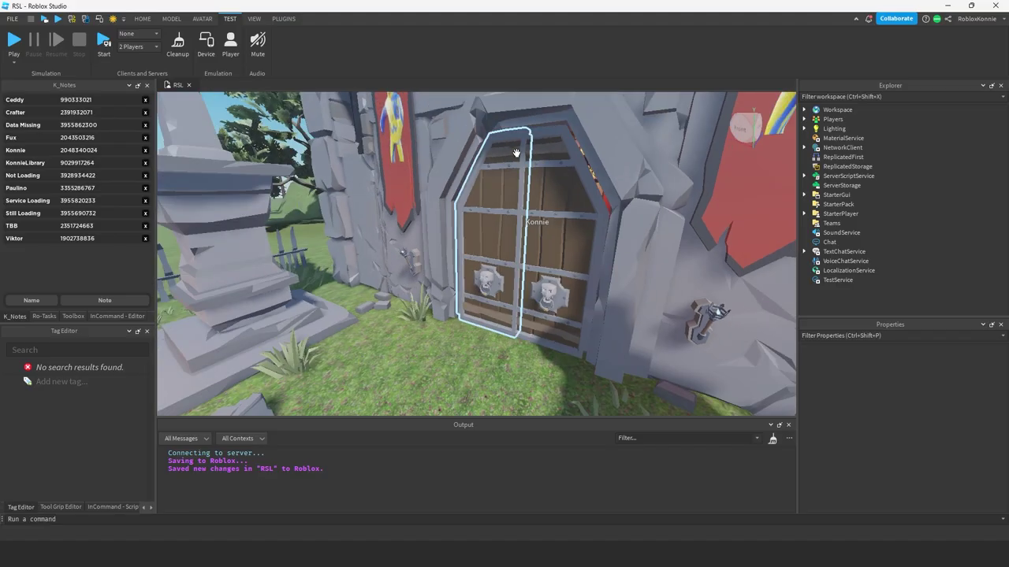
{"action": "key", "text": "s"}
{"action": "key", "text": "a"}
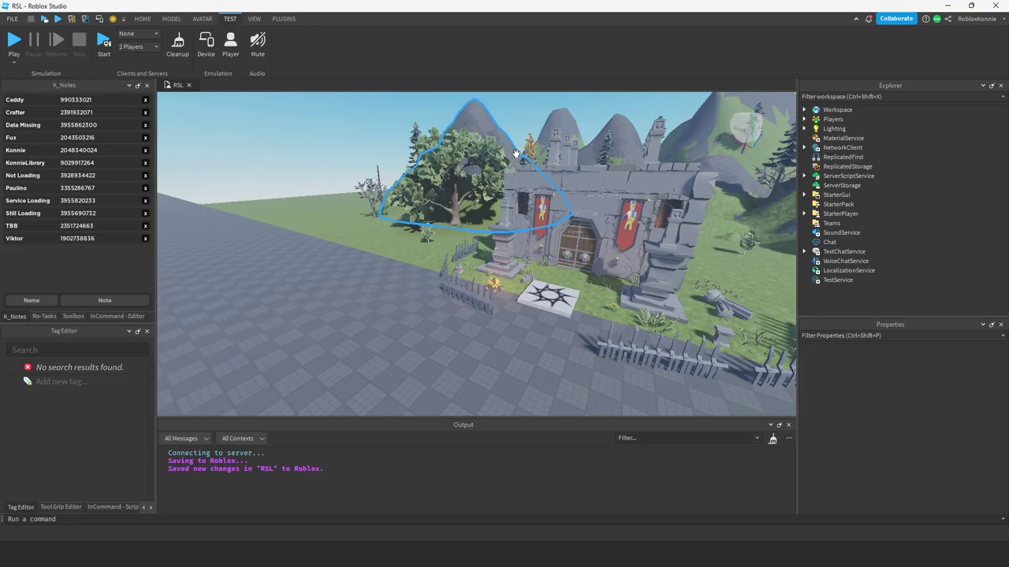
{"action": "right_click_drag", "start_coordinate": [330, 141], "coordinate": [319, 145]}
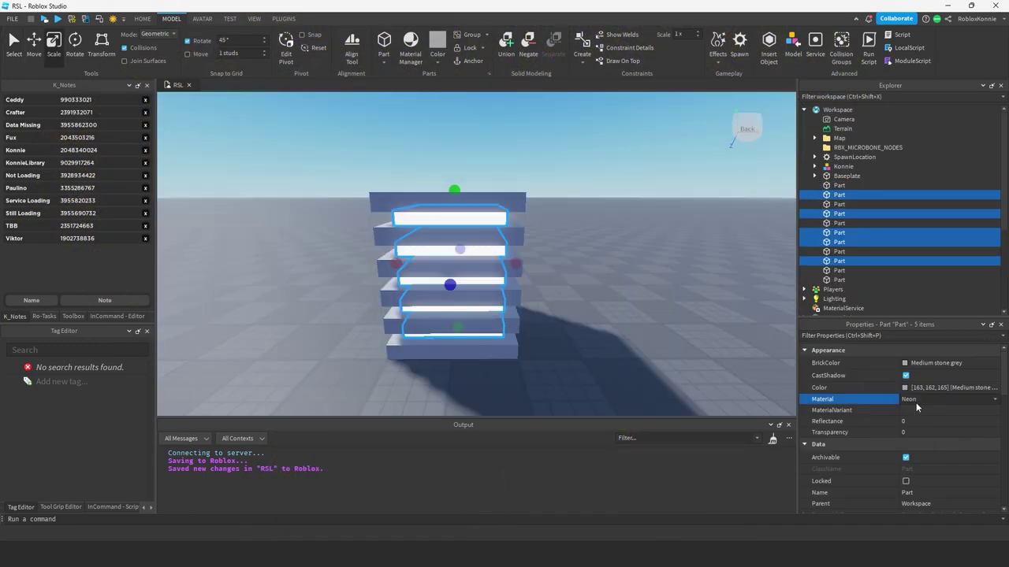
Step: Change the colour of the five selected neon parts in the server stack to light cyan
{"action": "left_click", "coordinate": [905, 388]}
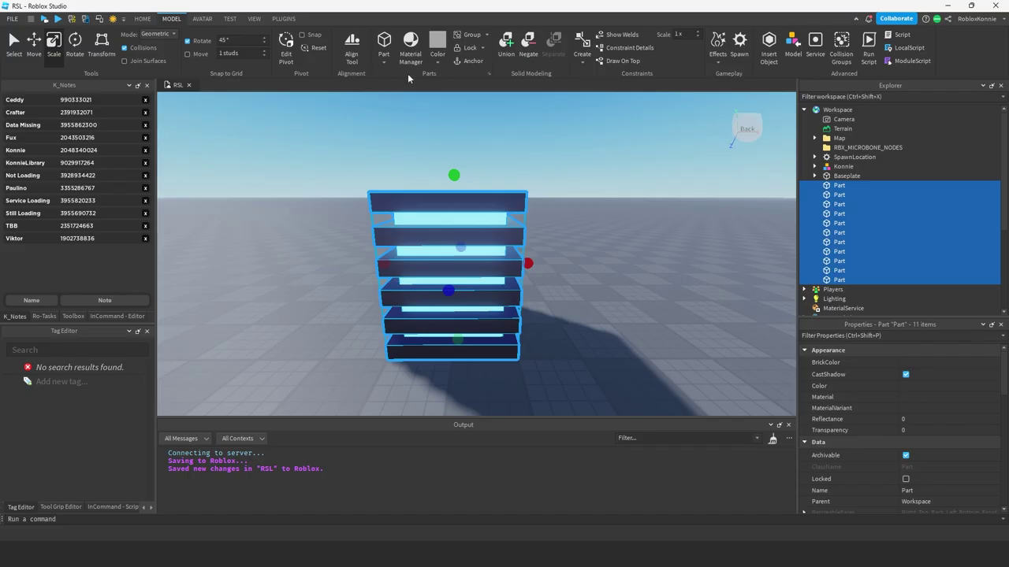
{"action": "key", "text": "s"}
{"action": "right_click_drag", "start_coordinate": [543, 126], "coordinate": [561, 139]}
{"action": "key", "text": "w"}
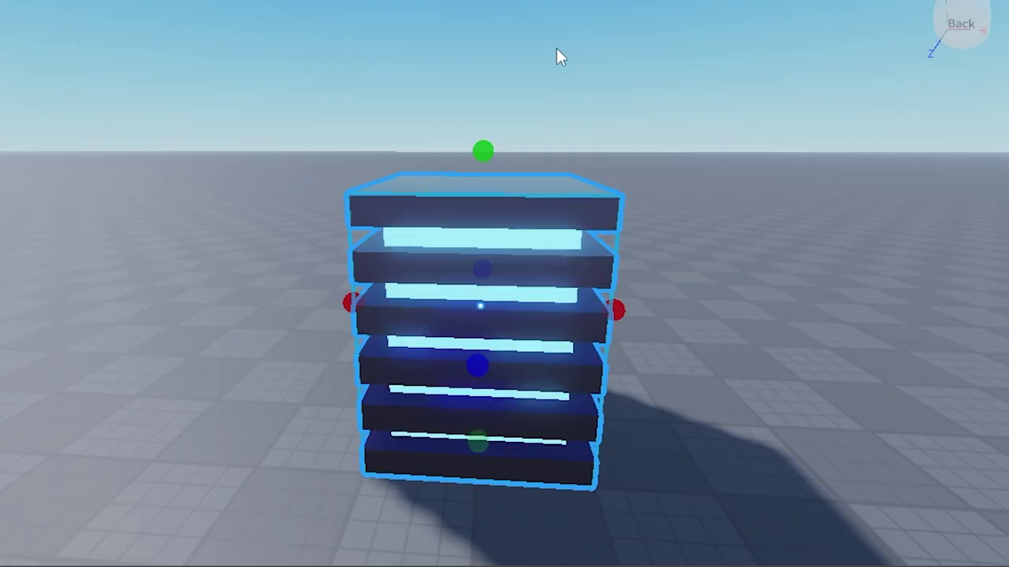
{"action": "right_click_drag", "start_coordinate": [506, 163], "coordinate": [506, 163]}
{"action": "key", "text": "a"}
{"action": "key", "text": "s"}
{"action": "key", "text": "w"}
{"action": "key", "text": "a"}
{"action": "left_click_drag", "start_coordinate": [497, 250], "coordinate": [376, 253]}
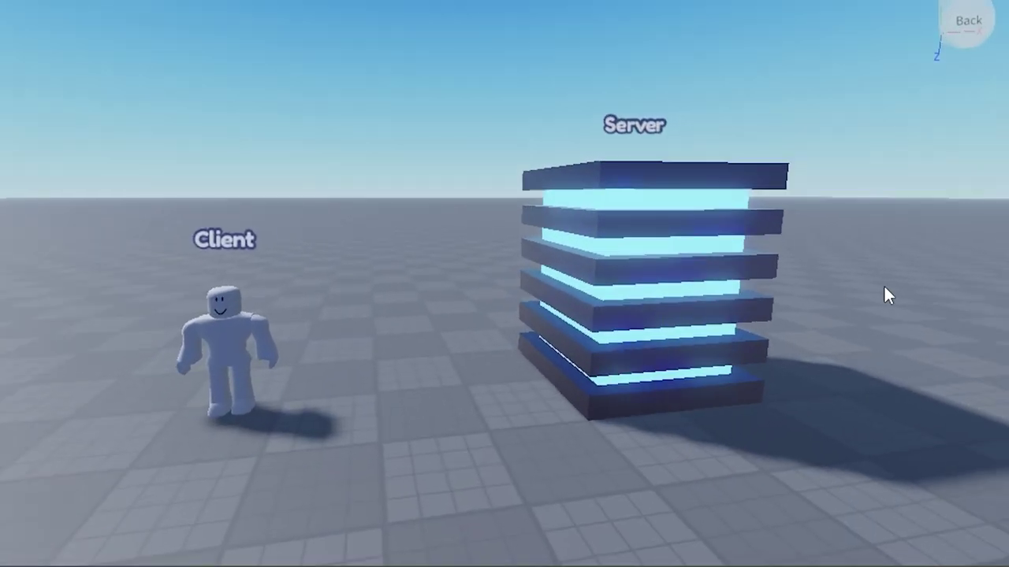
Step: Examine the Server tower and the Client figure on the baseplate, up close and side by side
{"action": "key", "text": "s"}
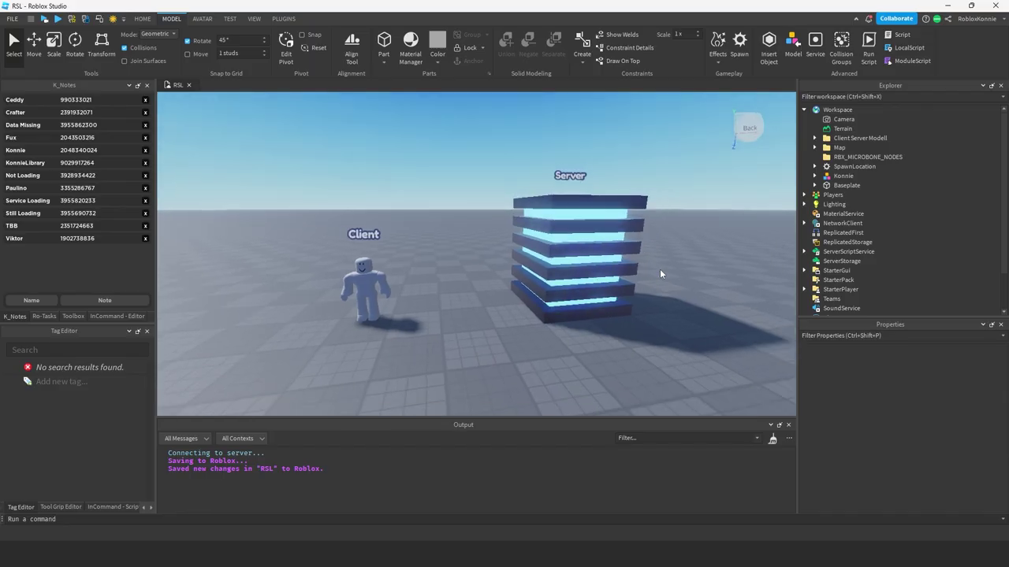
{"action": "key", "text": "d"}
{"action": "key", "text": "w"}
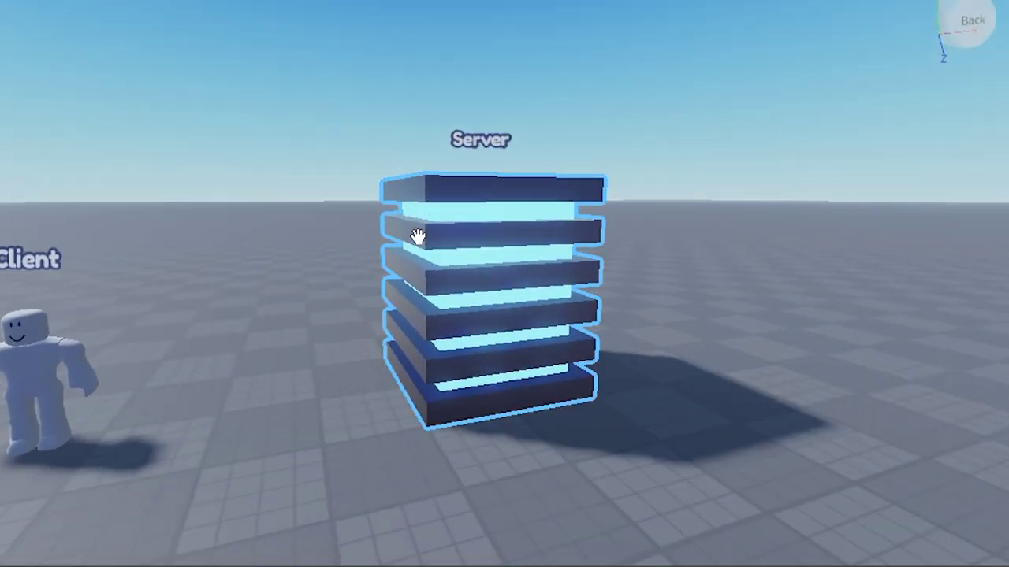
{"action": "right_click_drag", "start_coordinate": [420, 250], "coordinate": [424, 247]}
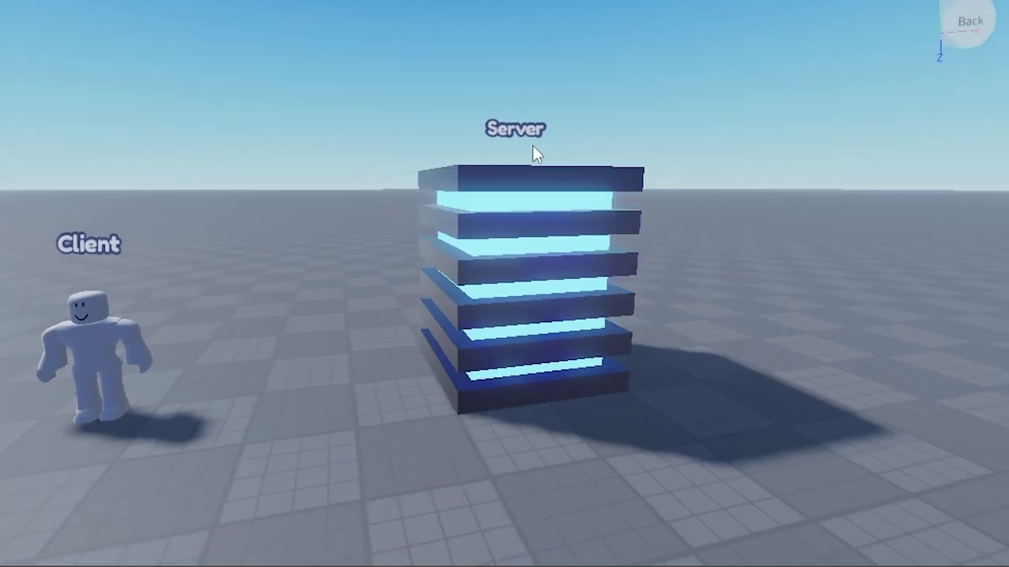
{"action": "key", "text": "a"}
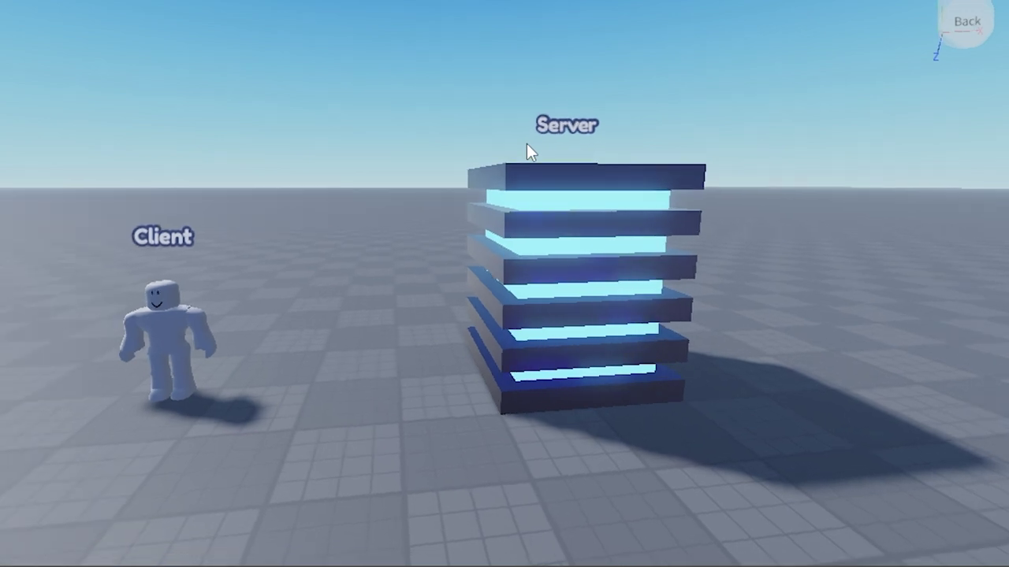
{"action": "scroll", "coordinate": [558, 150], "scroll_direction": "up", "scroll_amount": 5}
{"action": "scroll", "coordinate": [559, 153], "scroll_direction": "down", "scroll_amount": 6}
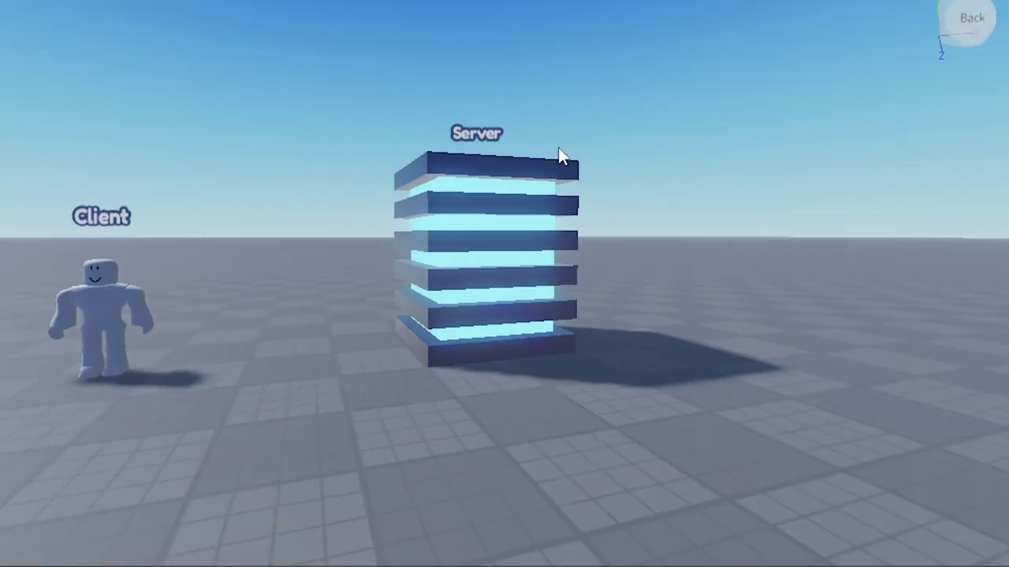
{"action": "scroll", "coordinate": [520, 122], "scroll_direction": "up", "scroll_amount": 3}
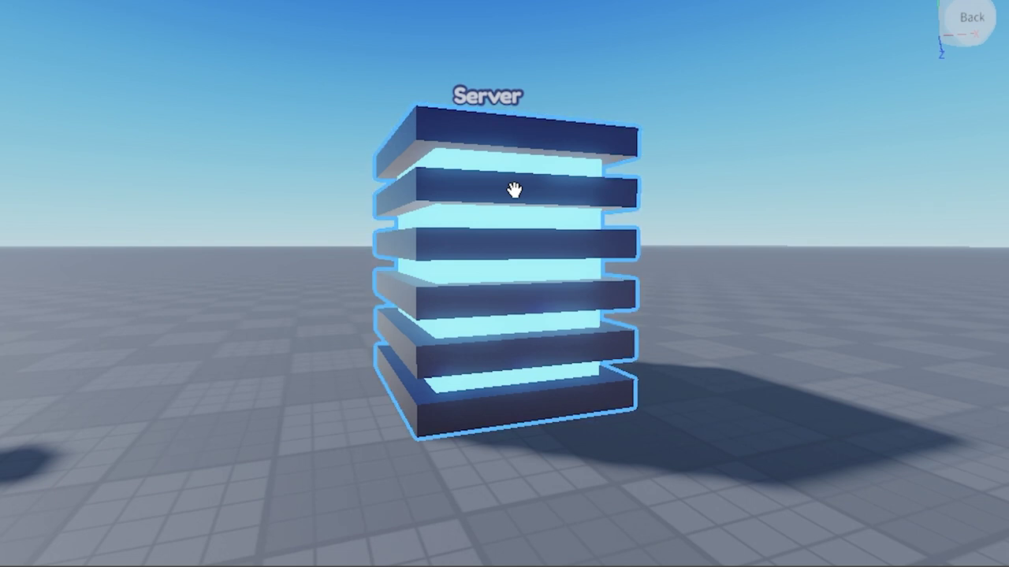
{"action": "right_click_drag", "start_coordinate": [500, 192], "coordinate": [496, 199]}
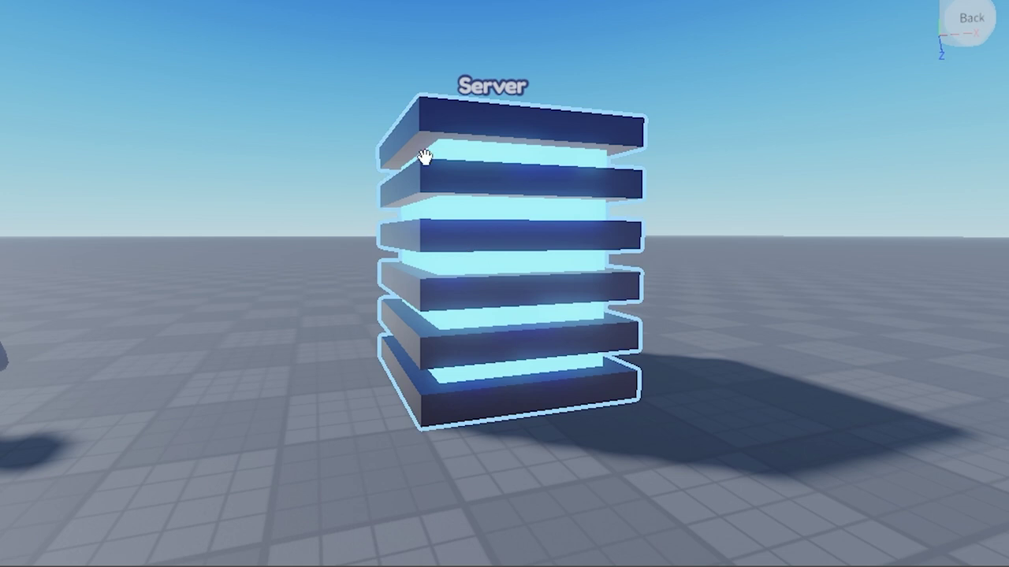
{"action": "right_click_drag", "start_coordinate": [505, 334], "coordinate": [504, 336]}
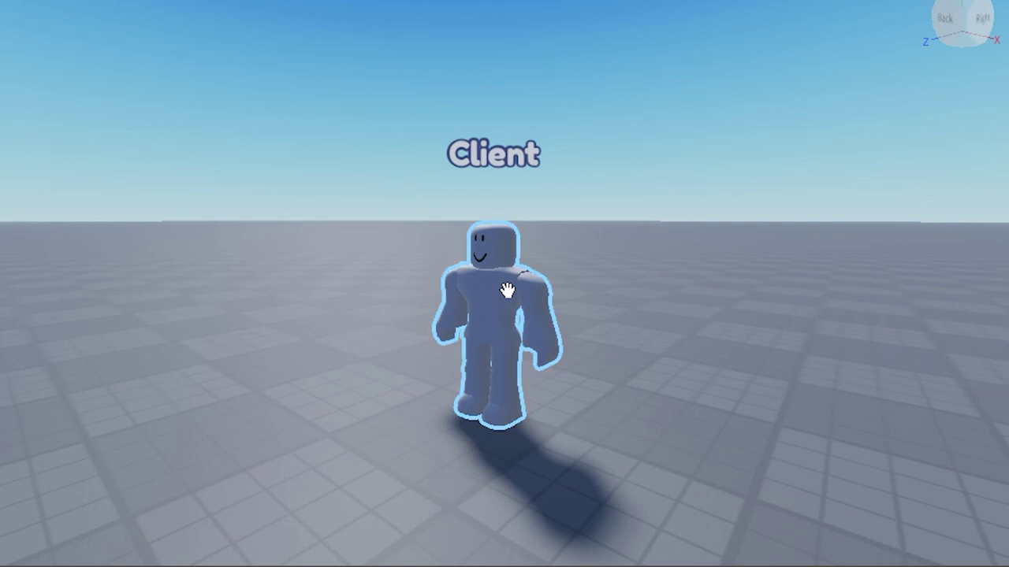
{"action": "right_click_drag", "start_coordinate": [495, 297], "coordinate": [495, 297]}
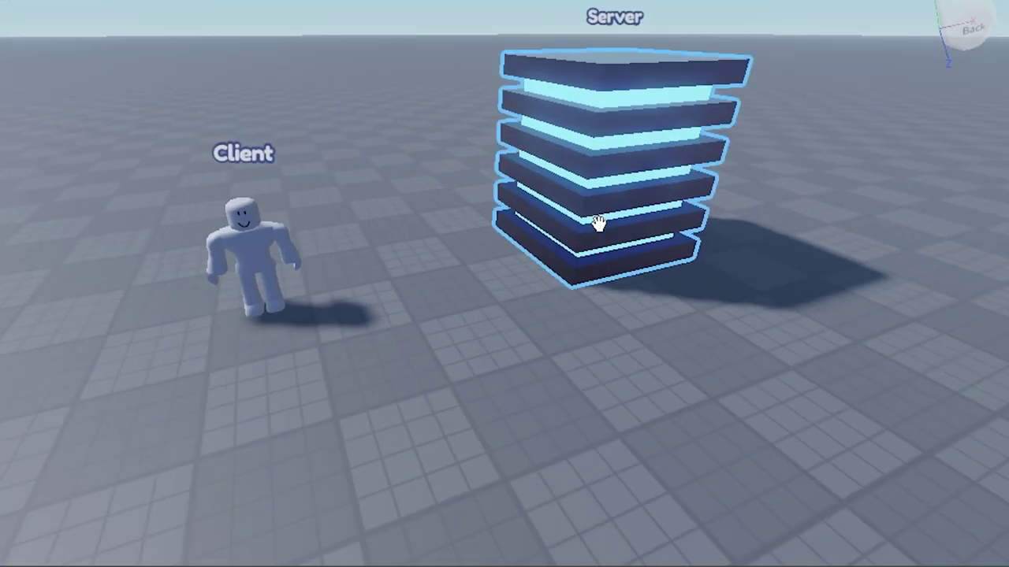
{"action": "right_click_drag", "start_coordinate": [317, 244], "coordinate": [316, 245]}
{"action": "left_click", "coordinate": [633, 225]}
{"action": "right_click_drag", "start_coordinate": [633, 225], "coordinate": [633, 225]}
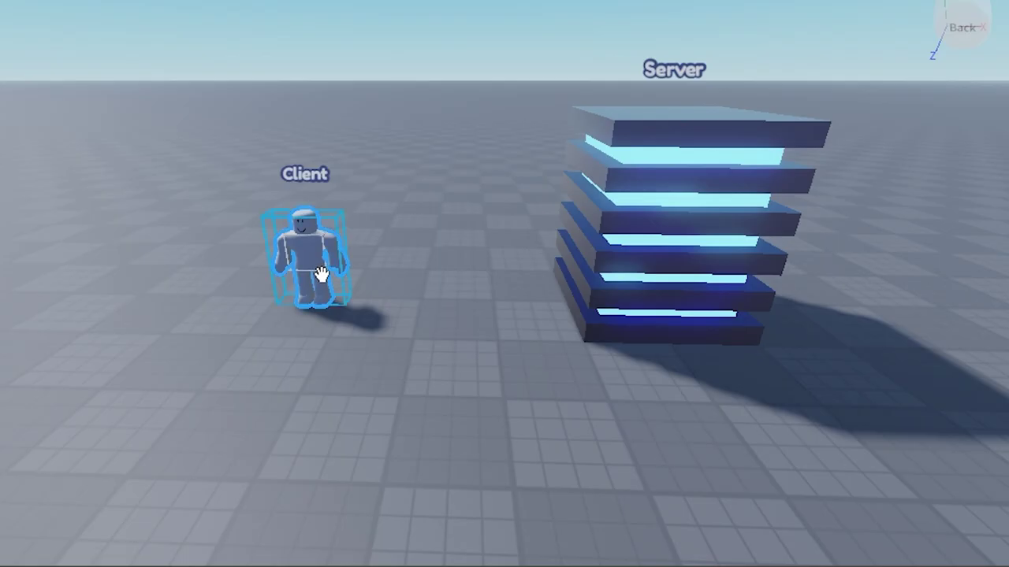
Step: Make three copies of the Client figure and spread them across the baseplate in front of the Server
{"action": "key", "text": "ctrl+v"}
{"action": "left_click_drag", "start_coordinate": [300, 209], "coordinate": [370, 408]}
{"action": "key", "text": "ctrl+d"}
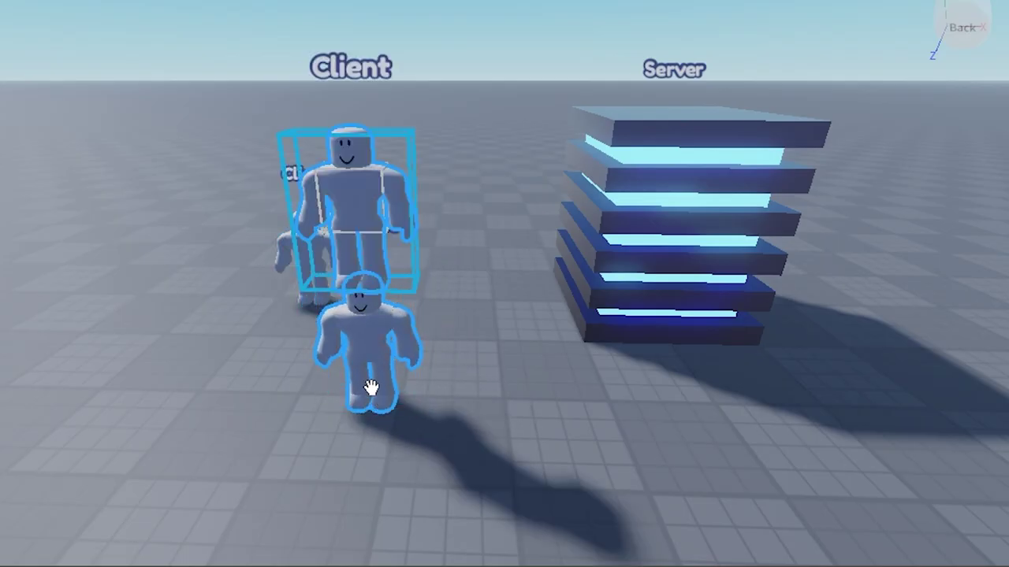
{"action": "left_click_drag", "start_coordinate": [352, 238], "coordinate": [635, 539]}
{"action": "right_click_drag", "start_coordinate": [556, 421], "coordinate": [520, 412]}
{"action": "scroll", "coordinate": [556, 423], "scroll_direction": "down", "scroll_amount": 3}
{"action": "key", "text": "ctrl+d"}
{"action": "left_click_drag", "start_coordinate": [402, 254], "coordinate": [583, 368]}
{"action": "scroll", "coordinate": [541, 369], "scroll_direction": "up", "scroll_amount": 4}
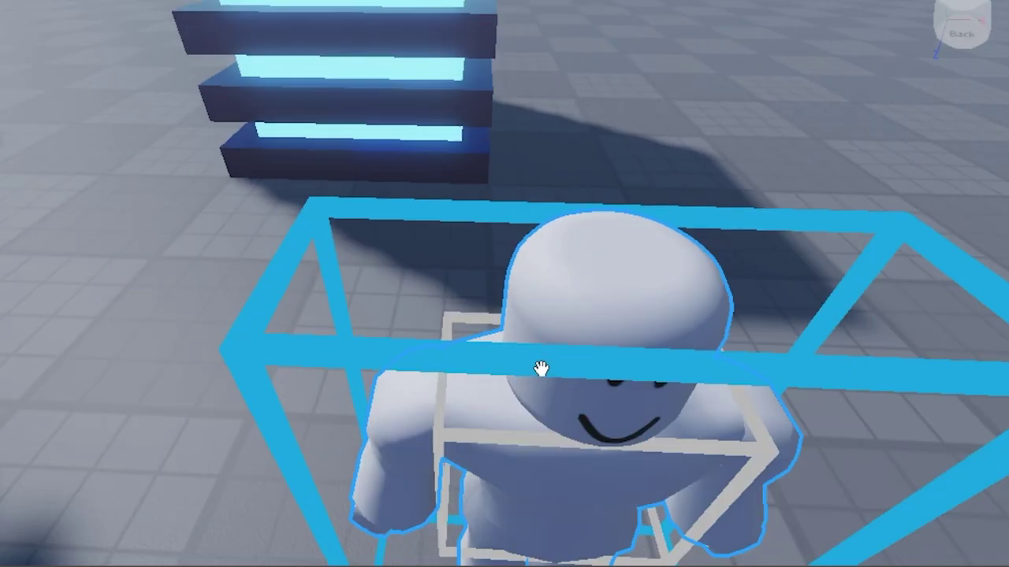
Step: Examine the Server and the Client figures around it from several angles, including a close look at the selected copy
{"action": "scroll", "coordinate": [541, 368], "scroll_direction": "down", "scroll_amount": 4}
{"action": "right_click_drag", "start_coordinate": [540, 369], "coordinate": [541, 369]}
{"action": "scroll", "coordinate": [469, 192], "scroll_direction": "up", "scroll_amount": 3}
{"action": "right_click_drag", "start_coordinate": [469, 193], "coordinate": [467, 190]}
{"action": "scroll", "coordinate": [469, 192], "scroll_direction": "down", "scroll_amount": 5}
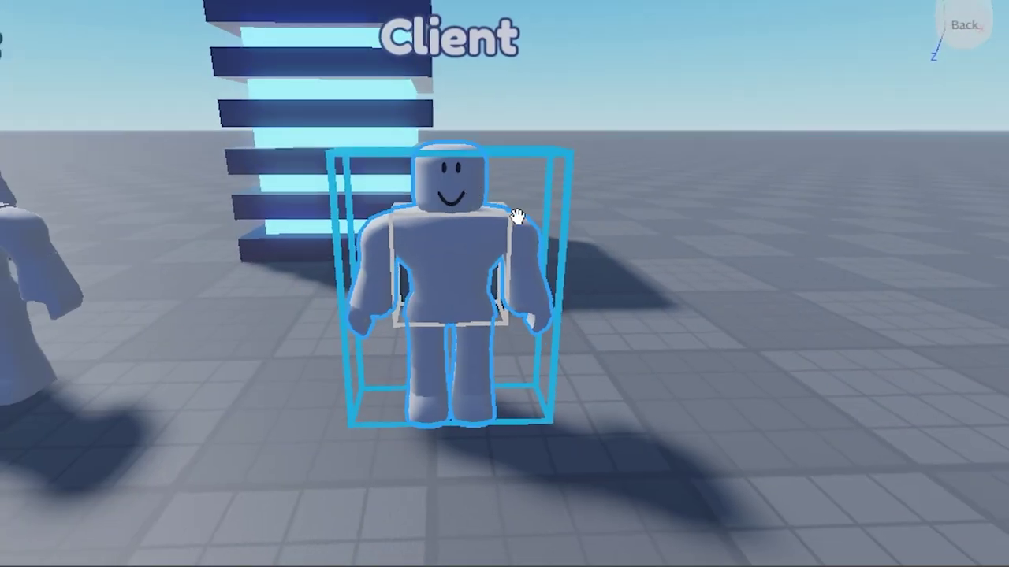
{"action": "scroll", "coordinate": [542, 223], "scroll_direction": "down", "scroll_amount": 4}
{"action": "scroll", "coordinate": [543, 225], "scroll_direction": "up", "scroll_amount": 8}
{"action": "scroll", "coordinate": [543, 224], "scroll_direction": "down", "scroll_amount": 2}
{"action": "scroll", "coordinate": [542, 223], "scroll_direction": "down", "scroll_amount": 3}
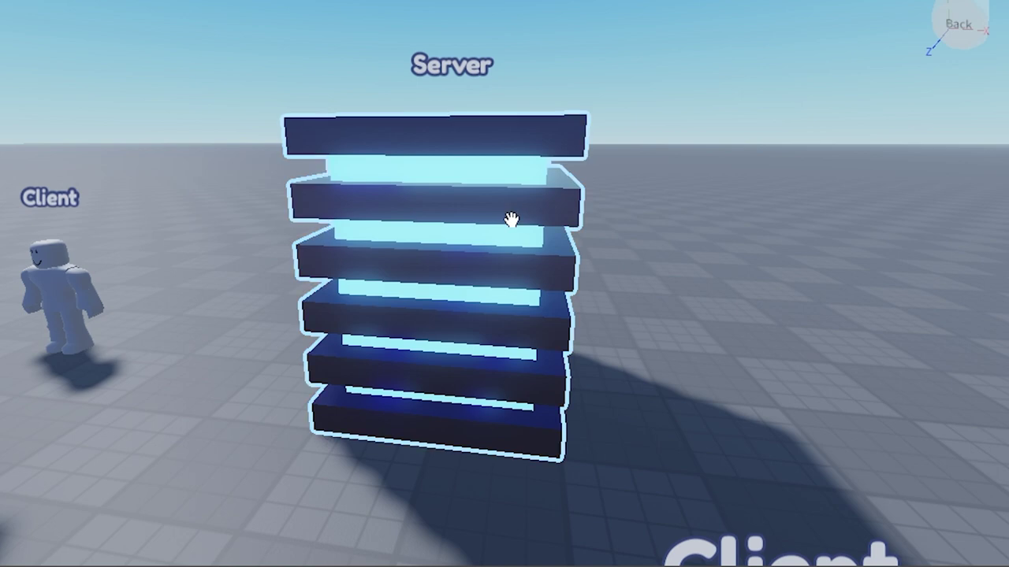
{"action": "key", "text": "d"}
{"action": "right_click_drag", "start_coordinate": [501, 218], "coordinate": [499, 216]}
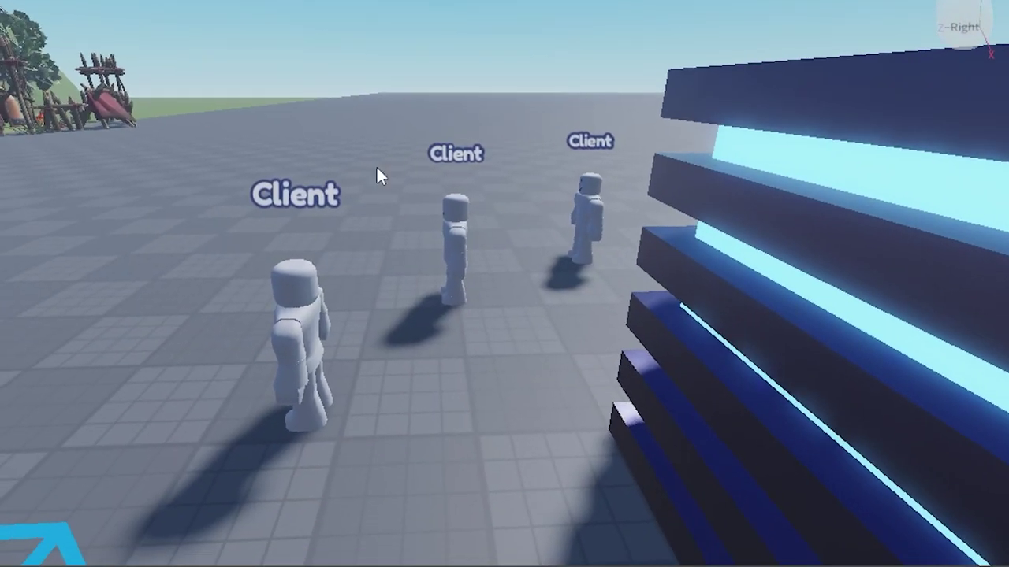
{"action": "right_click_drag", "start_coordinate": [460, 159], "coordinate": [458, 161]}
{"action": "key", "text": "a"}
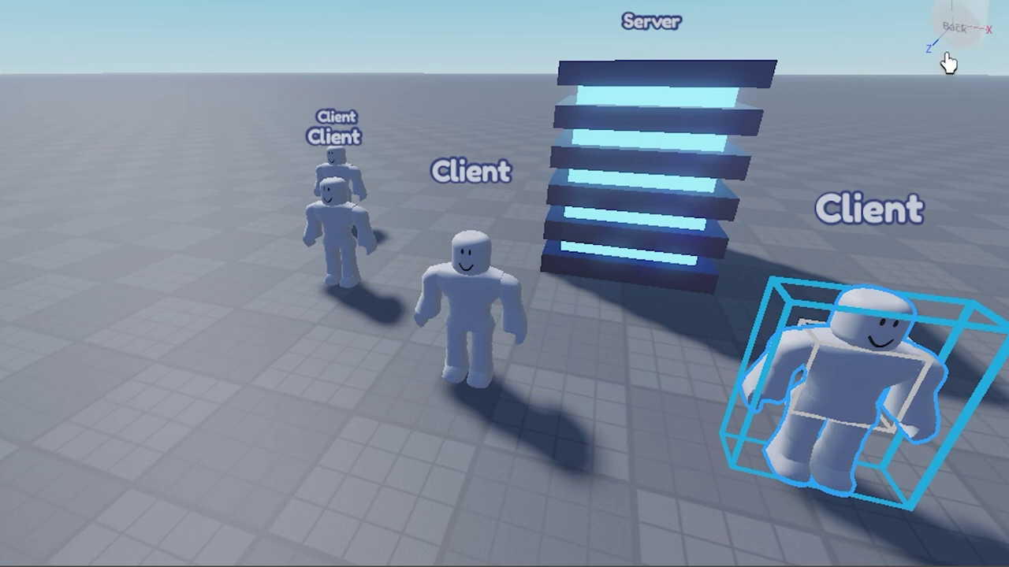
{"action": "middle_click_drag", "start_coordinate": [732, 119], "coordinate": [575, 100]}
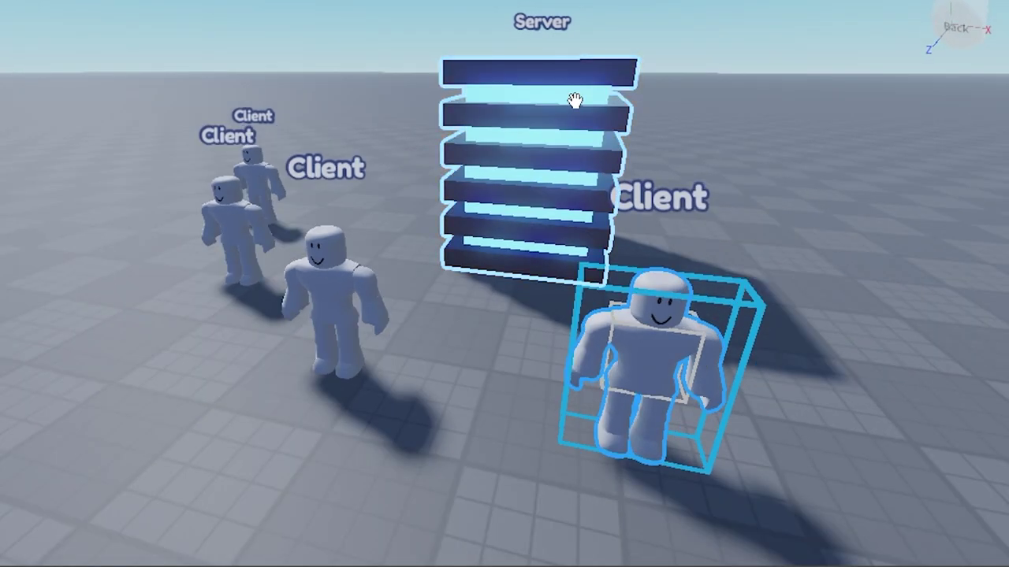
{"action": "right_click_drag", "start_coordinate": [586, 183], "coordinate": [586, 182]}
{"action": "key", "text": "w"}
{"action": "right_click_drag", "start_coordinate": [460, 158], "coordinate": [457, 155]}
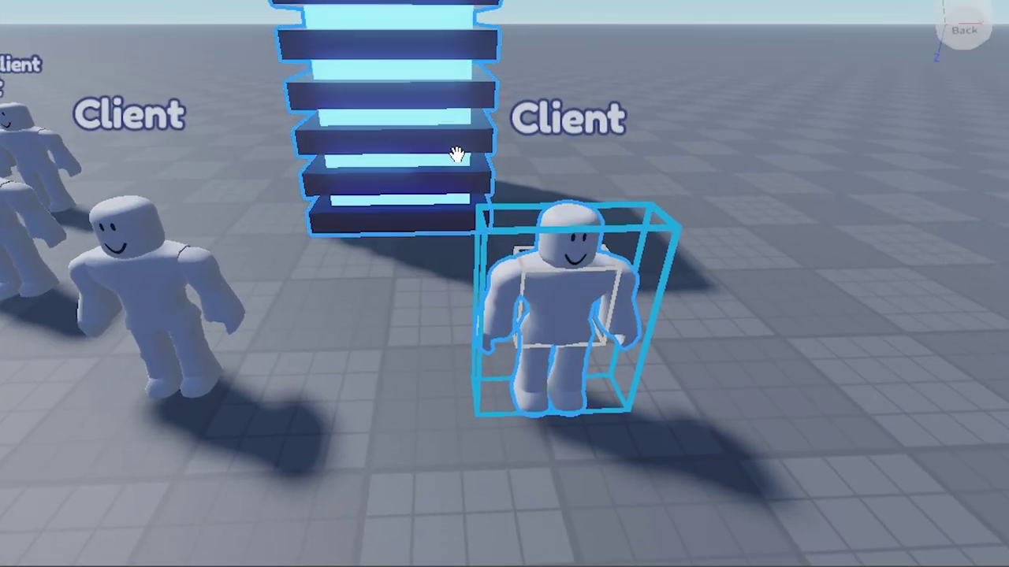
{"action": "scroll", "coordinate": [636, 260], "scroll_direction": "up", "scroll_amount": 5}
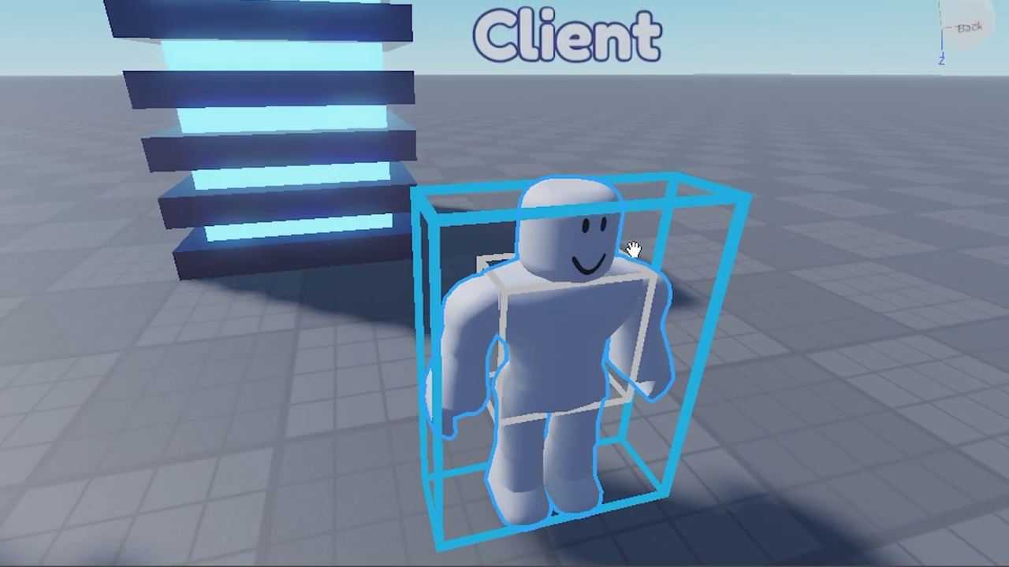
{"action": "key", "text": "d"}
{"action": "right_click_drag", "start_coordinate": [634, 250], "coordinate": [635, 251]}
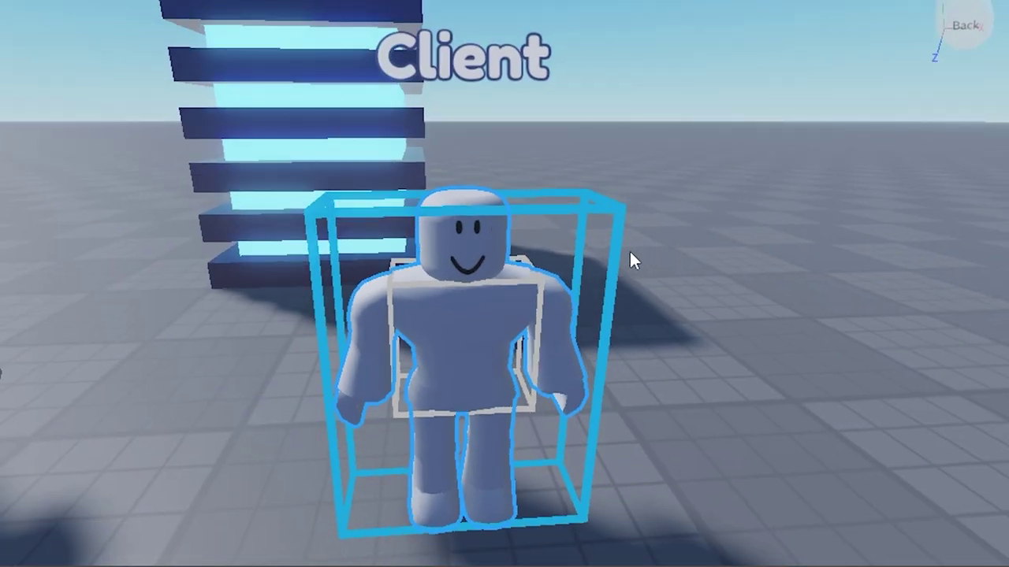
{"action": "scroll", "coordinate": [629, 251], "scroll_direction": "down", "scroll_amount": 3}
{"action": "scroll", "coordinate": [626, 248], "scroll_direction": "up", "scroll_amount": 2}
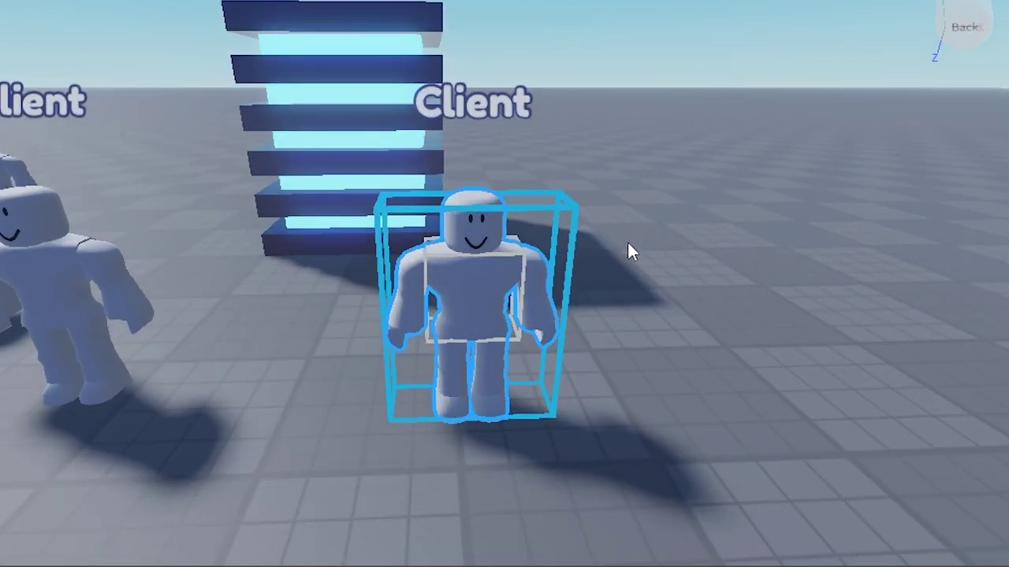
Step: Deselect the Client copy and view it near and far in relation to the Server and the other Clients
{"action": "left_click", "coordinate": [628, 243]}
{"action": "key", "text": "w"}
{"action": "right_click_drag", "start_coordinate": [672, 140], "coordinate": [671, 140]}
{"action": "left_click", "coordinate": [483, 200]}
{"action": "scroll", "coordinate": [460, 191], "scroll_direction": "down", "scroll_amount": 3}
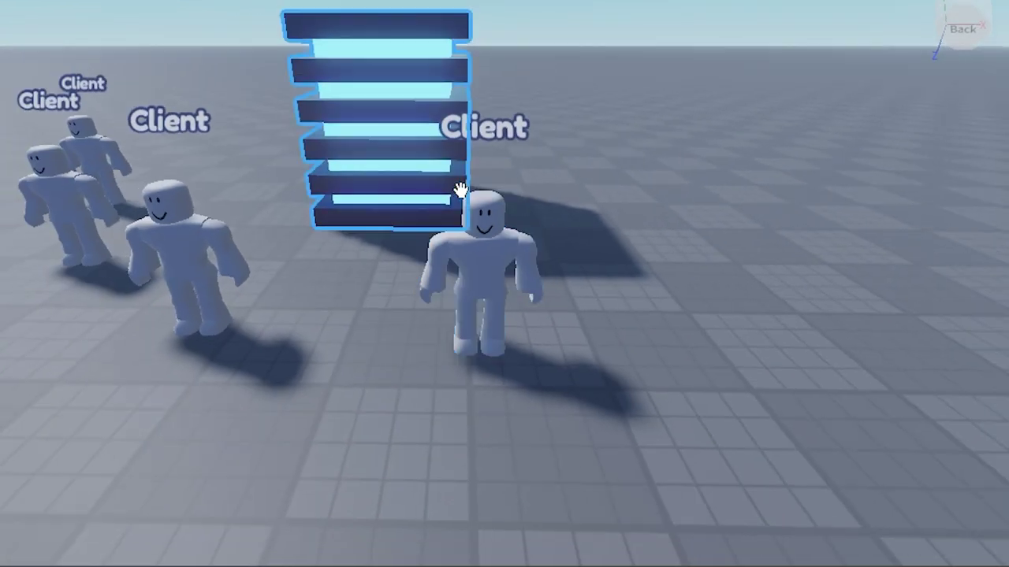
{"action": "scroll", "coordinate": [465, 186], "scroll_direction": "up", "scroll_amount": 3}
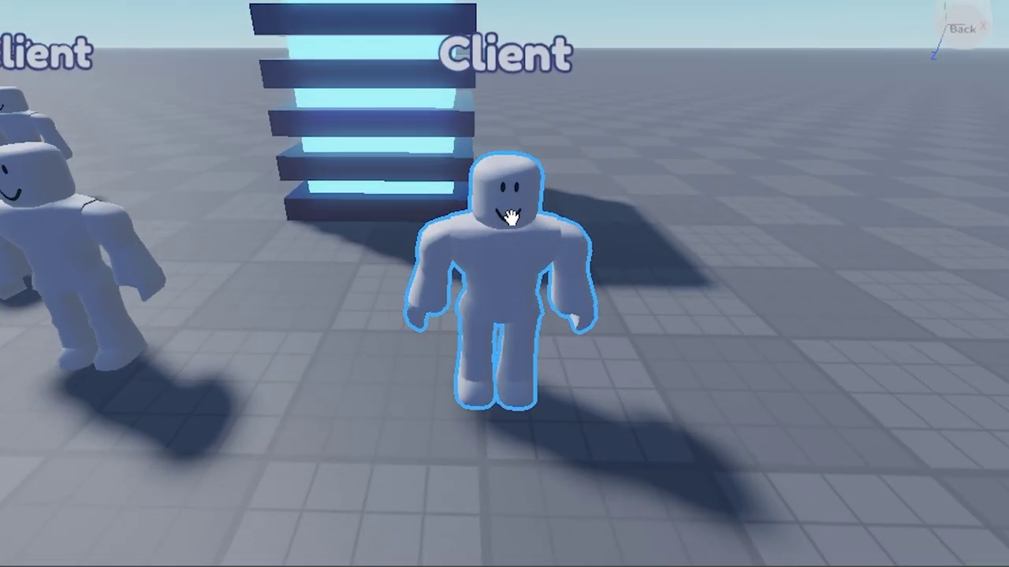
{"action": "scroll", "coordinate": [545, 226], "scroll_direction": "up", "scroll_amount": 4}
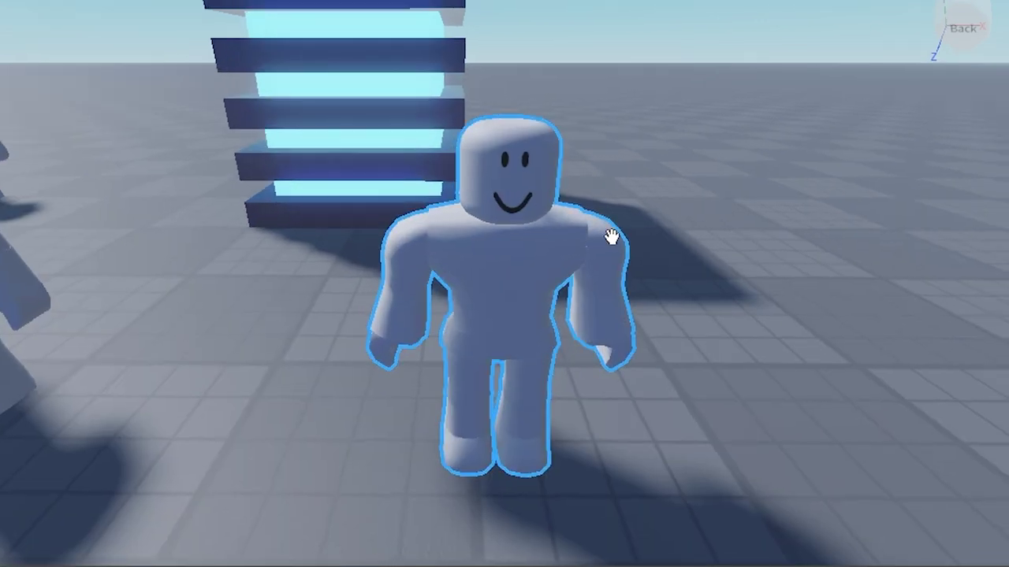
{"action": "left_click", "coordinate": [612, 240]}
{"action": "scroll", "coordinate": [613, 247], "scroll_direction": "down", "scroll_amount": 3}
{"action": "scroll", "coordinate": [547, 197], "scroll_direction": "up", "scroll_amount": 3}
{"action": "scroll", "coordinate": [627, 197], "scroll_direction": "down", "scroll_amount": 3}
{"action": "right_click_drag", "start_coordinate": [627, 198], "coordinate": [637, 197]}
{"action": "key", "text": "d"}
{"action": "key", "text": "a"}
{"action": "right_click_drag", "start_coordinate": [378, 178], "coordinate": [515, 223]}
{"action": "scroll", "coordinate": [513, 221], "scroll_direction": "up", "scroll_amount": 3}
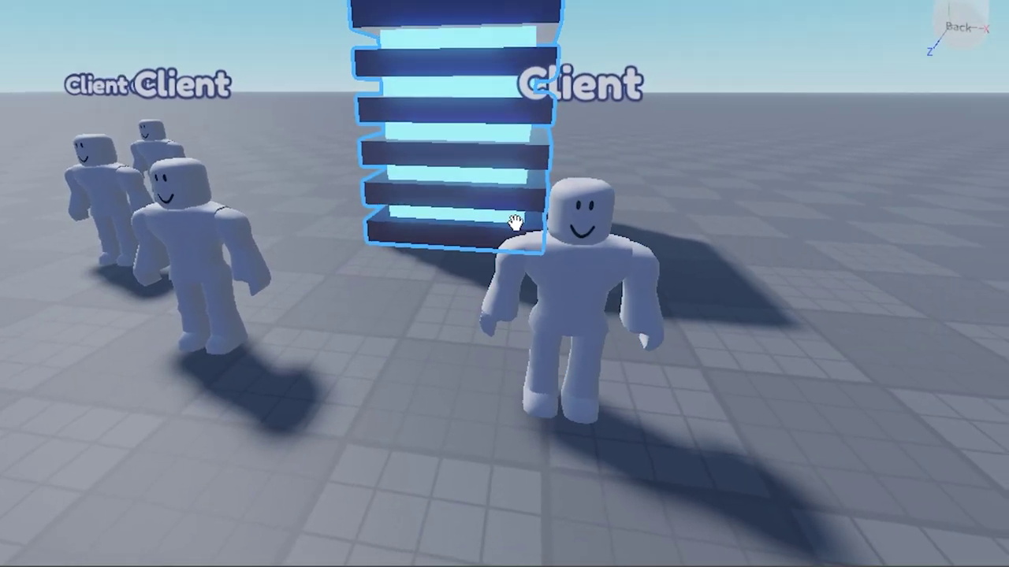
Step: Examine the Client figures in front of the Server, both close up and from farther back
{"action": "key", "text": "d"}
{"action": "scroll", "coordinate": [516, 230], "scroll_direction": "up", "scroll_amount": 3}
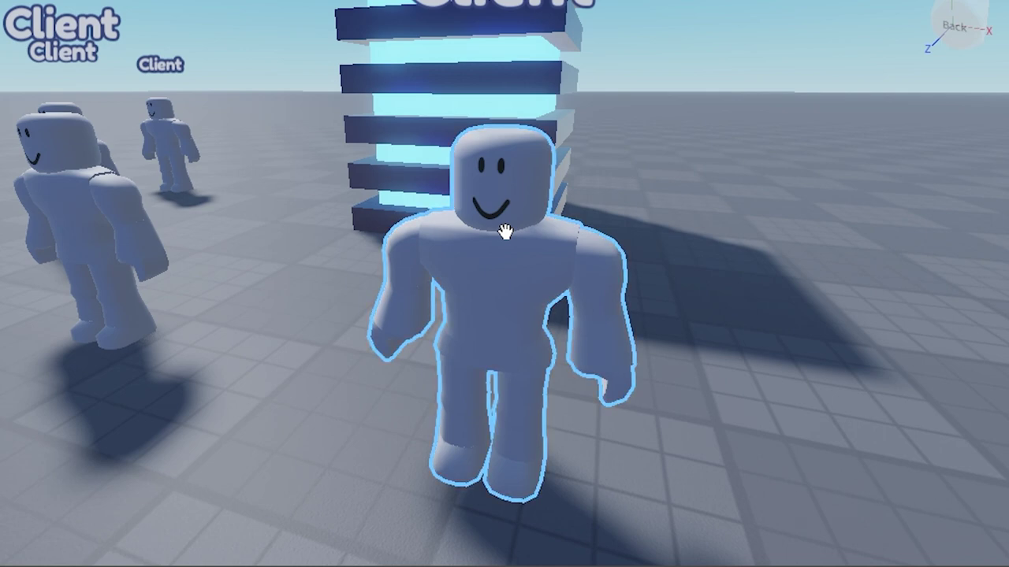
{"action": "scroll", "coordinate": [471, 229], "scroll_direction": "down", "scroll_amount": 3}
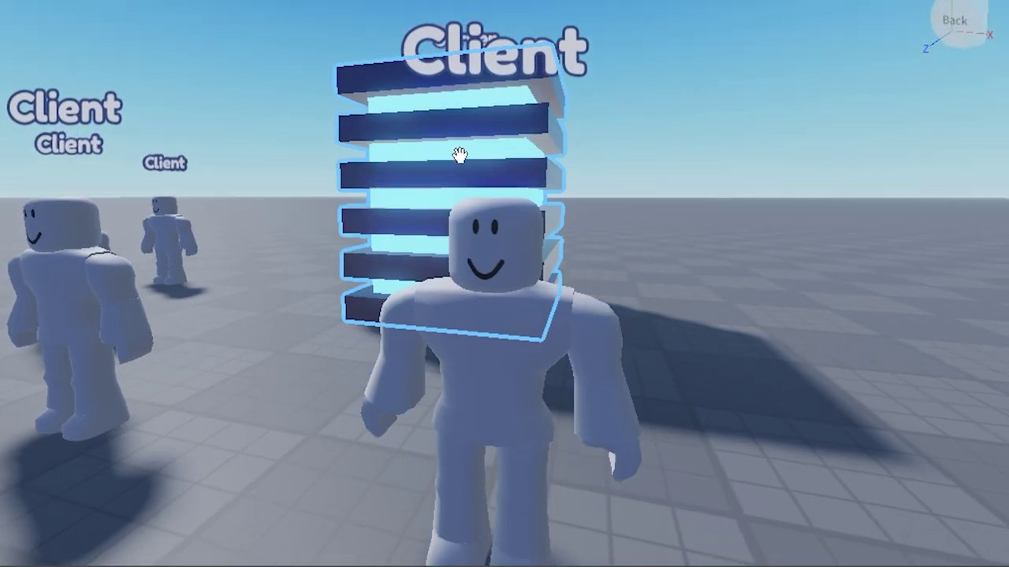
{"action": "scroll", "coordinate": [462, 158], "scroll_direction": "up", "scroll_amount": 5}
{"action": "right_click_drag", "start_coordinate": [498, 211], "coordinate": [556, 229]}
{"action": "key", "text": "a"}
{"action": "key", "text": "a"}
{"action": "key", "text": "d"}
{"action": "key", "text": "w"}
{"action": "key", "text": "w"}
{"action": "key", "text": "d"}
{"action": "scroll", "coordinate": [474, 230], "scroll_direction": "down", "scroll_amount": 2}
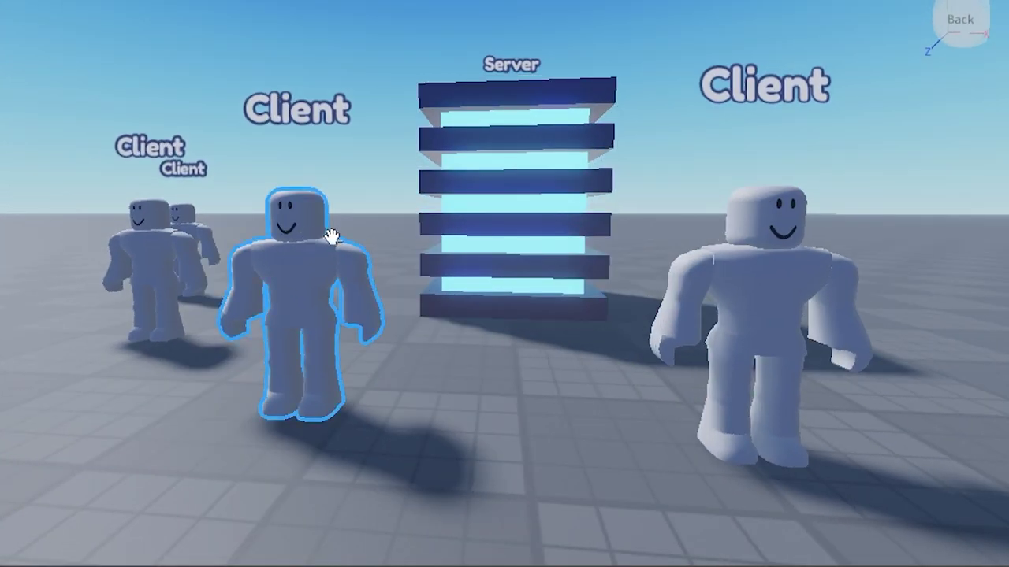
Step: View the Server and its Clients from a raised viewpoint and from the Server's side
{"action": "scroll", "coordinate": [371, 225], "scroll_direction": "up", "scroll_amount": 1}
{"action": "scroll", "coordinate": [369, 227], "scroll_direction": "up", "scroll_amount": 2}
{"action": "scroll", "coordinate": [369, 227], "scroll_direction": "up", "scroll_amount": 2}
{"action": "right_click_drag", "start_coordinate": [370, 227], "coordinate": [370, 228]}
{"action": "scroll", "coordinate": [371, 228], "scroll_direction": "down", "scroll_amount": 4}
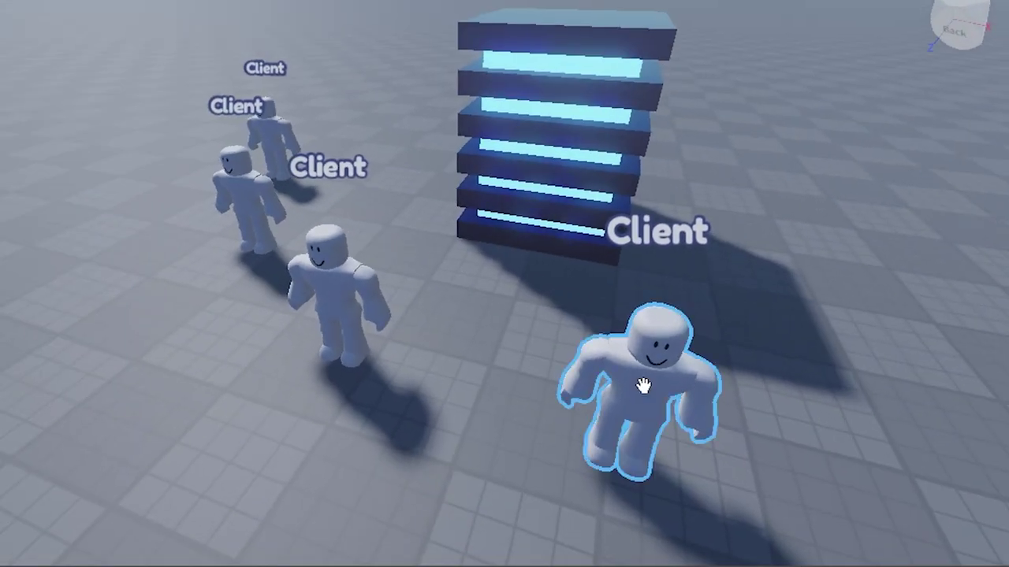
{"action": "right_click_drag", "start_coordinate": [516, 352], "coordinate": [515, 349]}
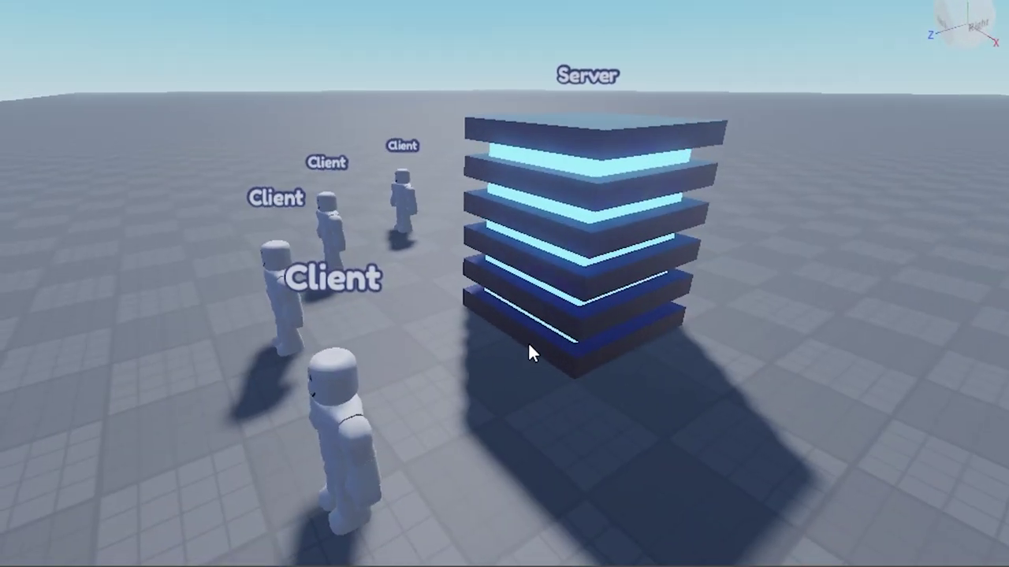
{"action": "left_click_drag", "start_coordinate": [601, 228], "coordinate": [589, 390]}
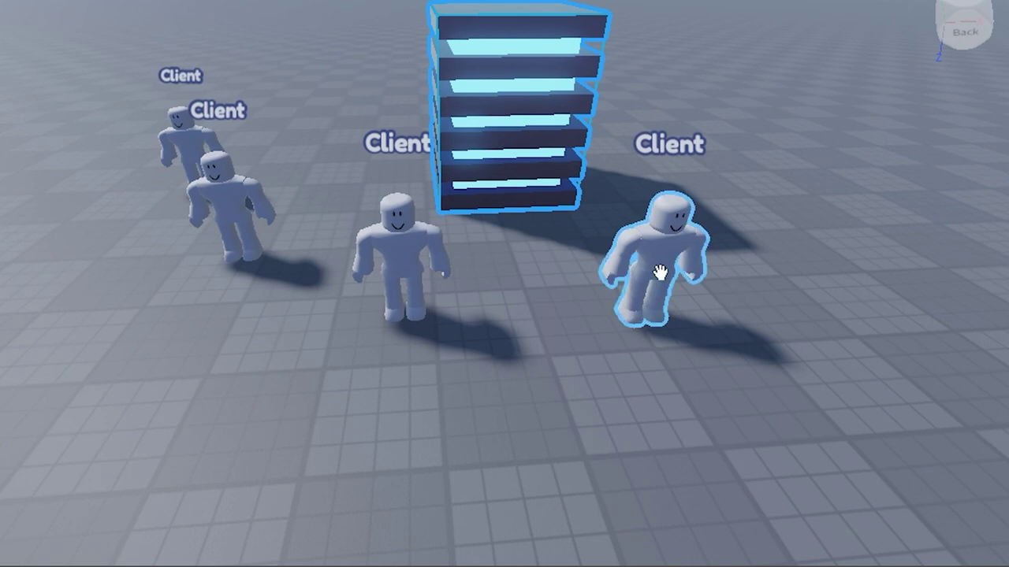
Step: Pick out the individual Client figures one after another and view the whole group with the Server
{"action": "left_click", "coordinate": [417, 243]}
{"action": "left_click", "coordinate": [171, 138]}
{"action": "left_click", "coordinate": [238, 292]}
{"action": "right_click_drag", "start_coordinate": [303, 338], "coordinate": [304, 337]}
{"action": "scroll", "coordinate": [304, 337], "scroll_direction": "up", "scroll_amount": 3}
{"action": "scroll", "coordinate": [303, 337], "scroll_direction": "down", "scroll_amount": 3}
{"action": "scroll", "coordinate": [303, 334], "scroll_direction": "down", "scroll_amount": 1}
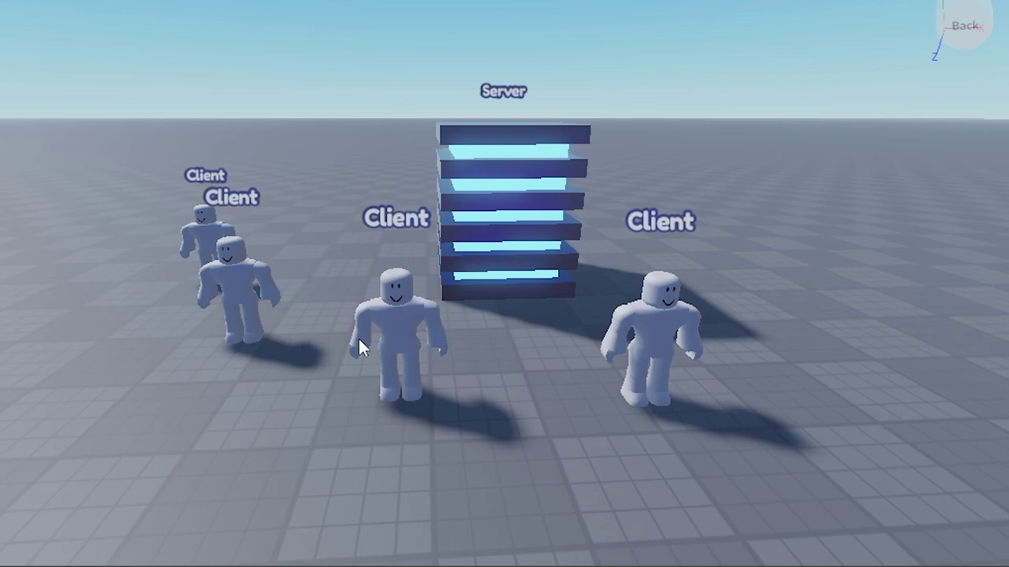
Step: Shift the Client standing in front of the Server slightly forward and clear the selection
{"action": "right_click_drag", "start_coordinate": [487, 336], "coordinate": [487, 337]}
{"action": "key", "text": "d"}
{"action": "left_click_drag", "start_coordinate": [438, 364], "coordinate": [454, 419]}
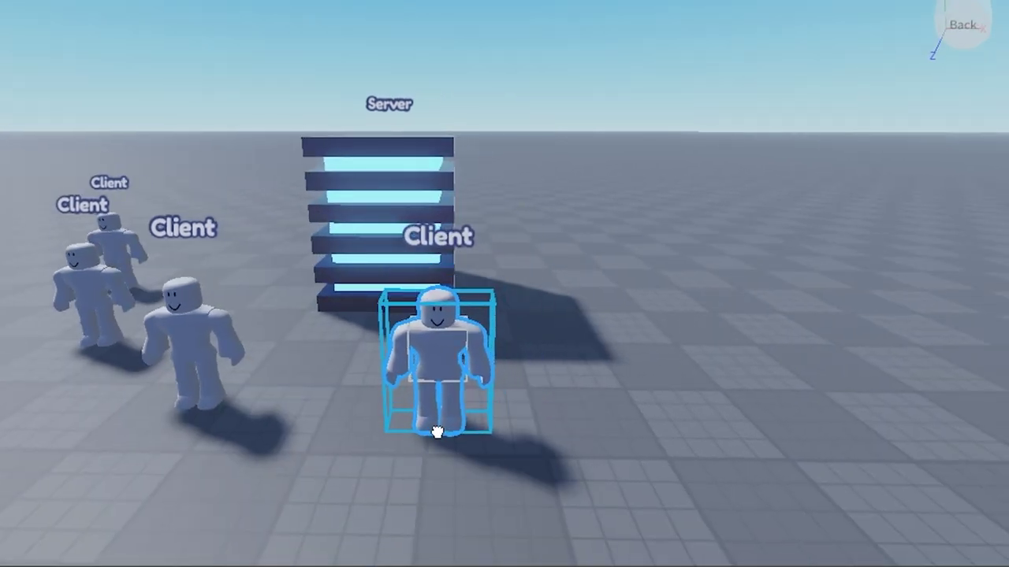
{"action": "left_click", "coordinate": [365, 234]}
{"action": "left_click_drag", "start_coordinate": [366, 292], "coordinate": [367, 308]}
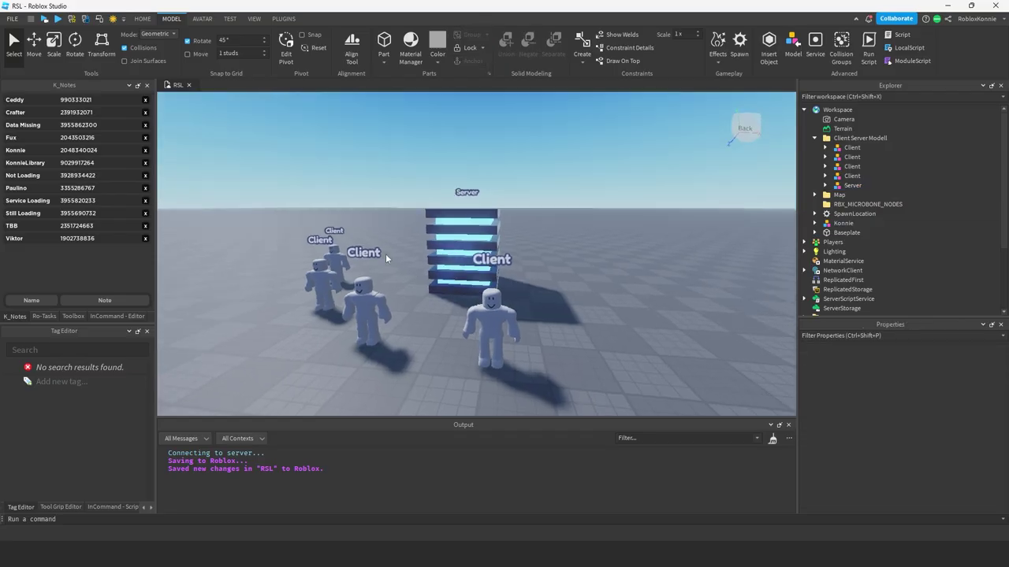
Step: Examine the complete client-server arrangement from the opposite side and from farther away
{"action": "key", "text": "w"}
{"action": "right_click_drag", "start_coordinate": [386, 254], "coordinate": [385, 254]}
{"action": "key", "text": "s"}
{"action": "key", "text": "w"}
{"action": "key", "text": "a"}
{"action": "key", "text": "s"}
{"action": "right_click_drag", "start_coordinate": [279, 260], "coordinate": [280, 260]}
{"action": "key", "text": "d"}
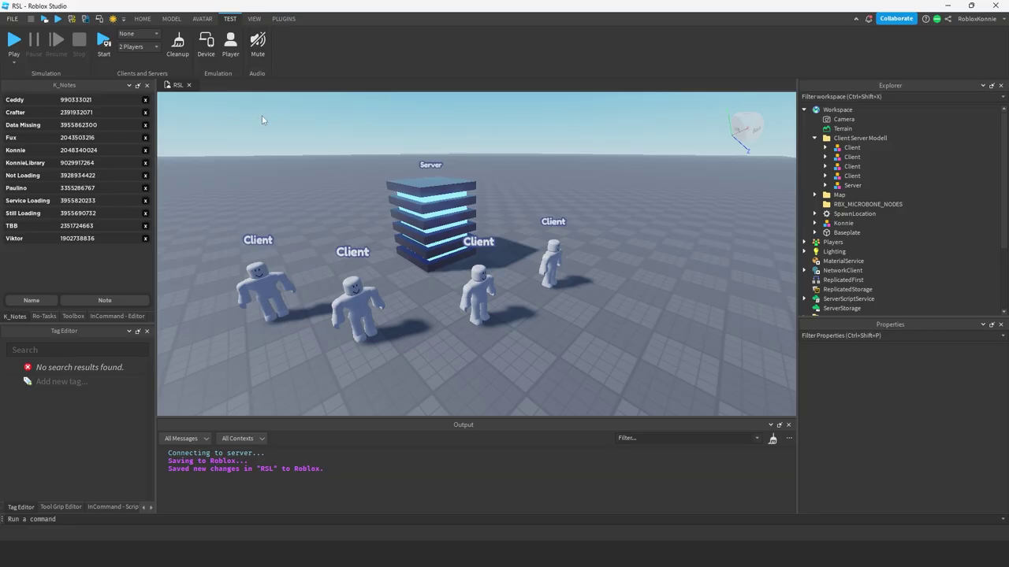
{"action": "key", "text": "d"}
{"action": "right_click_drag", "start_coordinate": [269, 130], "coordinate": [270, 130]}
{"action": "key", "text": "s"}
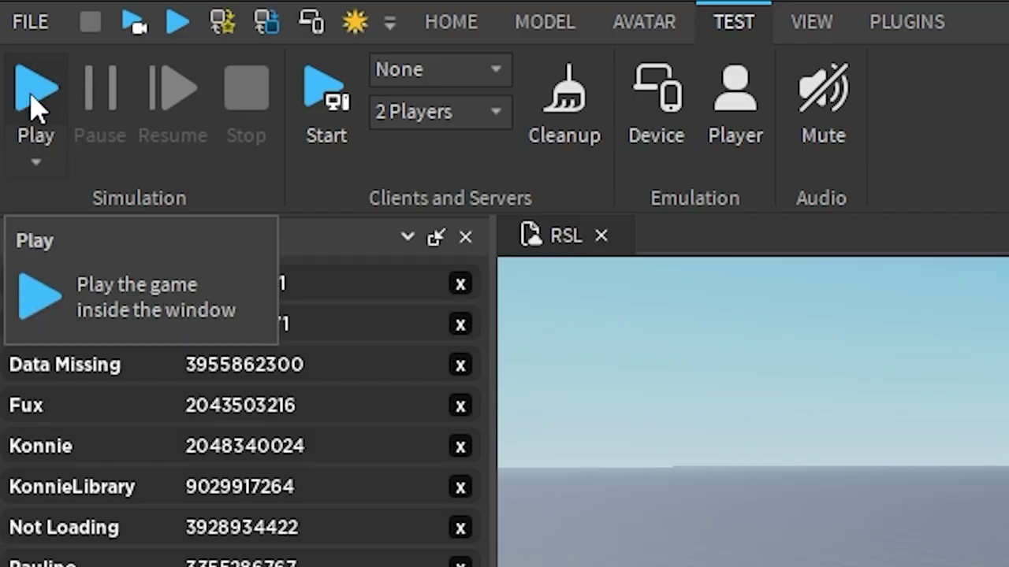
Step: Start a playtest and view the player's character from the front with the castle behind it
{"action": "left_click", "coordinate": [36, 102]}
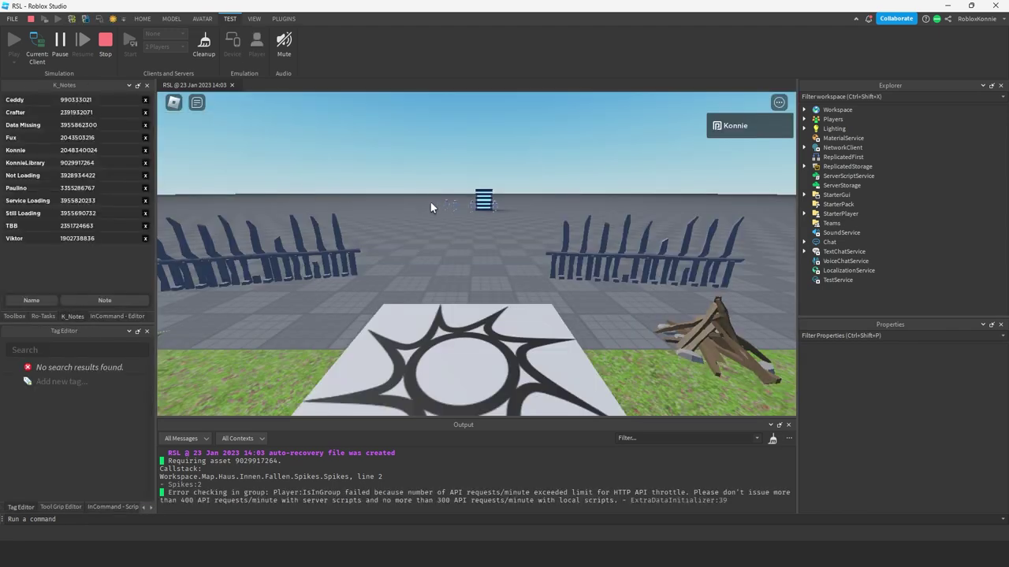
{"action": "right_click_drag", "start_coordinate": [553, 213], "coordinate": [612, 220]}
{"action": "key", "text": "s"}
{"action": "scroll", "coordinate": [554, 212], "scroll_direction": "up", "scroll_amount": 2}
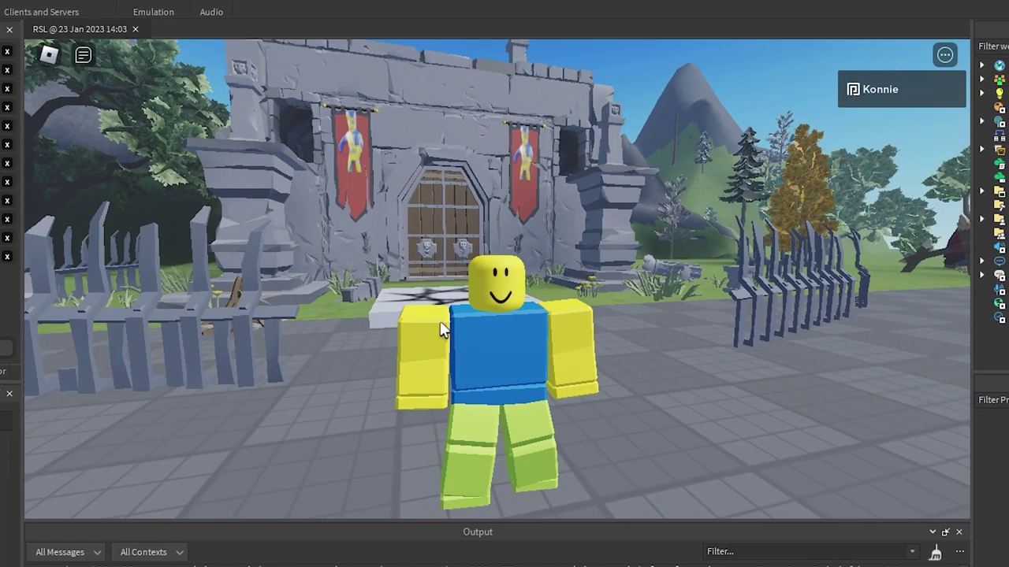
{"action": "right_click_drag", "start_coordinate": [538, 310], "coordinate": [536, 309]}
{"action": "scroll", "coordinate": [537, 309], "scroll_direction": "up", "scroll_amount": 3}
{"action": "scroll", "coordinate": [688, 303], "scroll_direction": "down", "scroll_amount": 1}
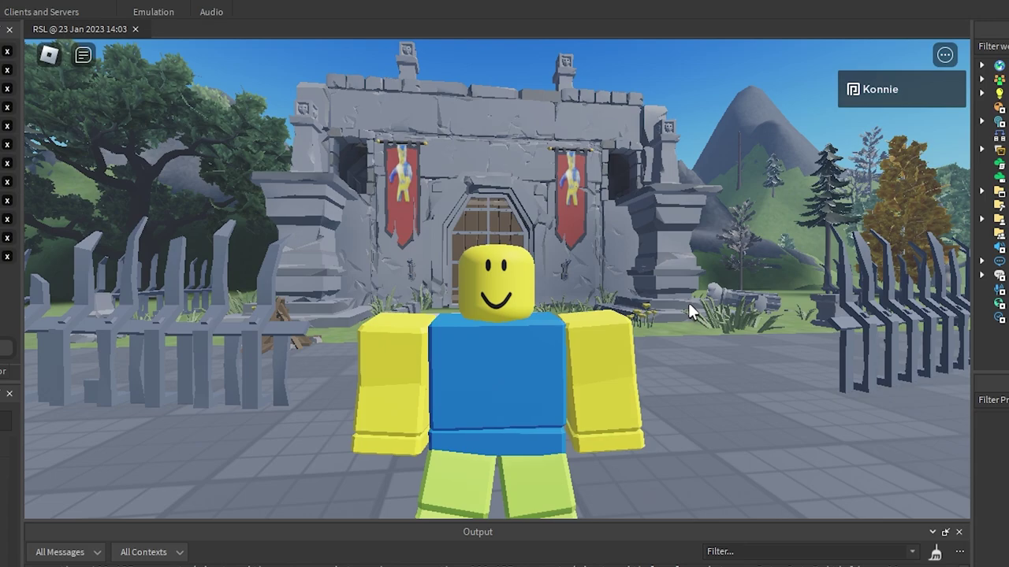
Step: Hide the player list and reset the character so it respawns on the spawn pad
{"action": "right_click_drag", "start_coordinate": [707, 315], "coordinate": [707, 317]}
{"action": "scroll", "coordinate": [707, 315], "scroll_direction": "down", "scroll_amount": 2}
{"action": "key", "text": "w"}
{"action": "key", "text": "s"}
{"action": "key", "text": "Tab"}
{"action": "key", "text": "Escape"}
{"action": "key", "text": "r"}
{"action": "key", "text": "Return"}
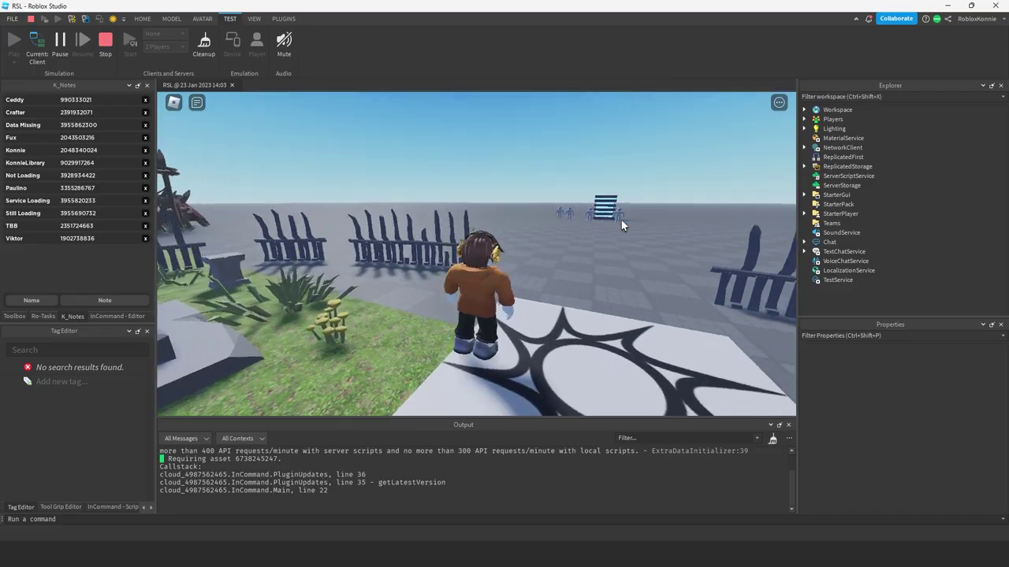
Step: Walk the character to the castle entrance and operate the doors with the OpenCloseDoor prompt
{"action": "right_click_drag", "start_coordinate": [621, 221], "coordinate": [621, 221]}
{"action": "key", "text": "a"}
{"action": "key", "text": "s"}
{"action": "key", "text": "space"}
{"action": "key", "text": "space"}
{"action": "key", "text": "w"}
{"action": "key", "text": "w"}
{"action": "key", "text": "e"}
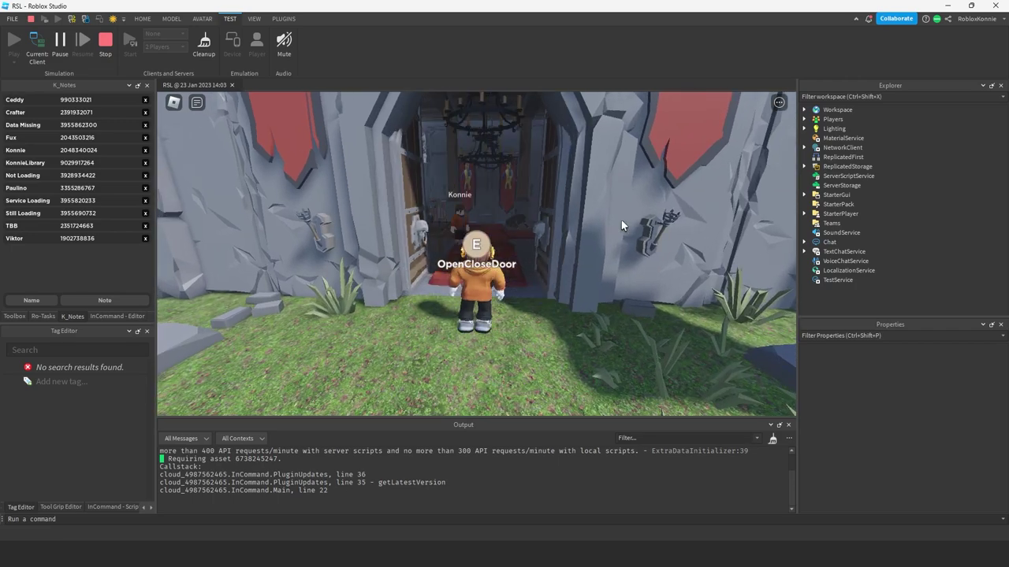
{"action": "key", "text": "e"}
{"action": "key", "text": "e"}
Step: Enter the castle, switch on its lights with the AlleLichterAnAus prompt and walk back out
{"action": "key", "text": "w"}
{"action": "right_click_drag", "start_coordinate": [621, 221], "coordinate": [621, 221]}
{"action": "key", "text": "e"}
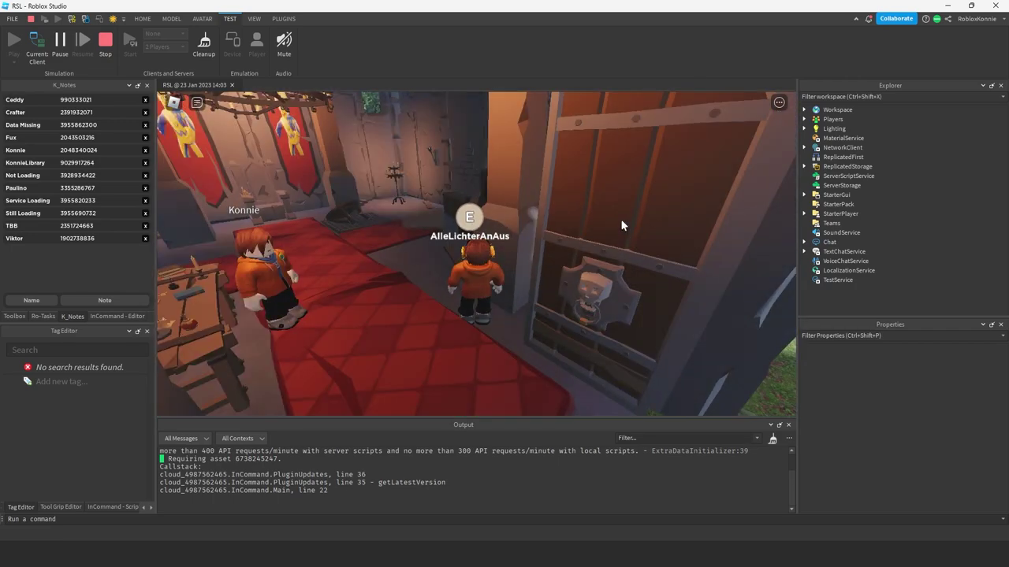
{"action": "key", "text": "s"}
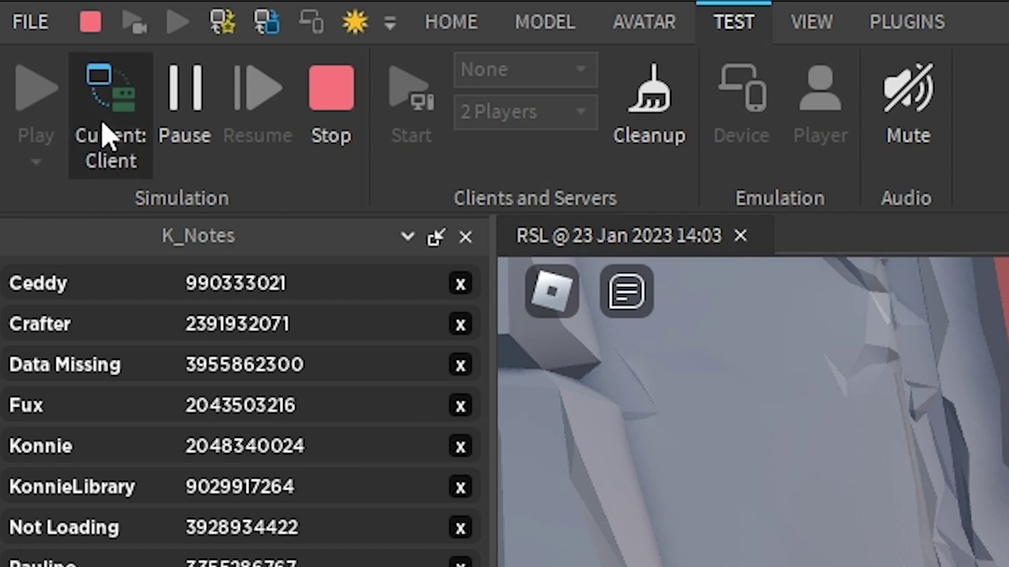
Step: Switch the playtest to the server view and fly from the client-server model toward the castle
{"action": "left_click", "coordinate": [109, 135]}
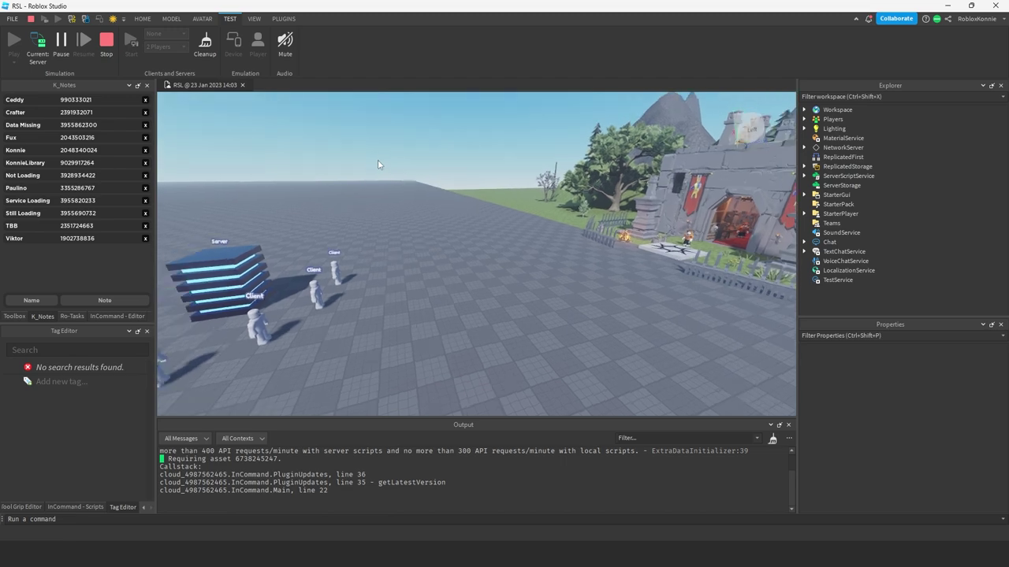
{"action": "right_click_drag", "start_coordinate": [374, 158], "coordinate": [474, 199]}
{"action": "key", "text": "a"}
{"action": "key", "text": "d"}
{"action": "key", "text": "s"}
{"action": "key", "text": "d"}
{"action": "key", "text": "d"}
{"action": "key", "text": "w"}
{"action": "key", "text": "d"}
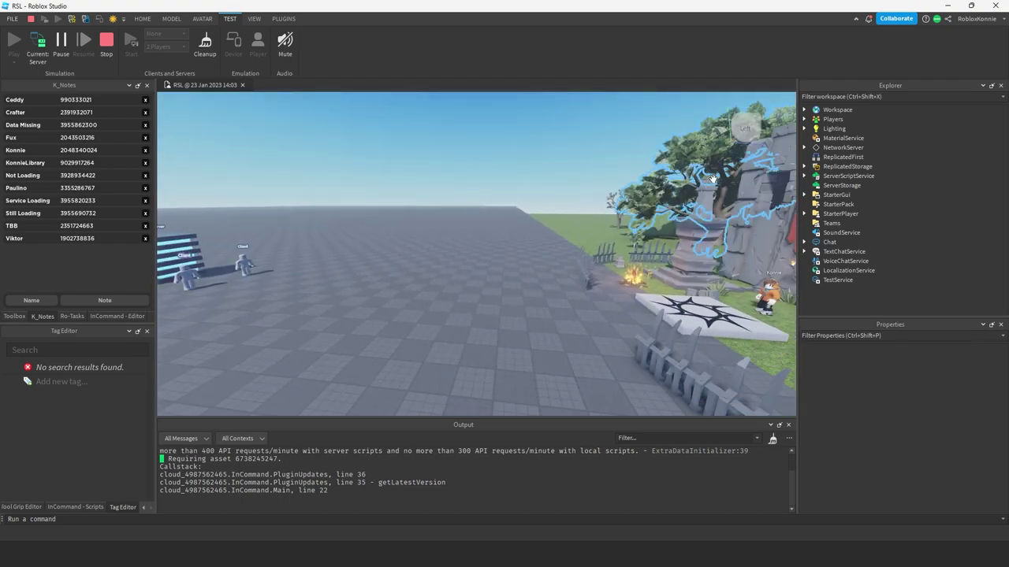
Step: In the server view, move the player's character from the castle lawn onto the paved ground beside the fence
{"action": "key", "text": "d"}
{"action": "key", "text": "a"}
{"action": "right_click_drag", "start_coordinate": [520, 169], "coordinate": [523, 194]}
{"action": "key", "text": "w"}
{"action": "key", "text": "w"}
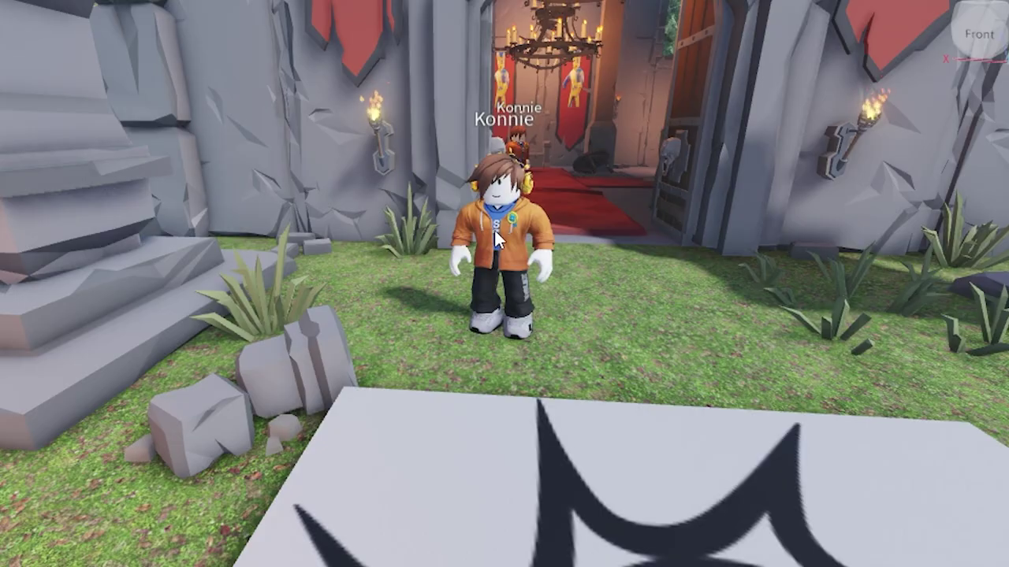
{"action": "key", "text": "a"}
{"action": "right_click_drag", "start_coordinate": [498, 235], "coordinate": [495, 228]}
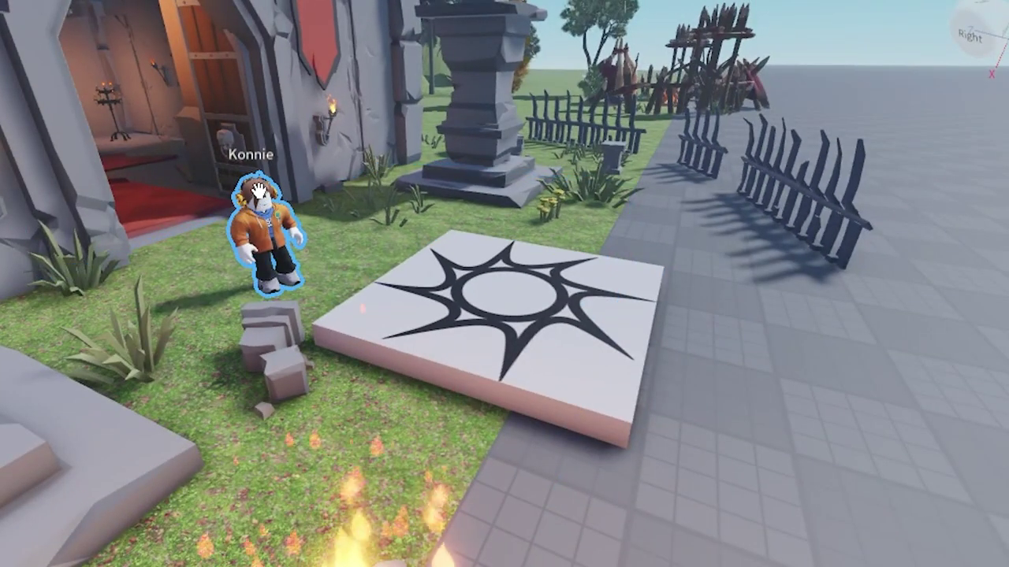
{"action": "left_click_drag", "start_coordinate": [260, 193], "coordinate": [668, 280]}
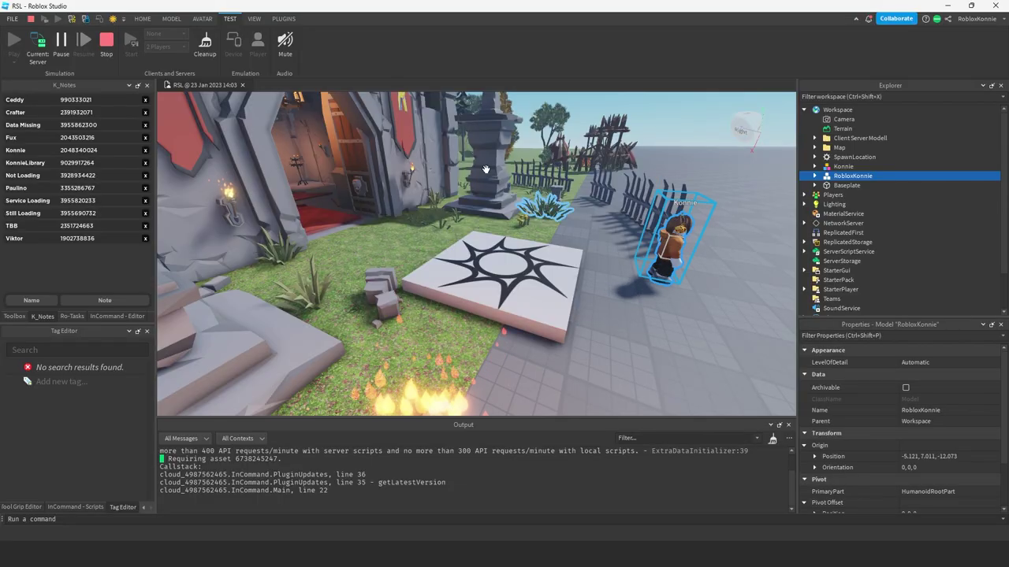
Step: Switch back to the client view and walk the character to the spawn pad in front of the castle
{"action": "left_click", "coordinate": [38, 46]}
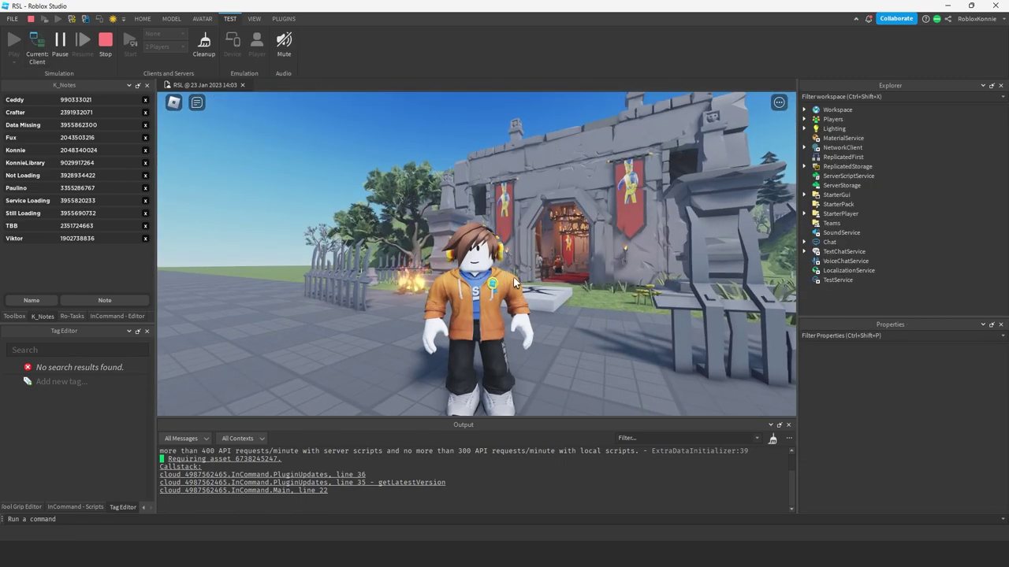
{"action": "scroll", "coordinate": [509, 283], "scroll_direction": "up", "scroll_amount": 4}
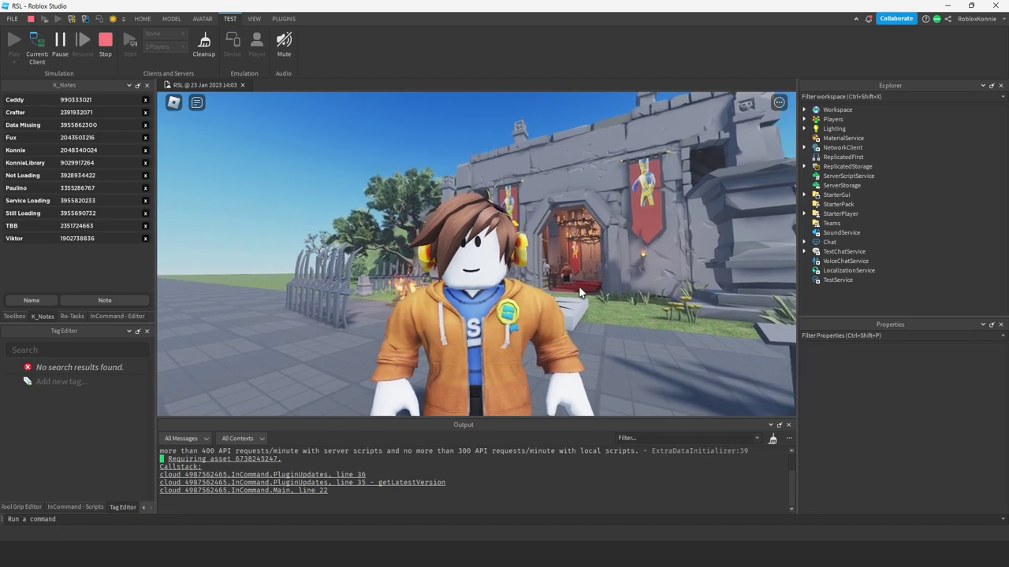
{"action": "key", "text": "a"}
{"action": "key", "text": "w"}
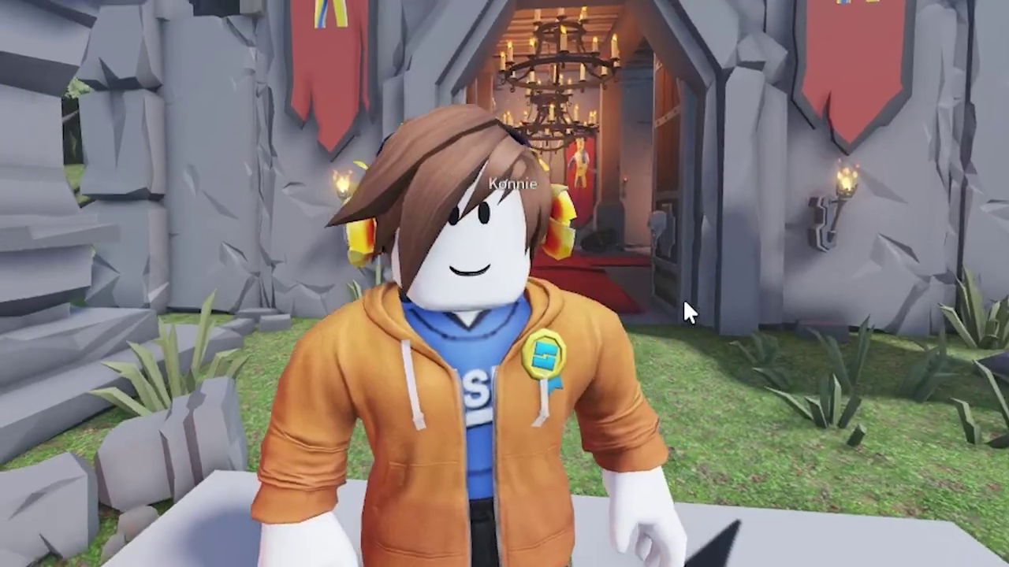
{"action": "right_click_drag", "start_coordinate": [683, 300], "coordinate": [682, 298]}
{"action": "key", "text": "w"}
{"action": "right_click_drag", "start_coordinate": [602, 327], "coordinate": [601, 327]}
{"action": "key", "text": "space"}
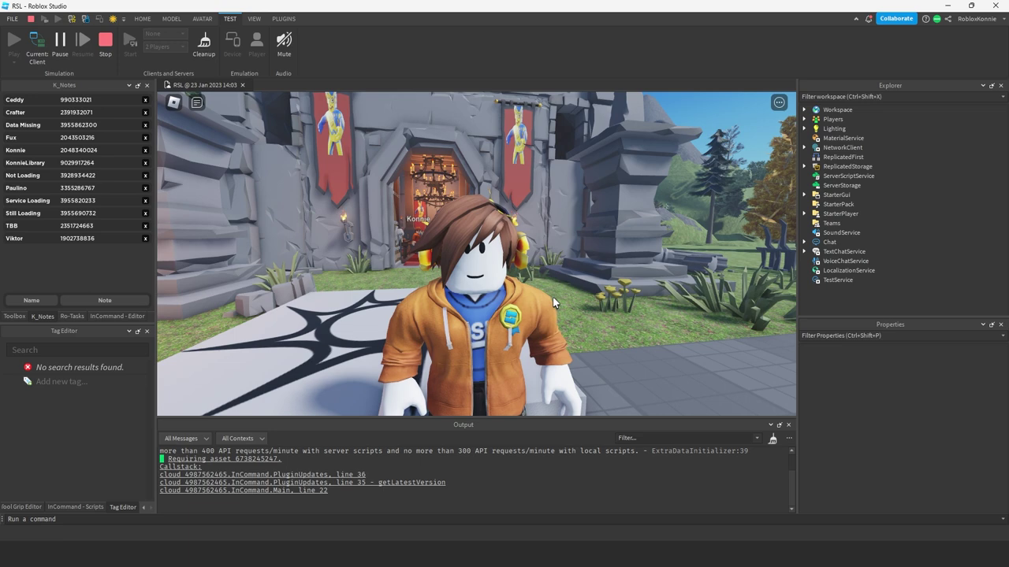
Step: Walk the character around to the castle fence, jump onto it and view the character from the front
{"action": "right_click_drag", "start_coordinate": [548, 283], "coordinate": [577, 274]}
{"action": "scroll", "coordinate": [577, 274], "scroll_direction": "down", "scroll_amount": 2}
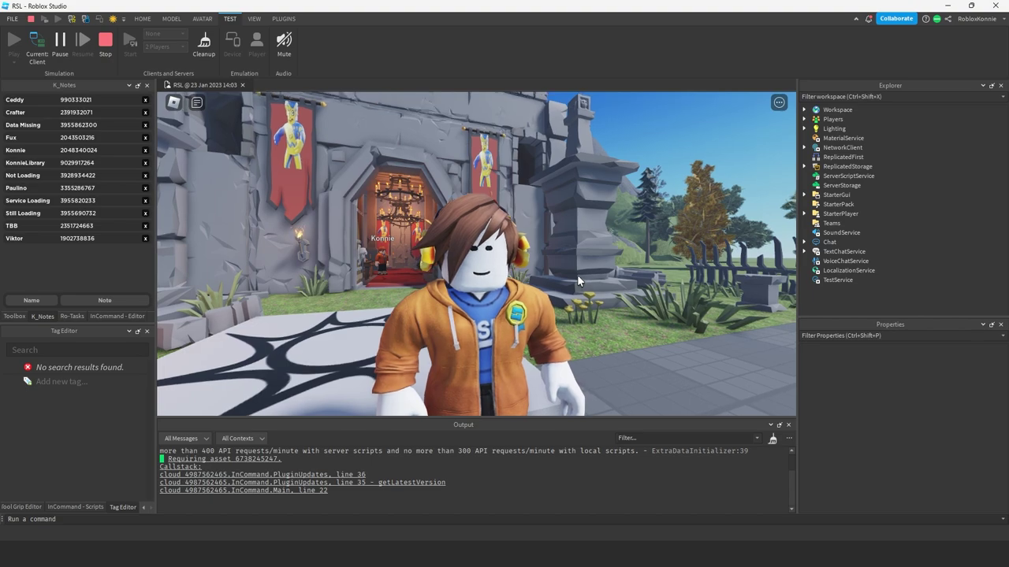
{"action": "scroll", "coordinate": [577, 275], "scroll_direction": "down", "scroll_amount": 2}
{"action": "scroll", "coordinate": [577, 274], "scroll_direction": "down", "scroll_amount": 2}
{"action": "key", "text": "d"}
{"action": "right_click_drag", "start_coordinate": [576, 274], "coordinate": [577, 277]}
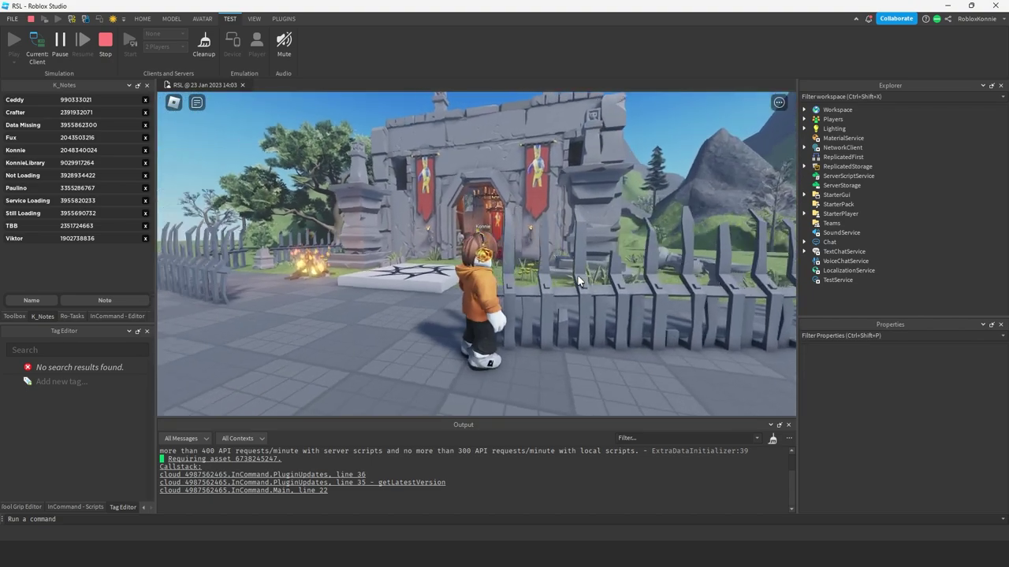
{"action": "key", "text": "a"}
{"action": "key", "text": "w"}
{"action": "key", "text": "space"}
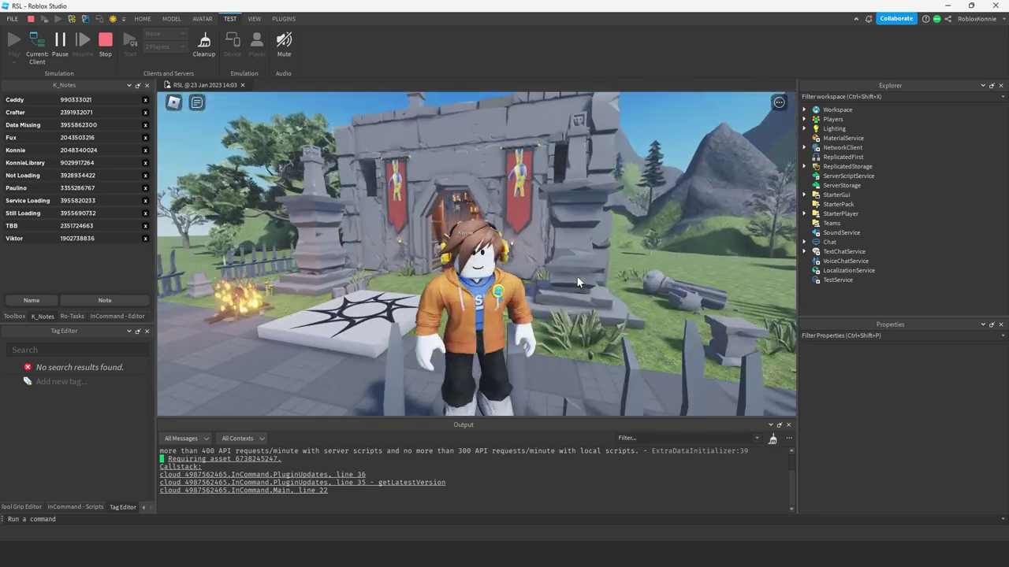
{"action": "scroll", "coordinate": [577, 282], "scroll_direction": "up", "scroll_amount": 3}
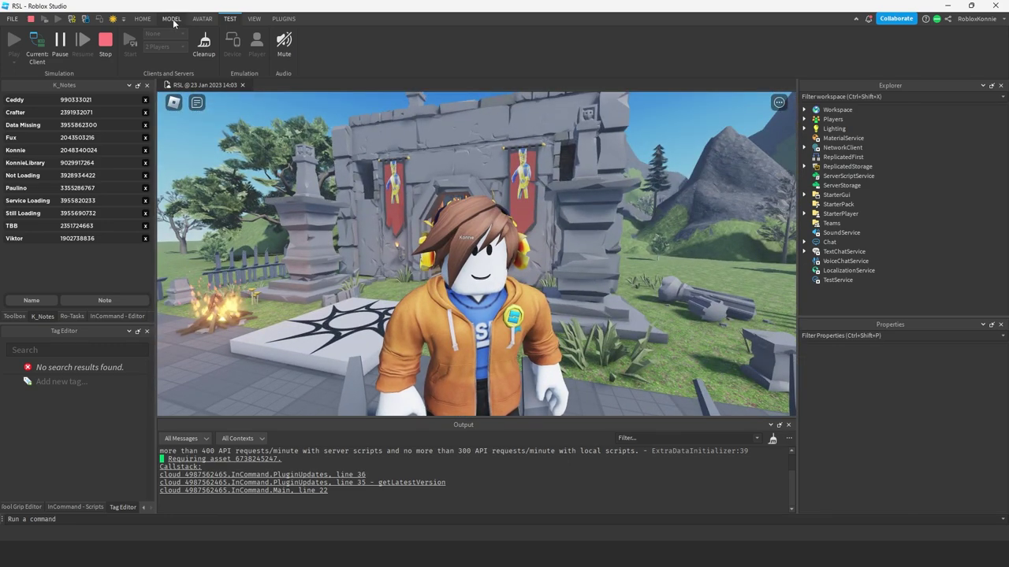
Step: In the client view, move one of the castle's stone columns onto the paved ground and stand the character beside it
{"action": "right_click_drag", "start_coordinate": [461, 178], "coordinate": [461, 178]}
{"action": "key", "text": "ctrl+2"}
{"action": "left_click_drag", "start_coordinate": [397, 166], "coordinate": [494, 182]}
{"action": "right_click_drag", "start_coordinate": [706, 306], "coordinate": [706, 305]}
{"action": "key", "text": "w"}
{"action": "left_click", "coordinate": [706, 305]}
{"action": "right_click_drag", "start_coordinate": [690, 211], "coordinate": [688, 211]}
{"action": "scroll", "coordinate": [690, 211], "scroll_direction": "up", "scroll_amount": 3}
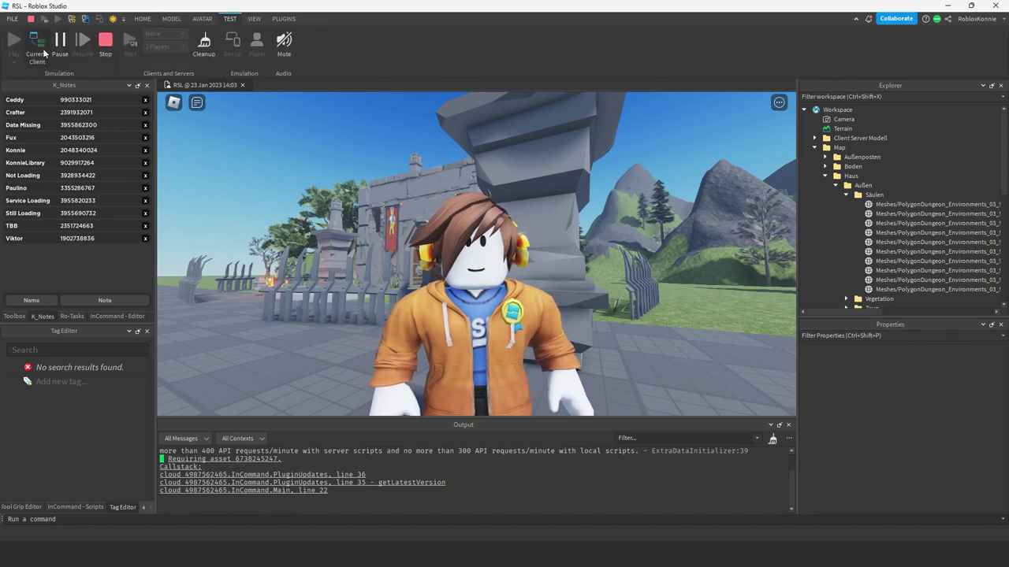
Step: Check the castle columns in the server view and return to the client view beside the moved column
{"action": "left_click", "coordinate": [37, 47]}
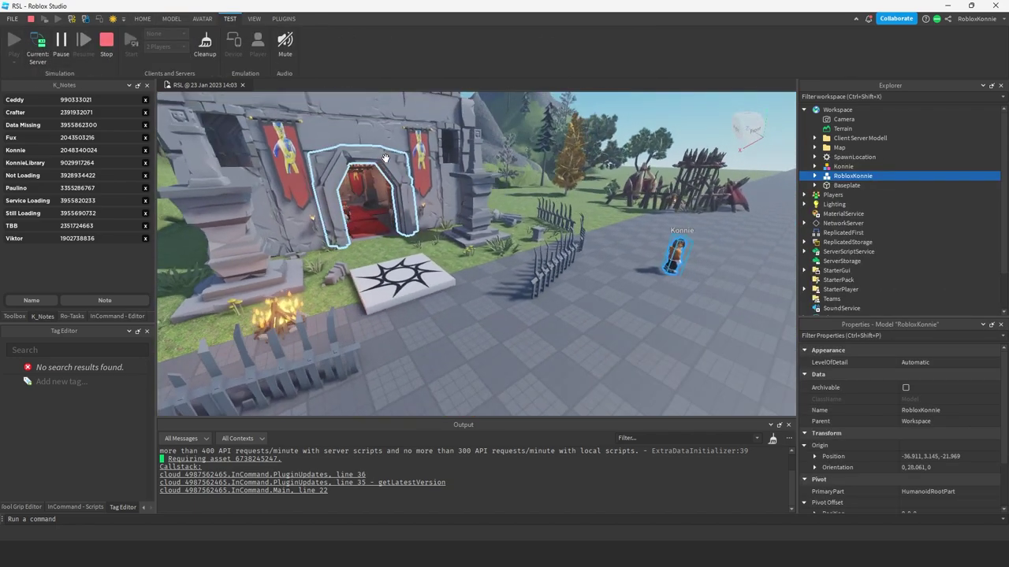
{"action": "key", "text": "s"}
{"action": "right_click_drag", "start_coordinate": [452, 182], "coordinate": [452, 182]}
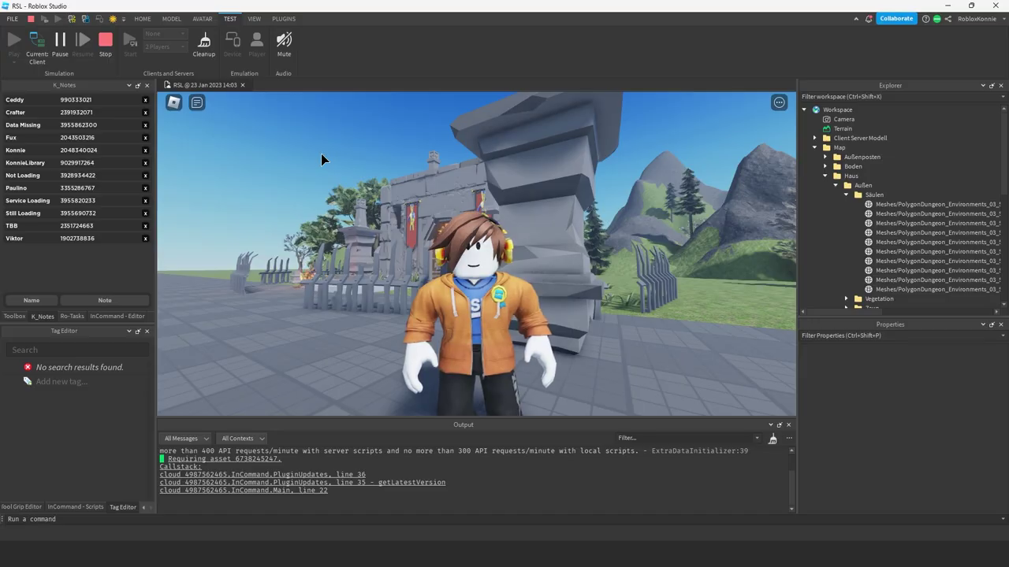
{"action": "key", "text": "a"}
{"action": "key", "text": "s"}
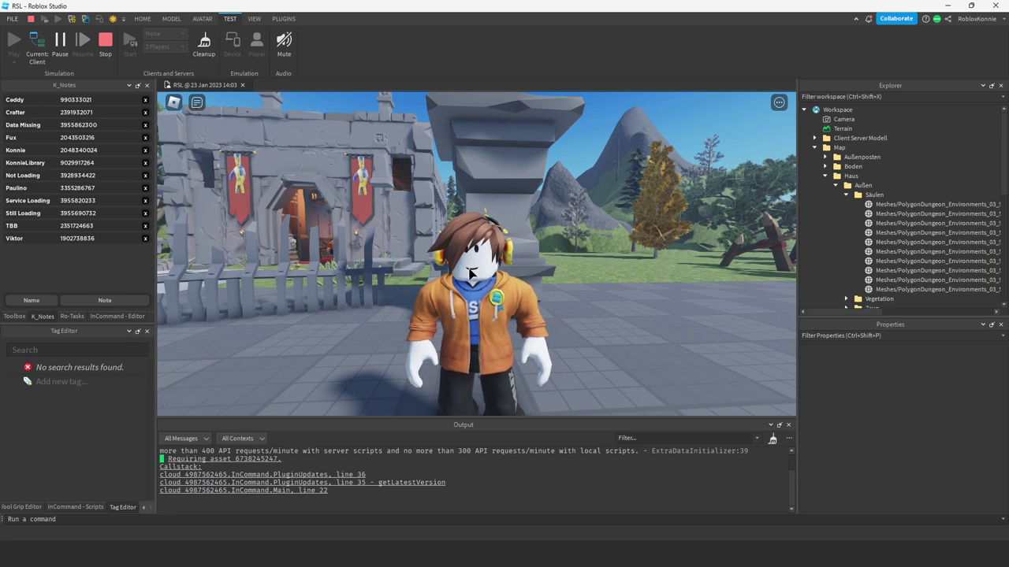
Step: Walk and jump the character around the paved ground and play the Elton John - Elevate emote
{"action": "right_click_drag", "start_coordinate": [494, 268], "coordinate": [495, 266]}
{"action": "key", "text": "d"}
{"action": "key", "text": "w"}
{"action": "key", "text": "s"}
{"action": "key", "text": "space"}
{"action": "key", "text": "d"}
{"action": "key", "text": "s"}
{"action": "key", "text": "period"}
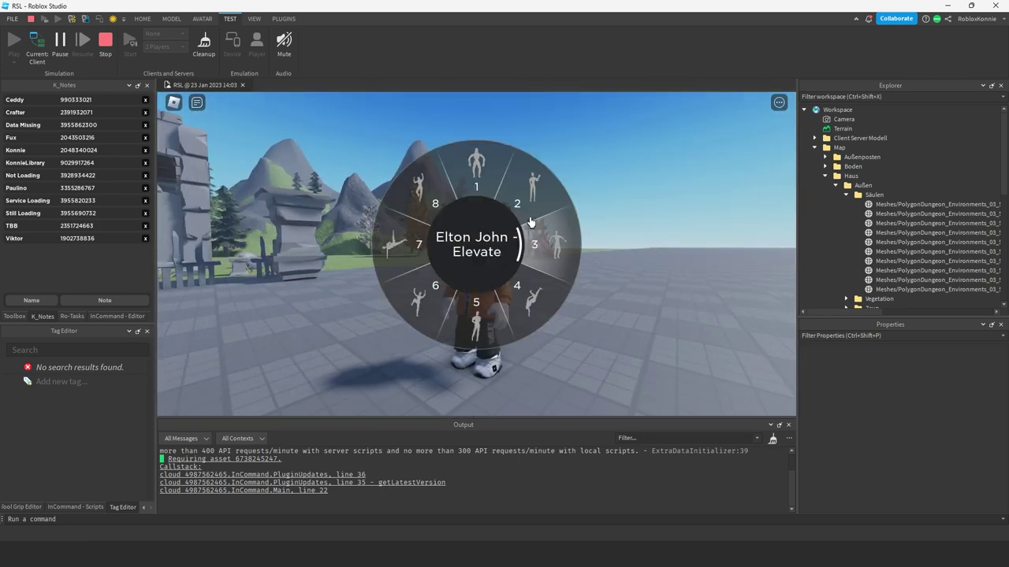
{"action": "left_click", "coordinate": [531, 230]}
{"action": "scroll", "coordinate": [540, 256], "scroll_direction": "up", "scroll_amount": 2}
{"action": "scroll", "coordinate": [540, 256], "scroll_direction": "down", "scroll_amount": 2}
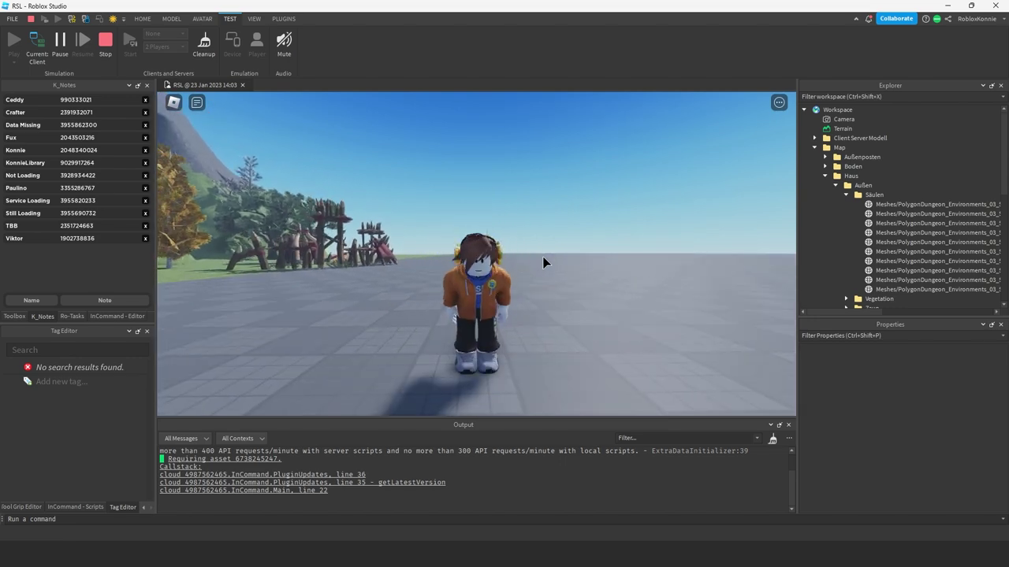
Step: In the client view, select the moved column and place a square stone pillar from the castle on the paved ground
{"action": "right_click_drag", "start_coordinate": [542, 256], "coordinate": [541, 232]}
{"action": "key", "text": "w"}
{"action": "left_click", "coordinate": [555, 203]}
{"action": "key", "text": "s"}
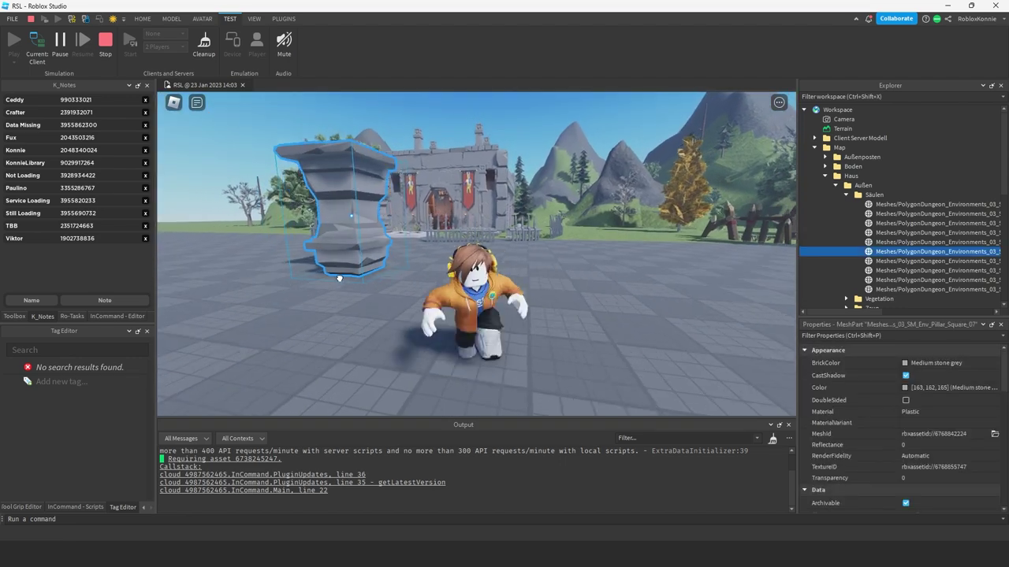
{"action": "left_click", "coordinate": [638, 309]}
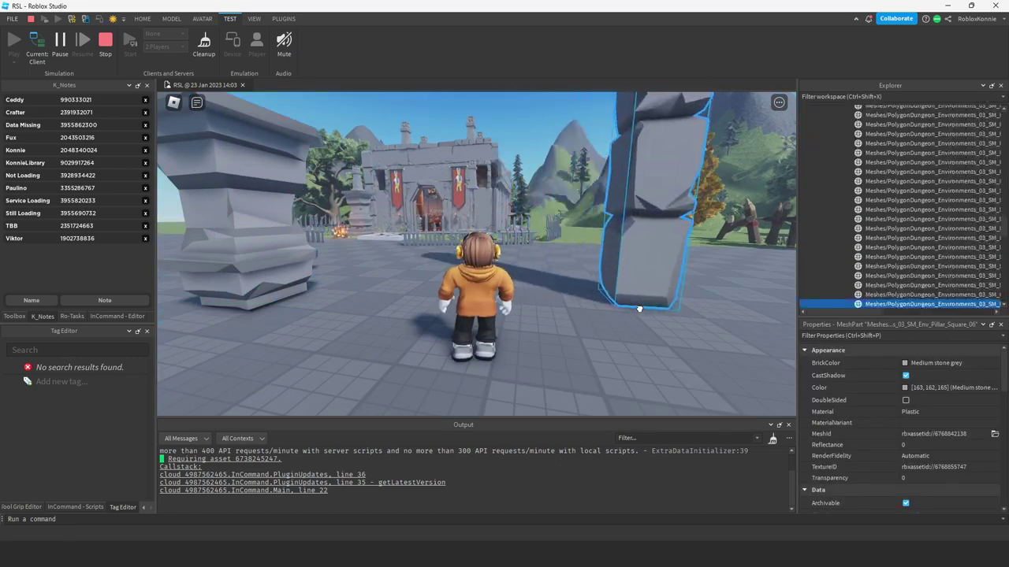
Step: Move the castle's large stone doors and a Schattenwerfer wall part onto the paved ground around the character
{"action": "left_click", "coordinate": [438, 173]}
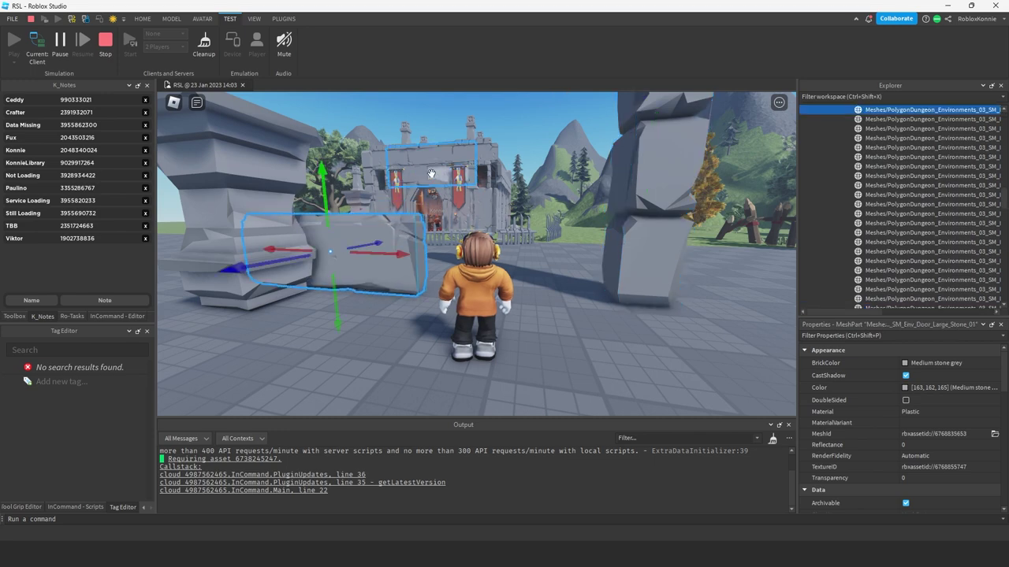
{"action": "left_click", "coordinate": [429, 175]}
{"action": "key", "text": "a"}
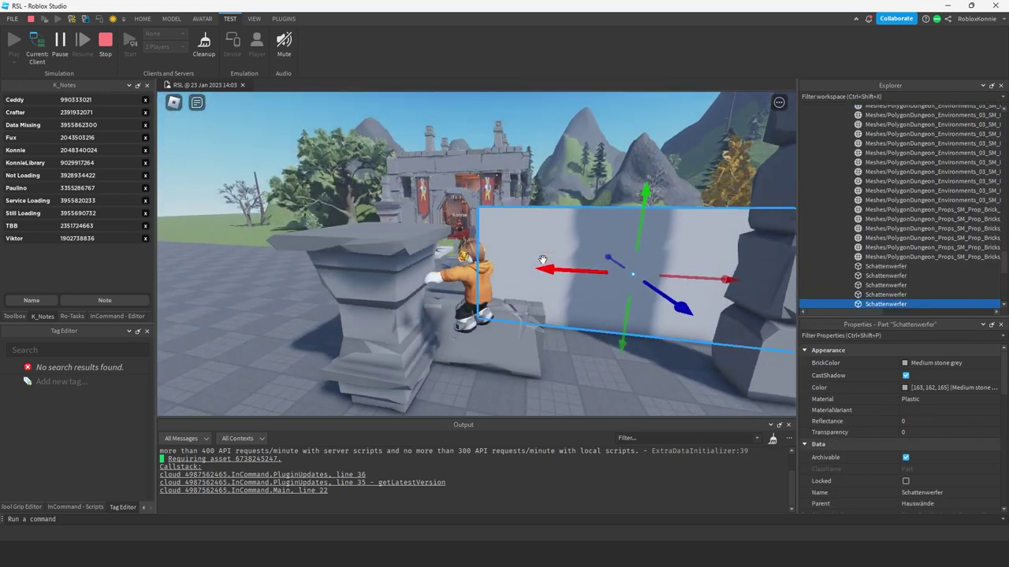
{"action": "left_click_drag", "start_coordinate": [457, 223], "coordinate": [347, 279]}
{"action": "right_click_drag", "start_coordinate": [409, 206], "coordinate": [409, 203]}
{"action": "key", "text": "a"}
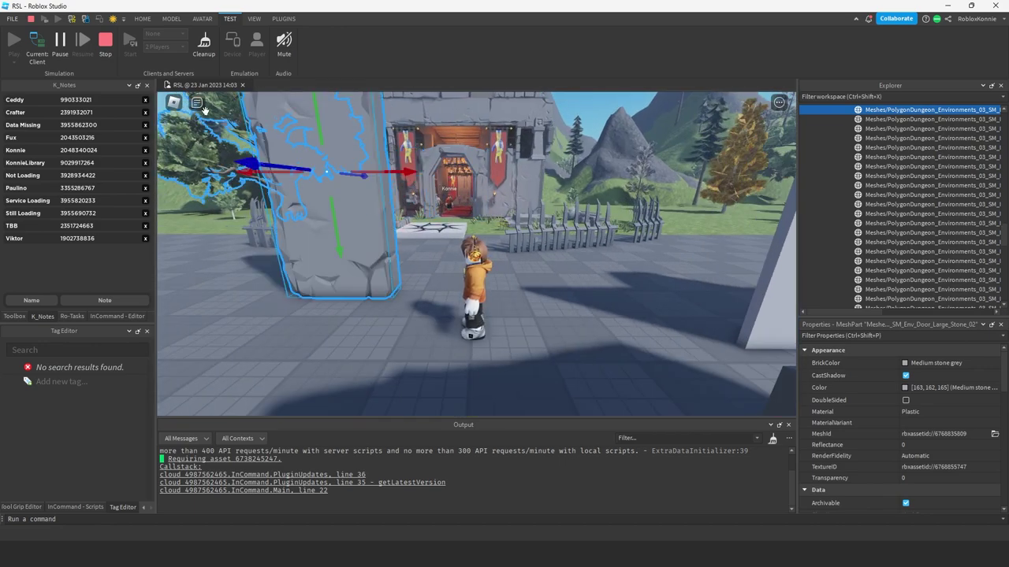
Step: Switch to the server view and examine the character and the paved ground beside the castle fence
{"action": "left_click", "coordinate": [37, 56]}
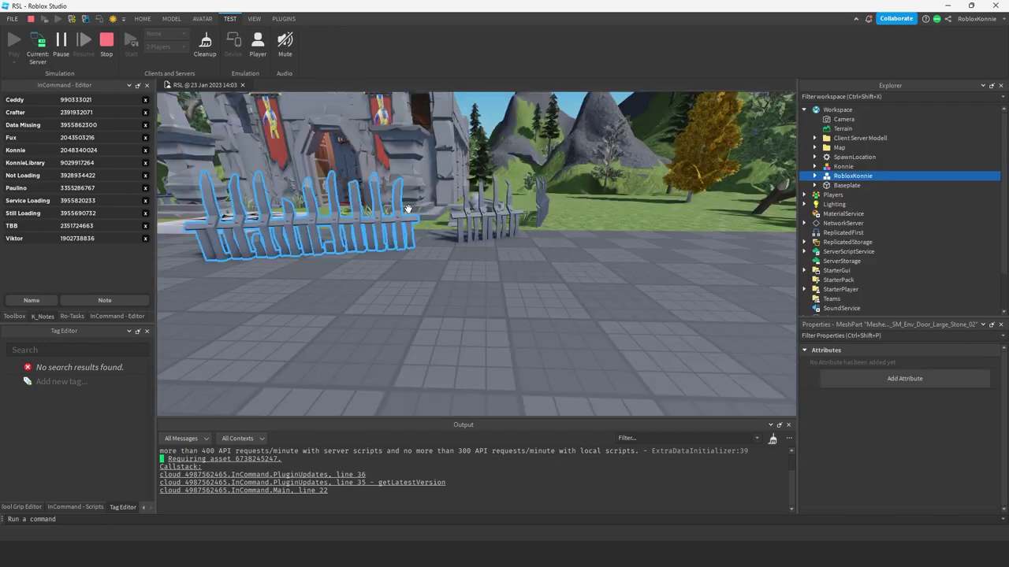
{"action": "right_click_drag", "start_coordinate": [440, 211], "coordinate": [439, 212]}
{"action": "left_click", "coordinate": [515, 192]}
{"action": "key", "text": "w"}
{"action": "right_click_drag", "start_coordinate": [514, 191], "coordinate": [514, 191]}
{"action": "key", "text": "w"}
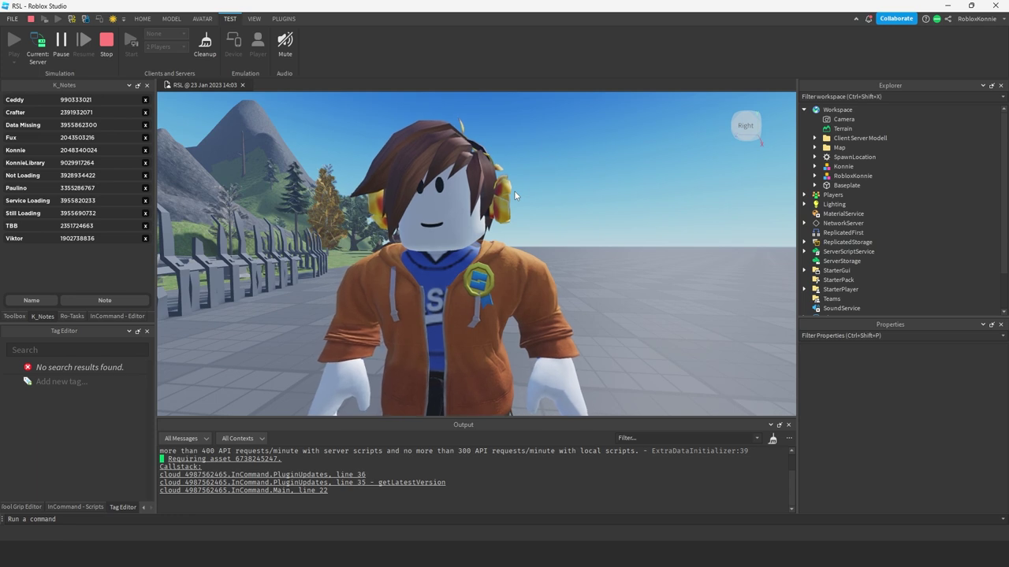
{"action": "scroll", "coordinate": [553, 220], "scroll_direction": "down", "scroll_amount": 5}
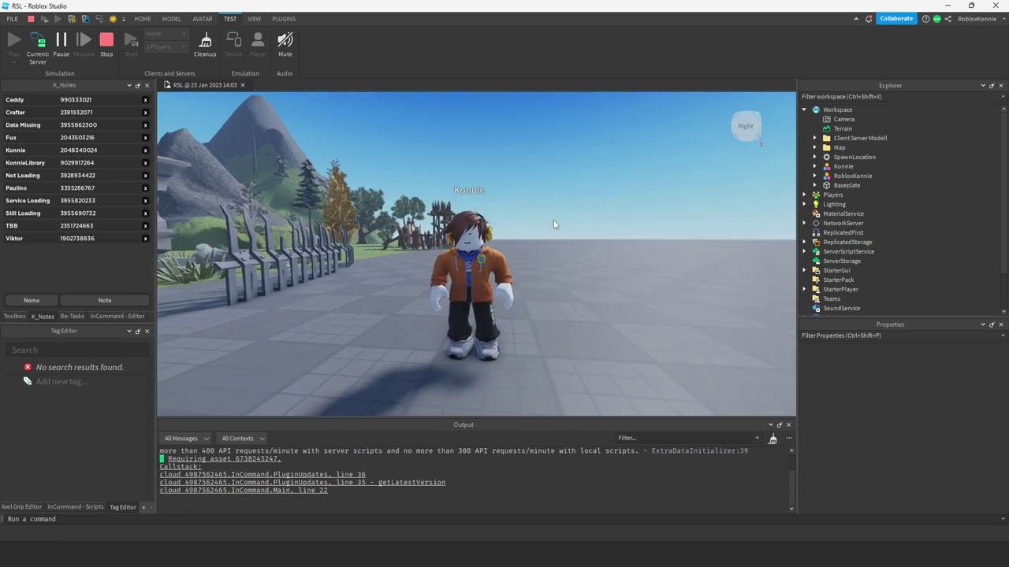
{"action": "scroll", "coordinate": [453, 294], "scroll_direction": "up", "scroll_amount": 3}
{"action": "scroll", "coordinate": [542, 205], "scroll_direction": "down", "scroll_amount": 1}
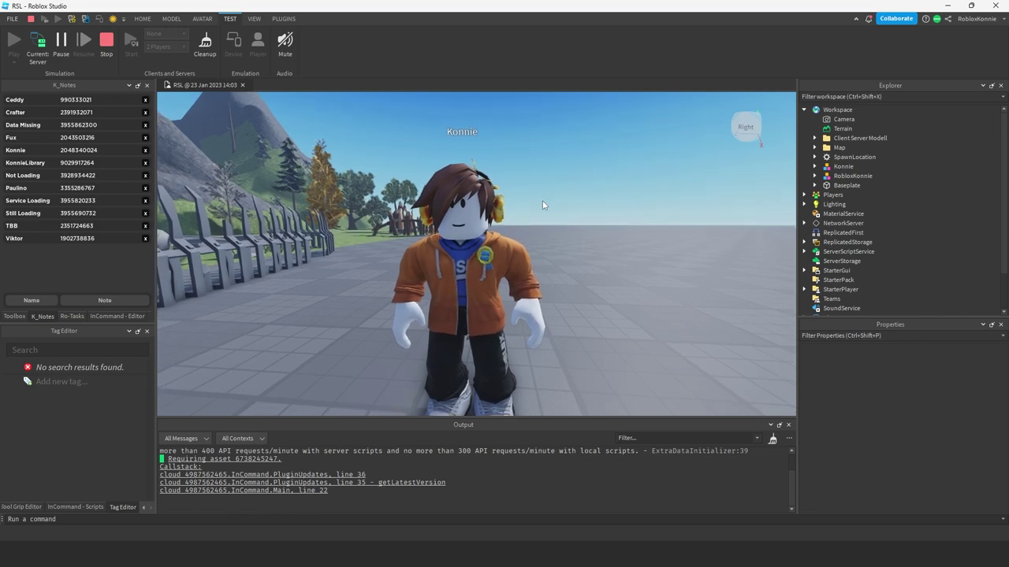
{"action": "scroll", "coordinate": [542, 204], "scroll_direction": "down", "scroll_amount": 4}
{"action": "scroll", "coordinate": [494, 176], "scroll_direction": "up", "scroll_amount": 3}
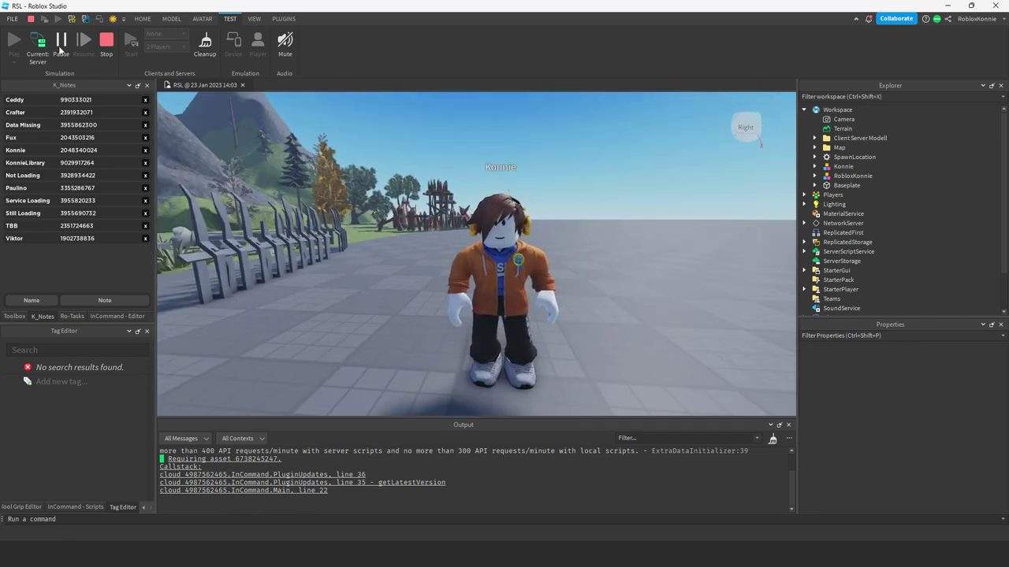
Step: Return to the client view, walk the character past the moved castle parts and climb on top of the stacked column and door
{"action": "left_click", "coordinate": [37, 49]}
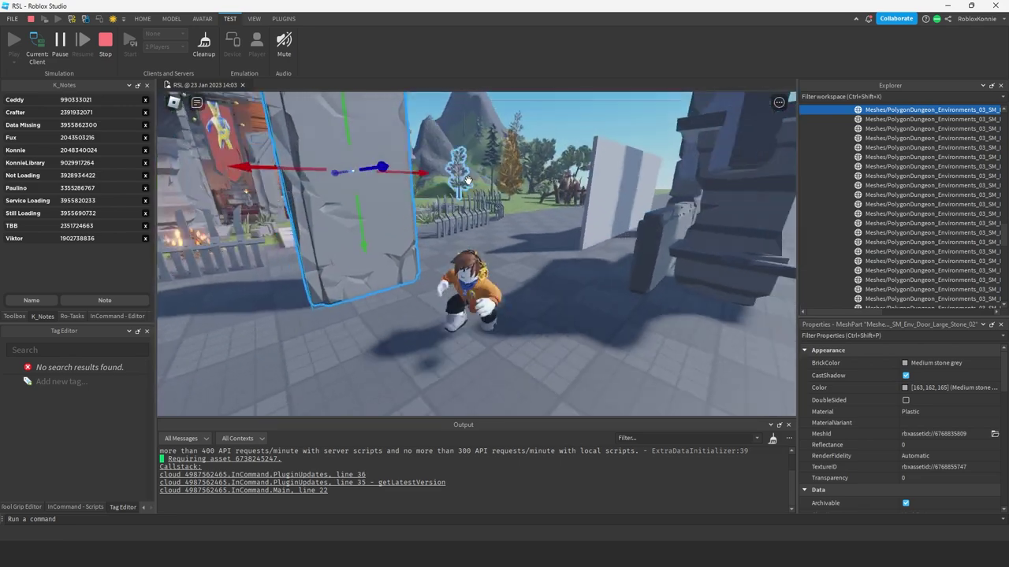
{"action": "right_click_drag", "start_coordinate": [468, 187], "coordinate": [465, 185]}
{"action": "key", "text": "a"}
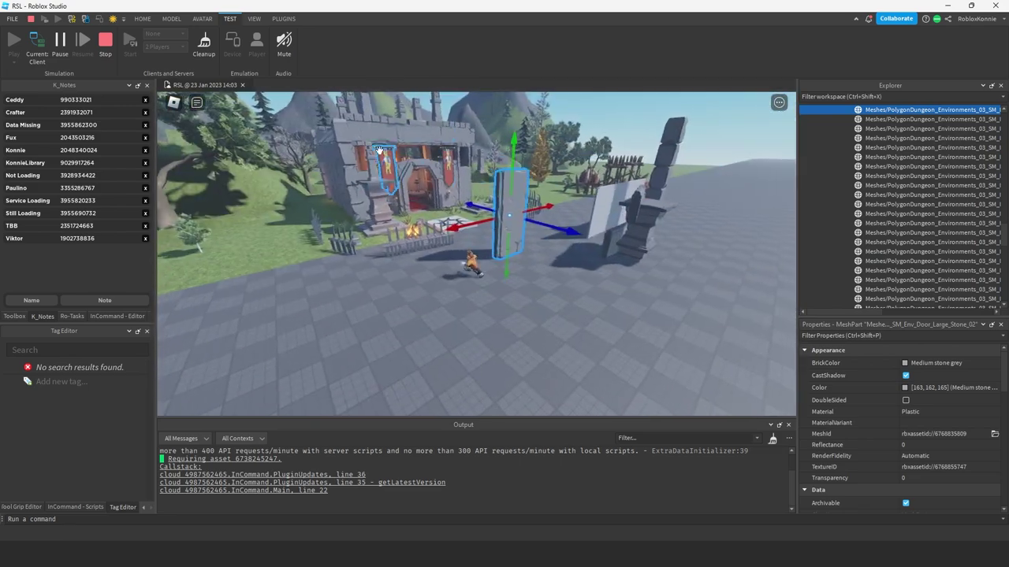
{"action": "scroll", "coordinate": [399, 162], "scroll_direction": "up", "scroll_amount": 6}
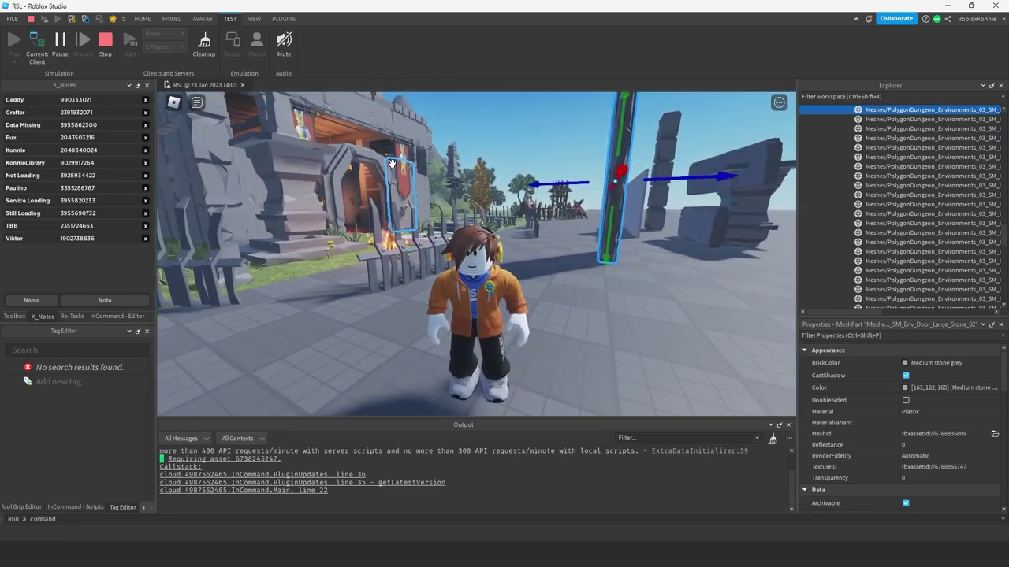
{"action": "key", "text": "w"}
{"action": "right_click_drag", "start_coordinate": [391, 164], "coordinate": [391, 164]}
{"action": "key", "text": "w"}
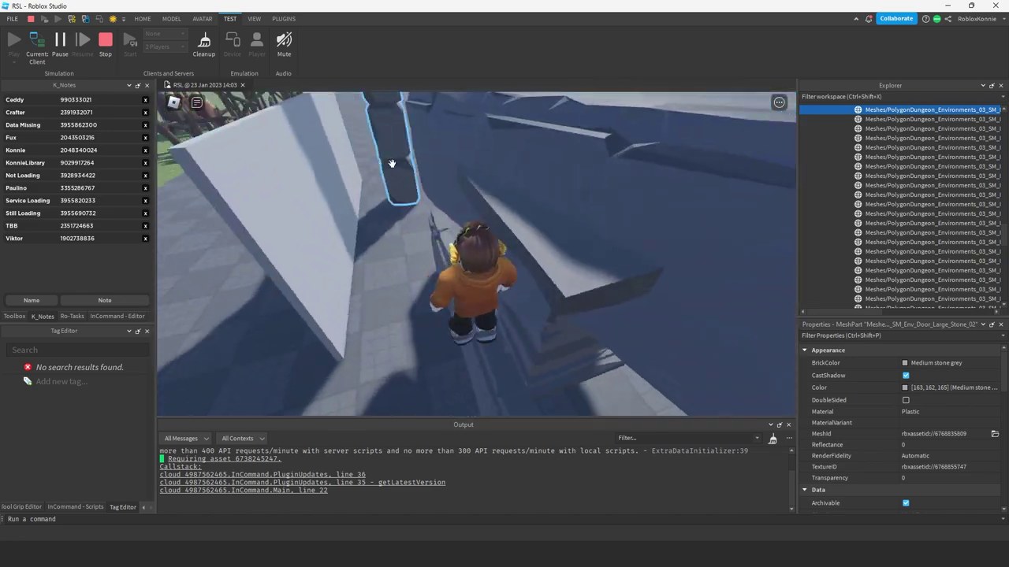
{"action": "key", "text": "w"}
{"action": "key", "text": "space"}
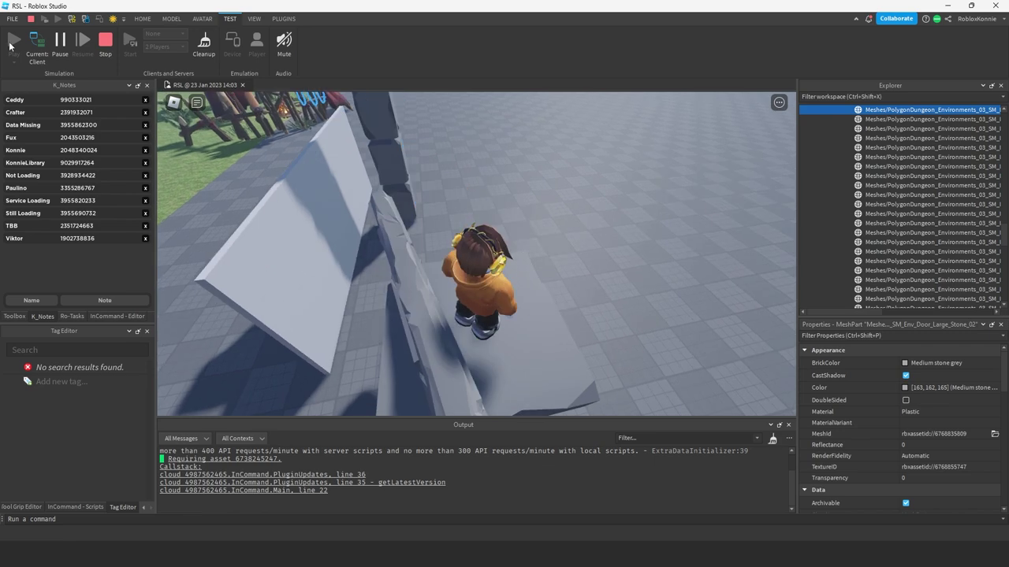
Step: Switch to the server view and examine the character's position above the ground in front of the castle
{"action": "left_click", "coordinate": [37, 47]}
{"action": "key", "text": "s"}
{"action": "right_click_drag", "start_coordinate": [454, 191], "coordinate": [454, 191]}
{"action": "key", "text": "w"}
{"action": "key", "text": "s"}
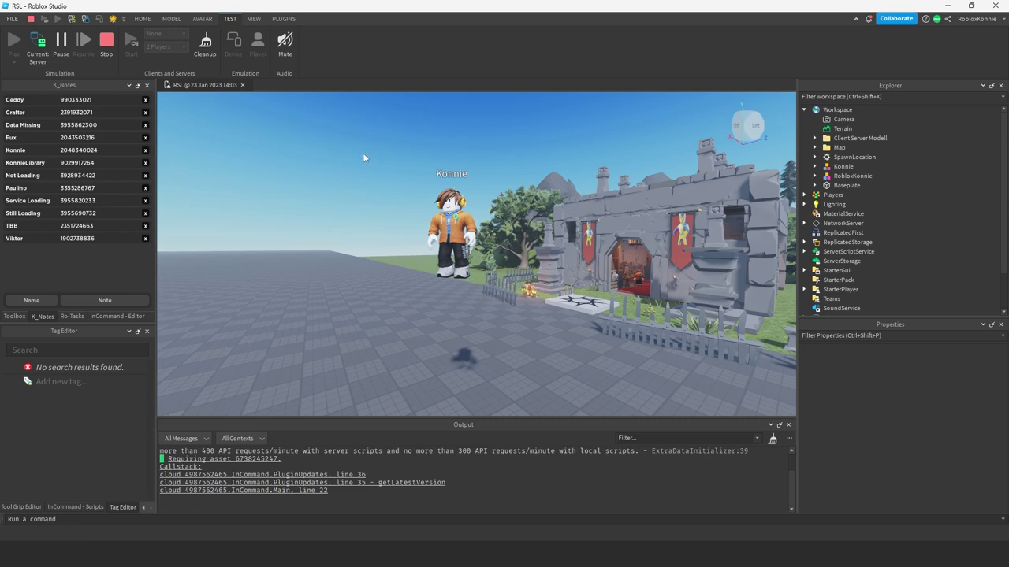
{"action": "right_click_drag", "start_coordinate": [364, 154], "coordinate": [364, 154]}
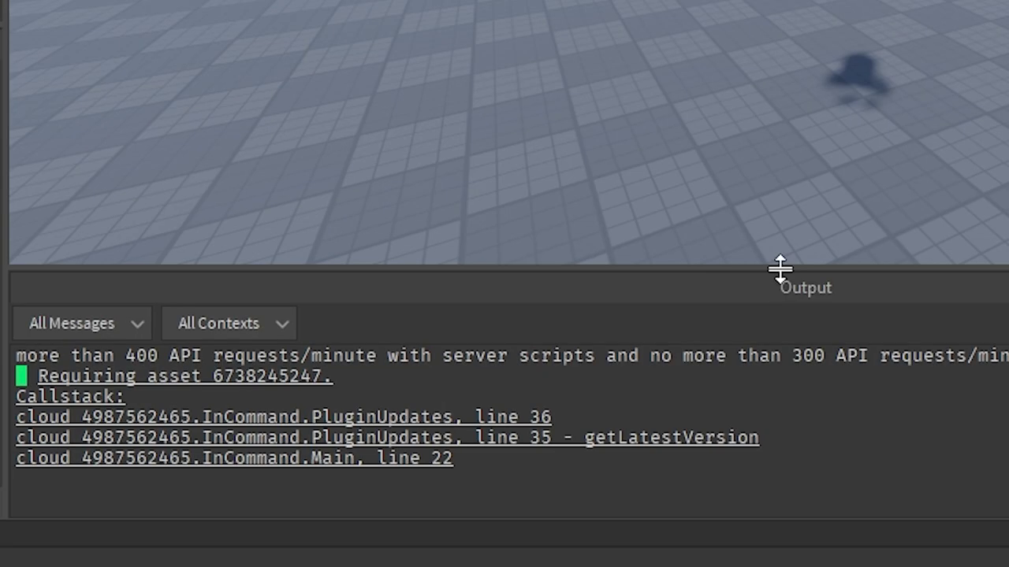
Step: Make the Output panel slightly taller and scroll through its messages
{"action": "left_click_drag", "start_coordinate": [452, 418], "coordinate": [450, 377]}
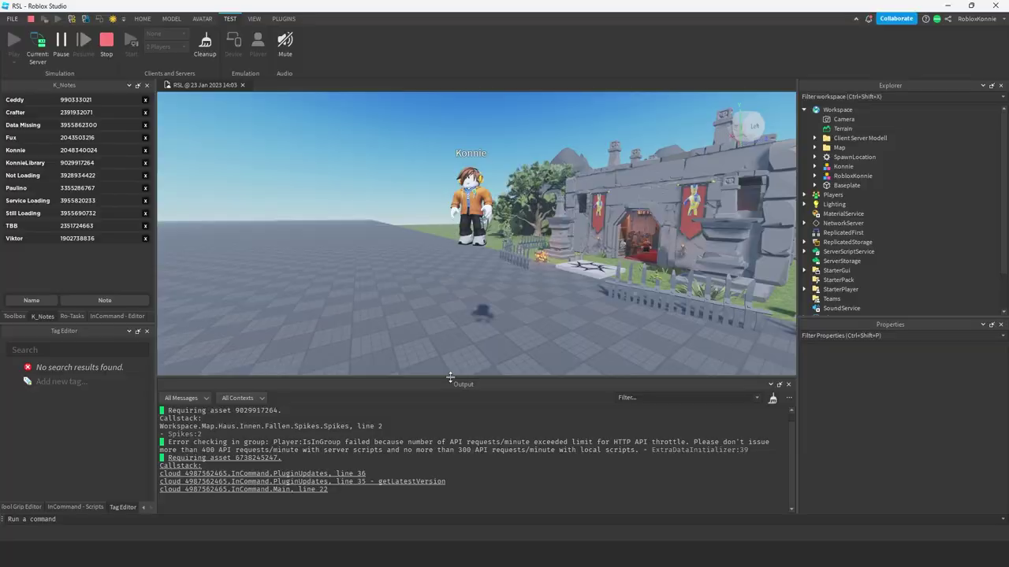
{"action": "left_click_drag", "start_coordinate": [347, 379], "coordinate": [349, 395]}
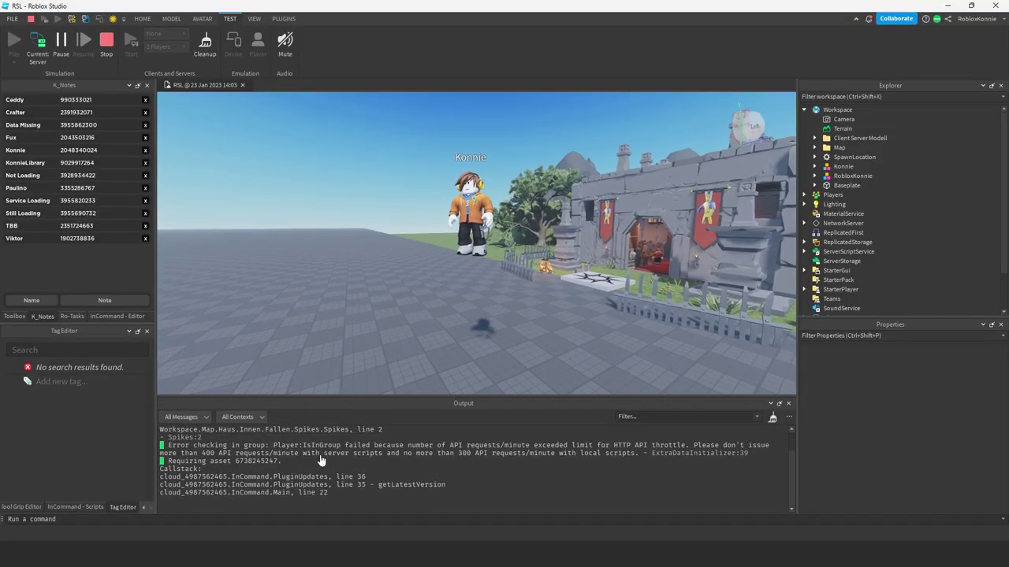
{"action": "scroll", "coordinate": [388, 244], "scroll_direction": "down", "scroll_amount": 2}
{"action": "scroll", "coordinate": [388, 243], "scroll_direction": "up", "scroll_amount": 3}
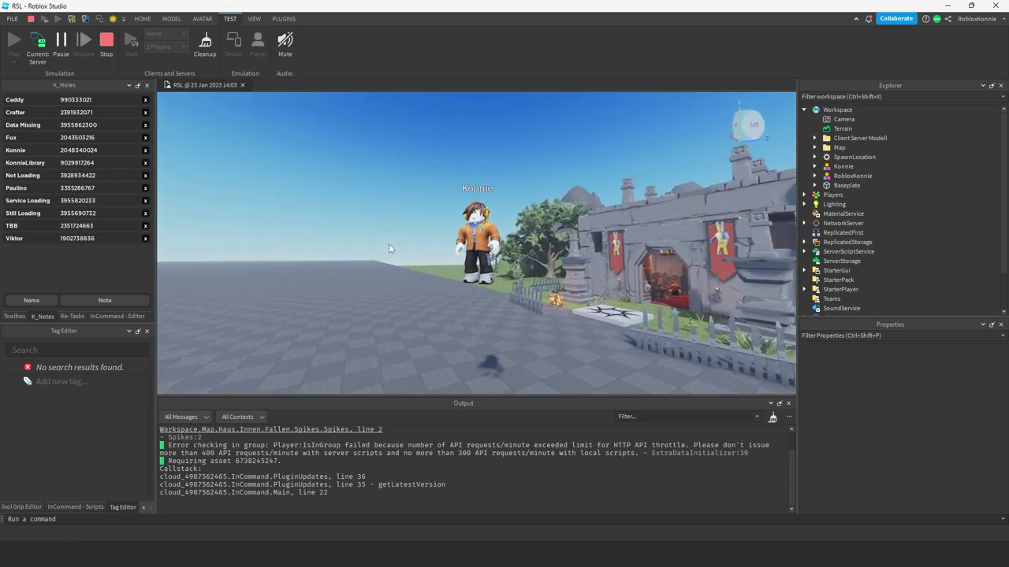
Step: Inspect the floating character up close in the server view with the castle behind it
{"action": "scroll", "coordinate": [386, 245], "scroll_direction": "up", "scroll_amount": 3}
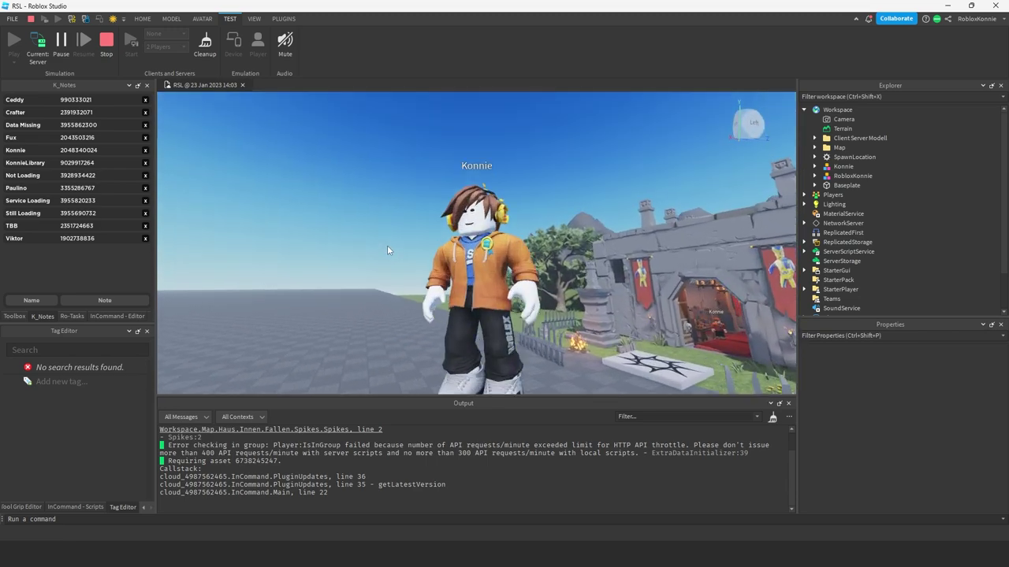
{"action": "scroll", "coordinate": [388, 246], "scroll_direction": "up", "scroll_amount": 5}
{"action": "right_click_drag", "start_coordinate": [387, 245], "coordinate": [387, 246]}
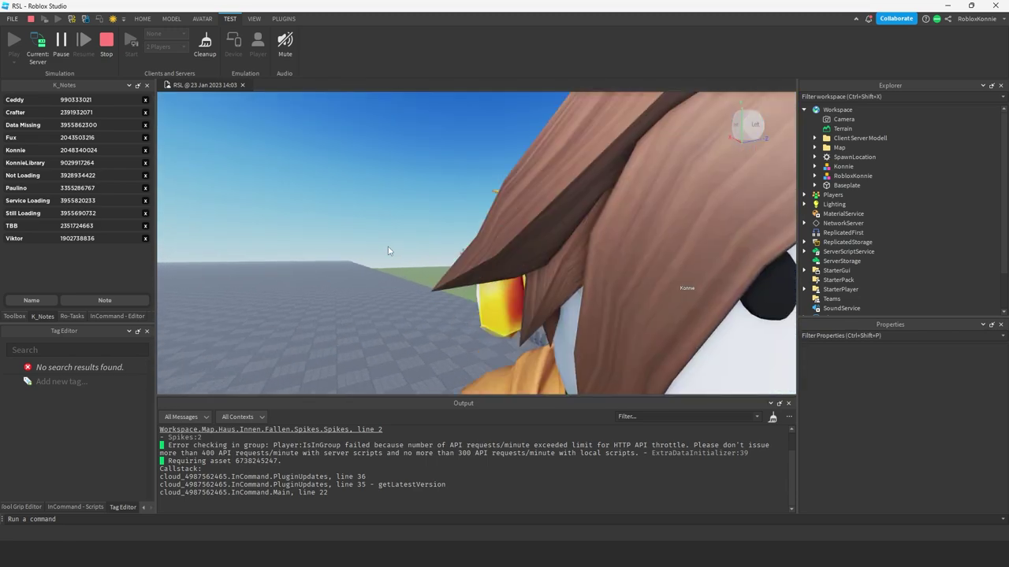
{"action": "scroll", "coordinate": [387, 246], "scroll_direction": "down", "scroll_amount": 5}
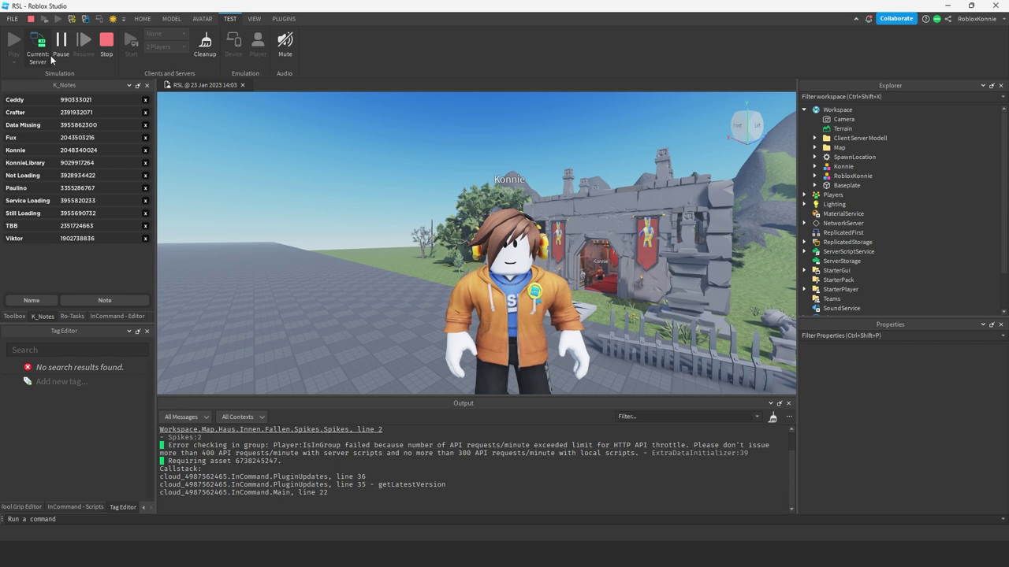
Step: Pause the simulation, switch from the server to the client view and resume the simulation
{"action": "left_click", "coordinate": [197, 19]}
{"action": "left_click", "coordinate": [230, 19]}
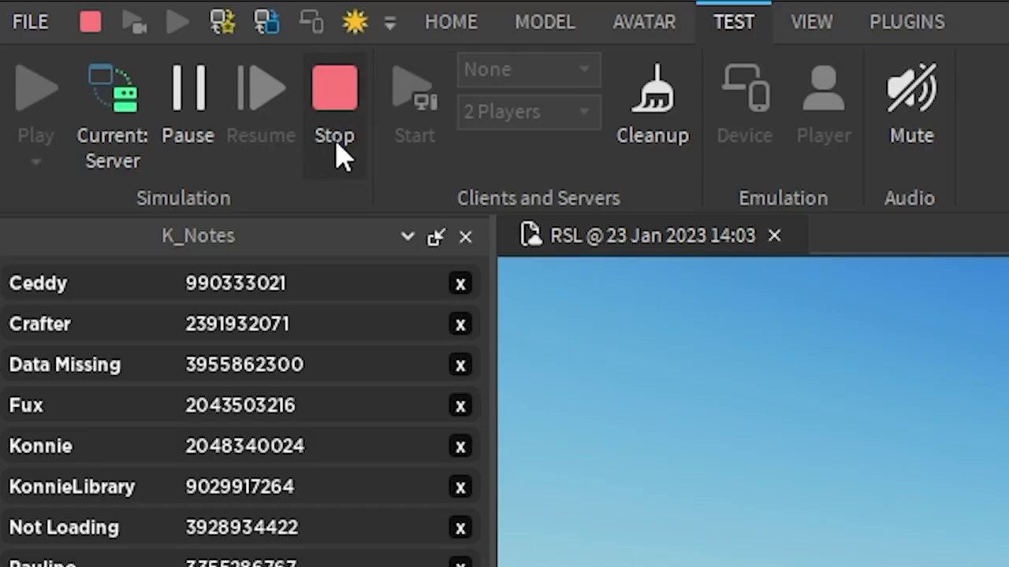
{"action": "left_click", "coordinate": [182, 118]}
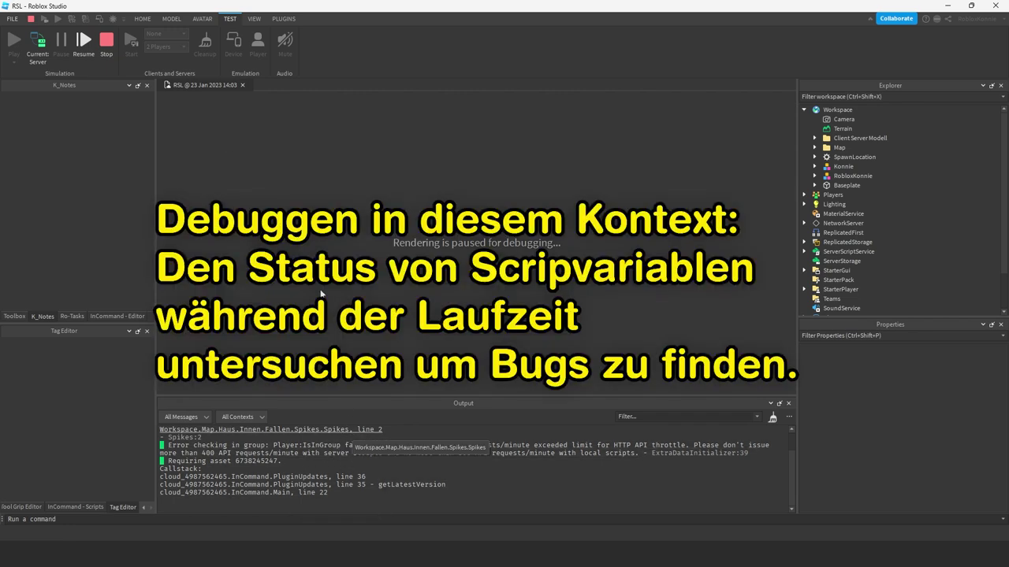
{"action": "left_click", "coordinate": [38, 49]}
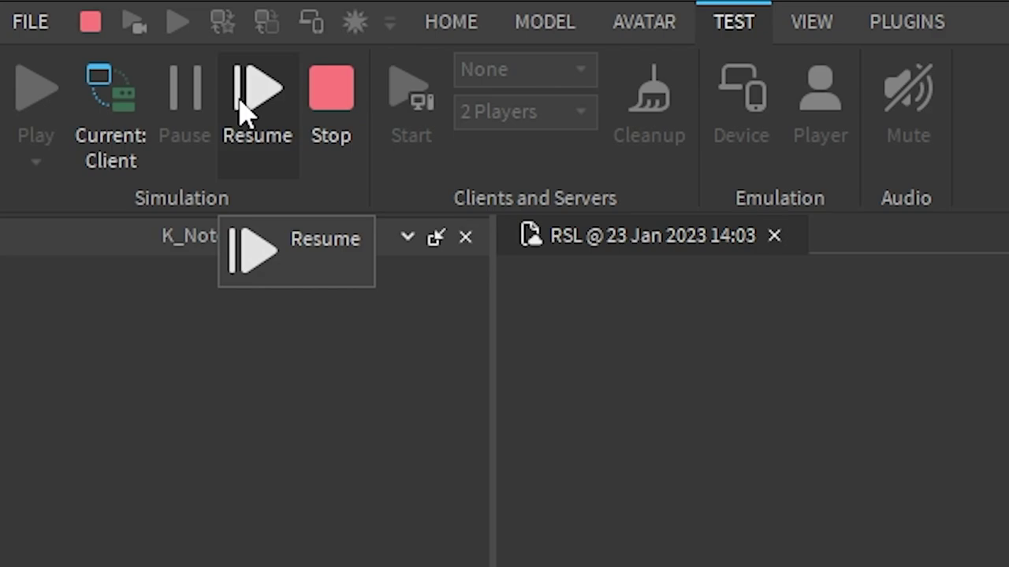
{"action": "left_click", "coordinate": [244, 111]}
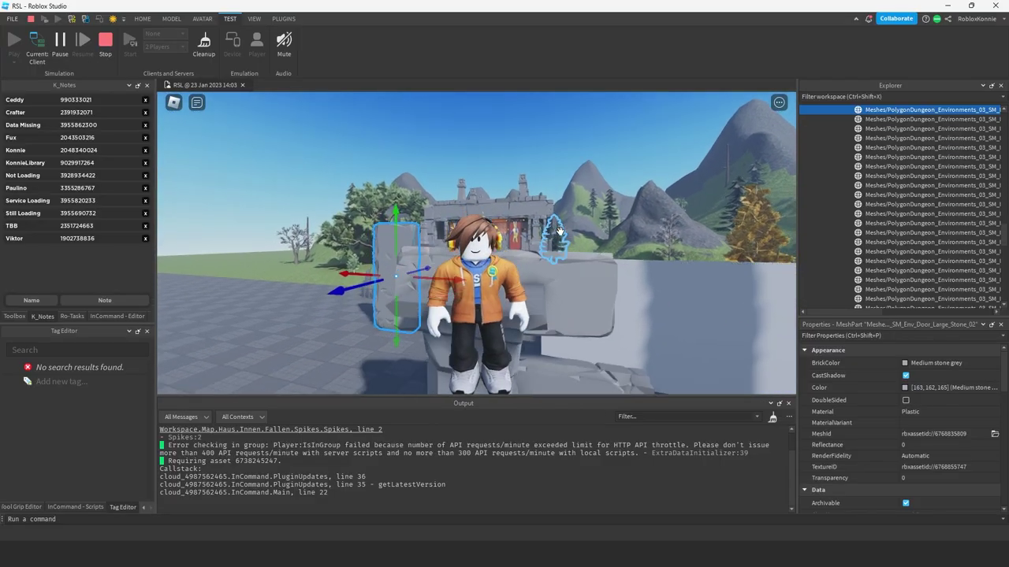
Step: Walk the character down from the moved column onto the paved ground and deselect the stone door
{"action": "key", "text": "s"}
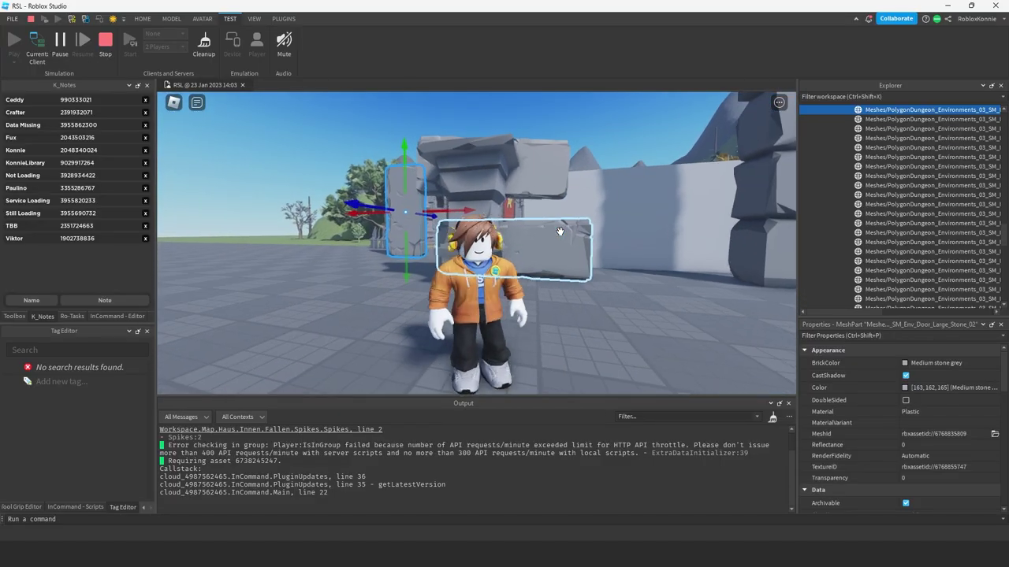
{"action": "scroll", "coordinate": [559, 231], "scroll_direction": "down", "scroll_amount": 3}
{"action": "right_click_drag", "start_coordinate": [560, 237], "coordinate": [563, 237]}
{"action": "key", "text": "s"}
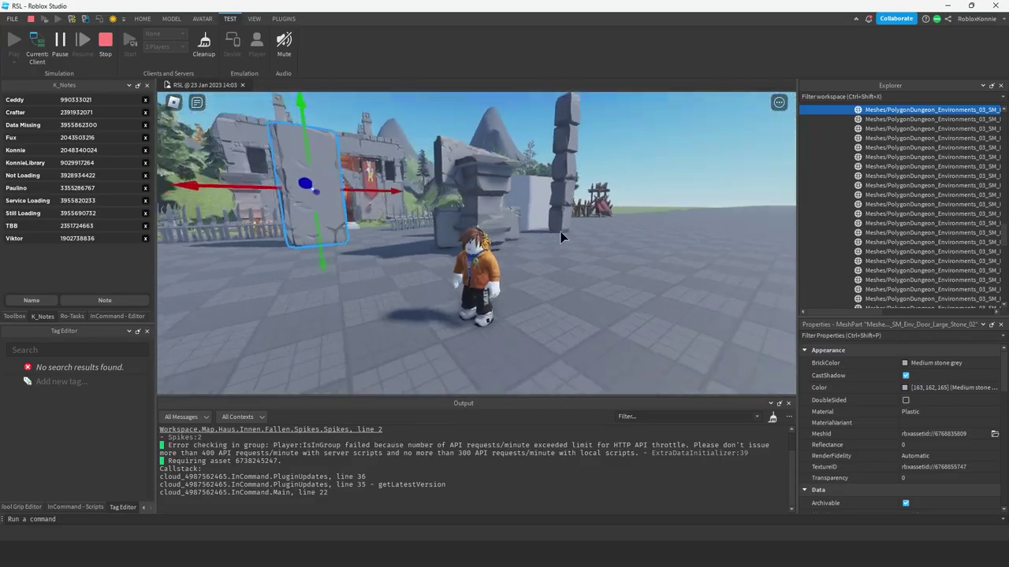
{"action": "left_click", "coordinate": [618, 196]}
Step: Walk the character across the paved ground to the Client figures
{"action": "scroll", "coordinate": [618, 197], "scroll_direction": "up", "scroll_amount": 3}
{"action": "right_click_drag", "start_coordinate": [618, 197], "coordinate": [548, 226]}
{"action": "key", "text": "s"}
{"action": "key", "text": "a"}
{"action": "key", "text": "s"}
{"action": "key", "text": "d"}
{"action": "scroll", "coordinate": [617, 194], "scroll_direction": "down", "scroll_amount": 4}
{"action": "key", "text": "s"}
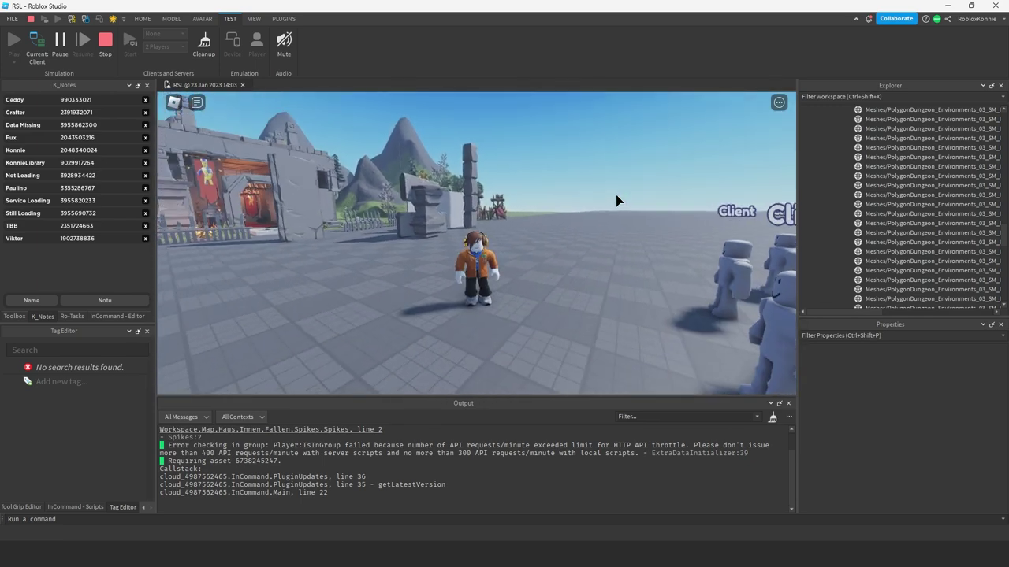
Step: Walk the character back to a spot overlooking the castle and the moved stone parts
{"action": "scroll", "coordinate": [549, 226], "scroll_direction": "up", "scroll_amount": 4}
{"action": "key", "text": "s"}
{"action": "key", "text": "d"}
{"action": "key", "text": "s"}
{"action": "key", "text": "a"}
{"action": "key", "text": "w"}
{"action": "key", "text": "d"}
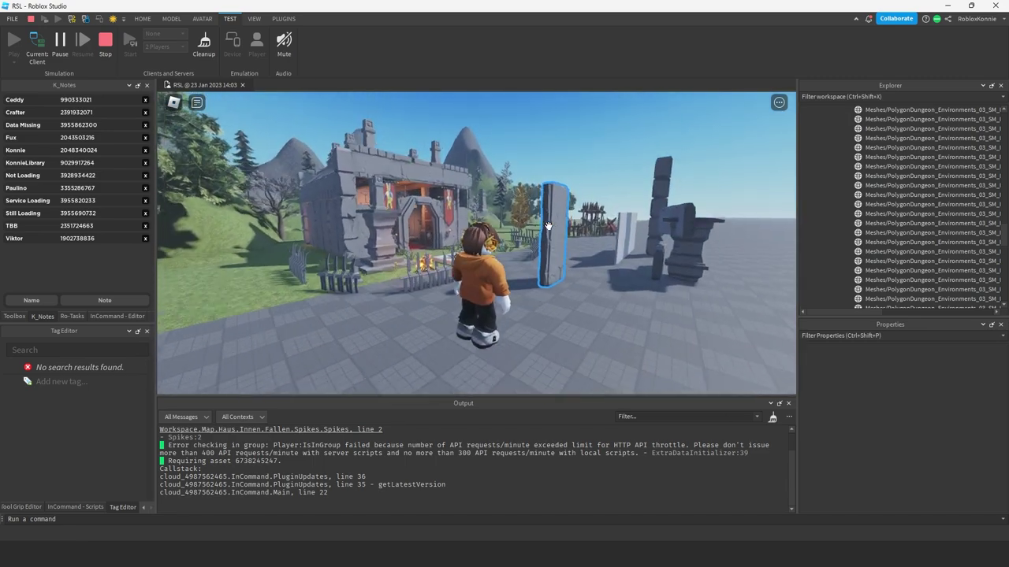
Step: Walk the character to the Server model among the Client figures, jump there and return towards the castle
{"action": "right_click_drag", "start_coordinate": [482, 240], "coordinate": [502, 243]}
{"action": "key", "text": "w"}
{"action": "key", "text": "w"}
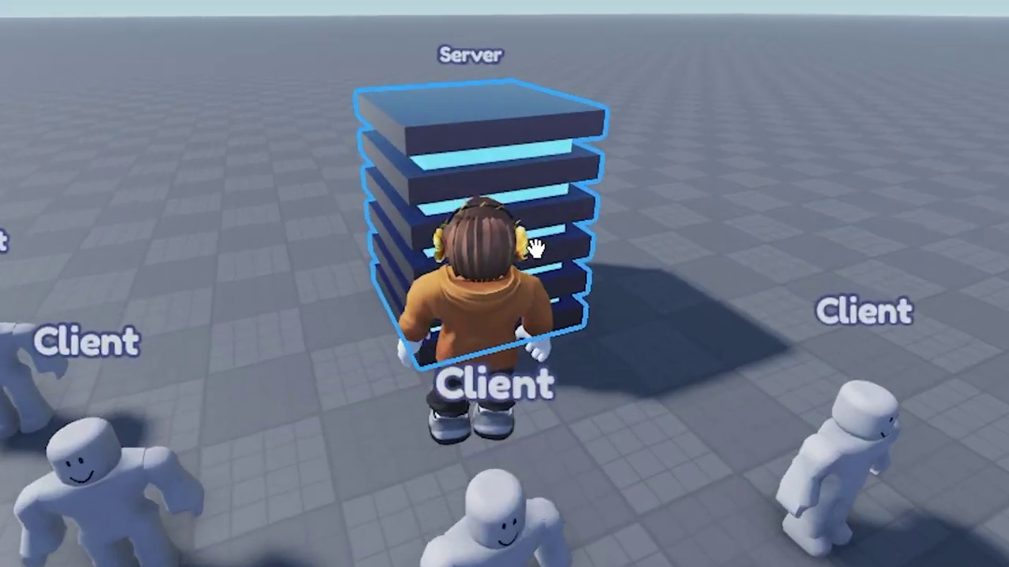
{"action": "key", "text": "w"}
{"action": "key", "text": "space"}
{"action": "right_click_drag", "start_coordinate": [536, 248], "coordinate": [536, 251]}
{"action": "key", "text": "space"}
{"action": "key", "text": "s"}
{"action": "scroll", "coordinate": [535, 250], "scroll_direction": "up", "scroll_amount": 3}
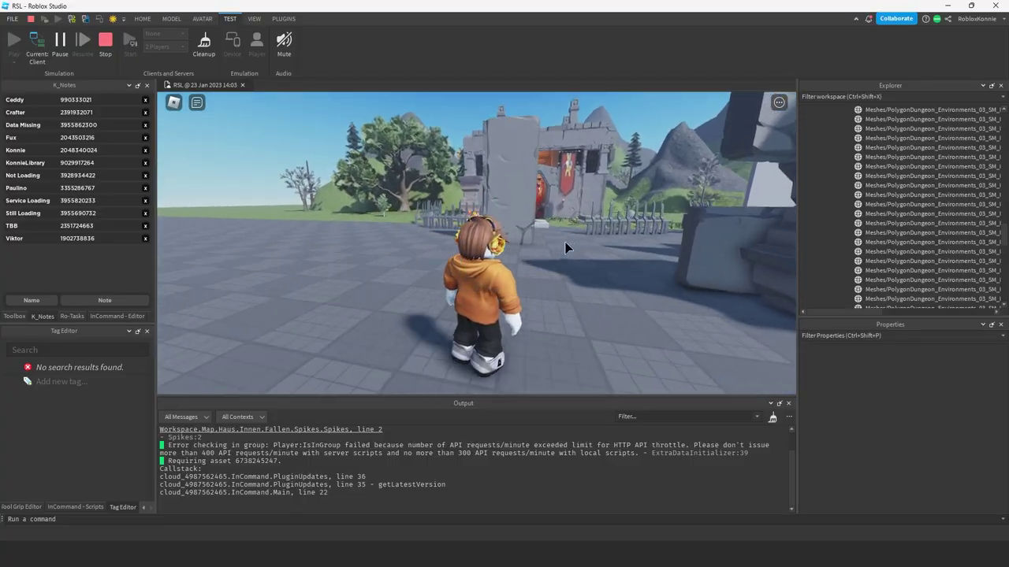
Step: Reset the character, walk it from the spawn pad back onto the paved ground, and stop the playtest
{"action": "key", "text": "Escape"}
{"action": "key", "text": "r"}
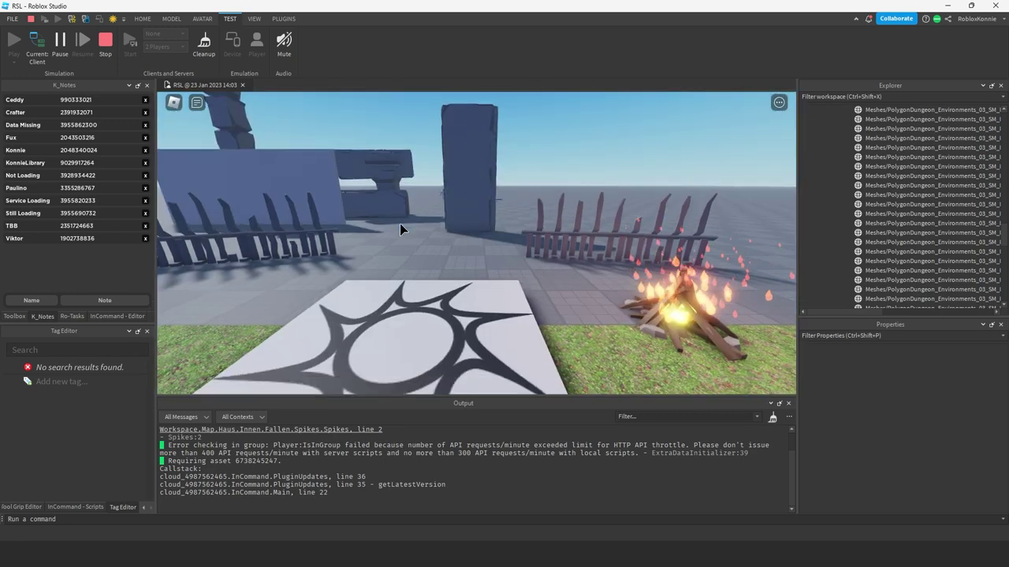
{"action": "key", "text": "w"}
{"action": "right_click_drag", "start_coordinate": [400, 223], "coordinate": [399, 223]}
{"action": "key", "text": "s"}
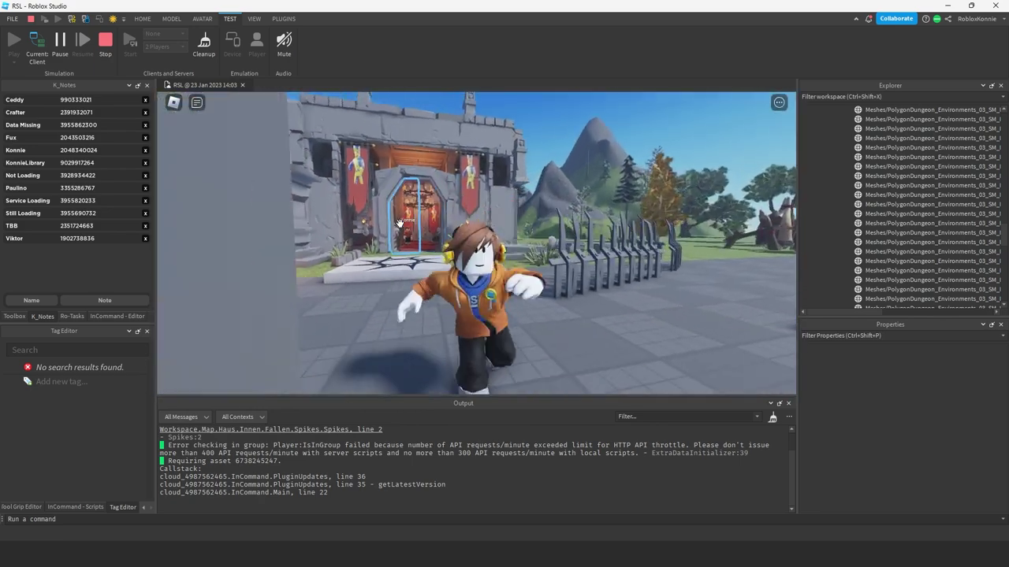
{"action": "key", "text": "s"}
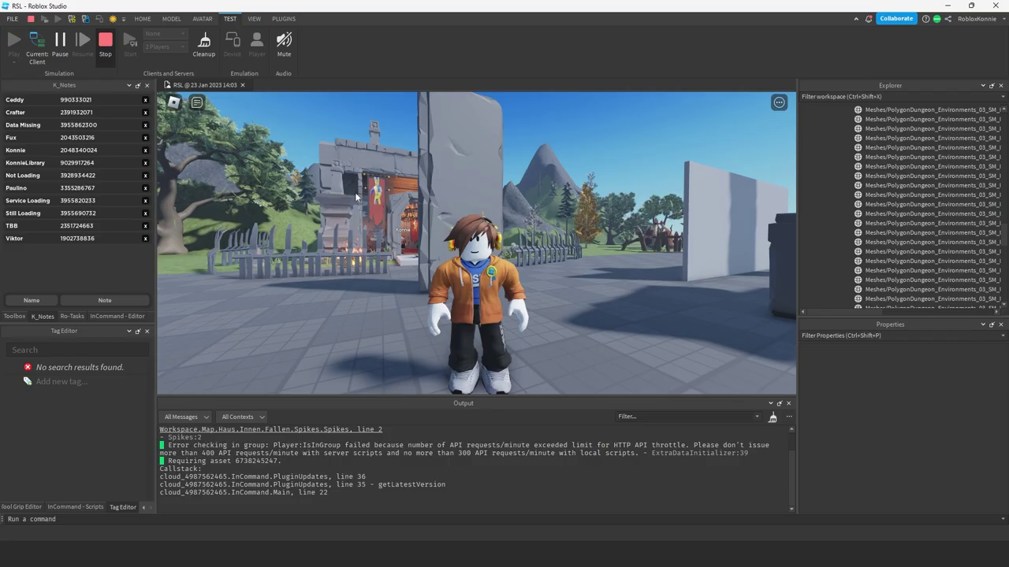
{"action": "scroll", "coordinate": [418, 199], "scroll_direction": "down", "scroll_amount": 5}
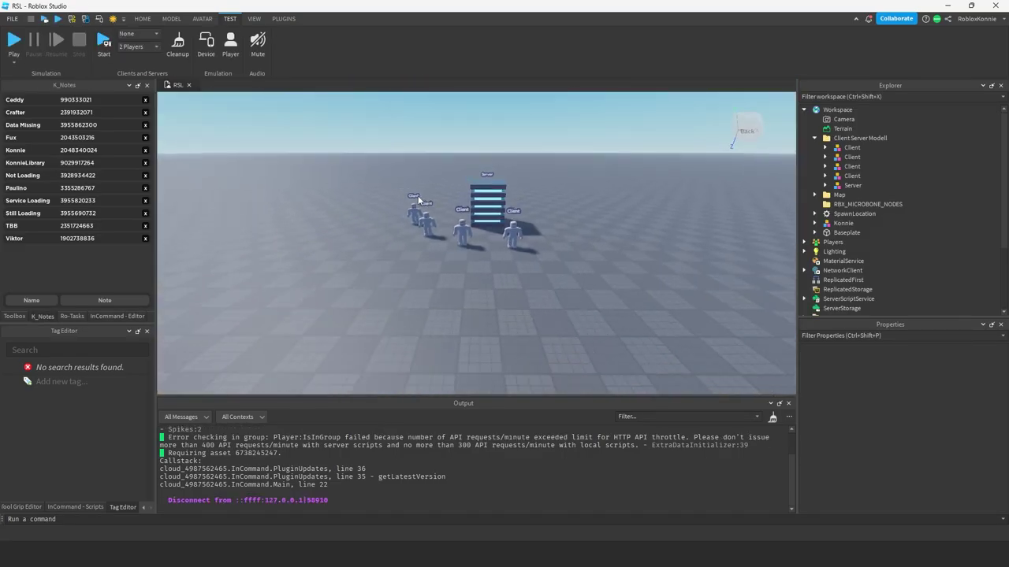
Step: Examine the castle, the spawn pad, and the Server and Client figures in the edited place
{"action": "scroll", "coordinate": [418, 199], "scroll_direction": "up", "scroll_amount": 4}
{"action": "right_click_drag", "start_coordinate": [417, 198], "coordinate": [396, 192]}
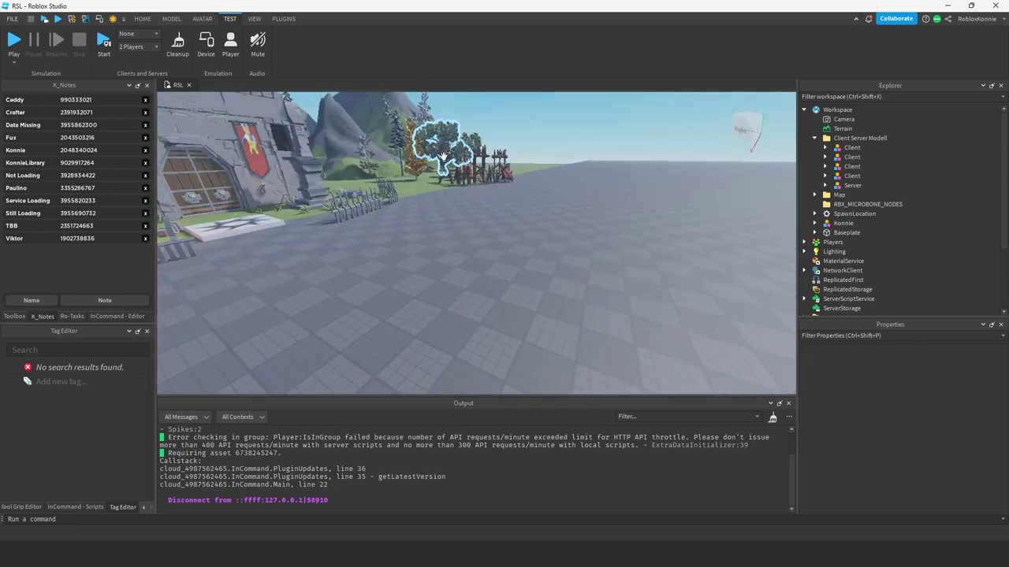
{"action": "right_click_drag", "start_coordinate": [494, 192], "coordinate": [491, 185]}
{"action": "key", "text": "a"}
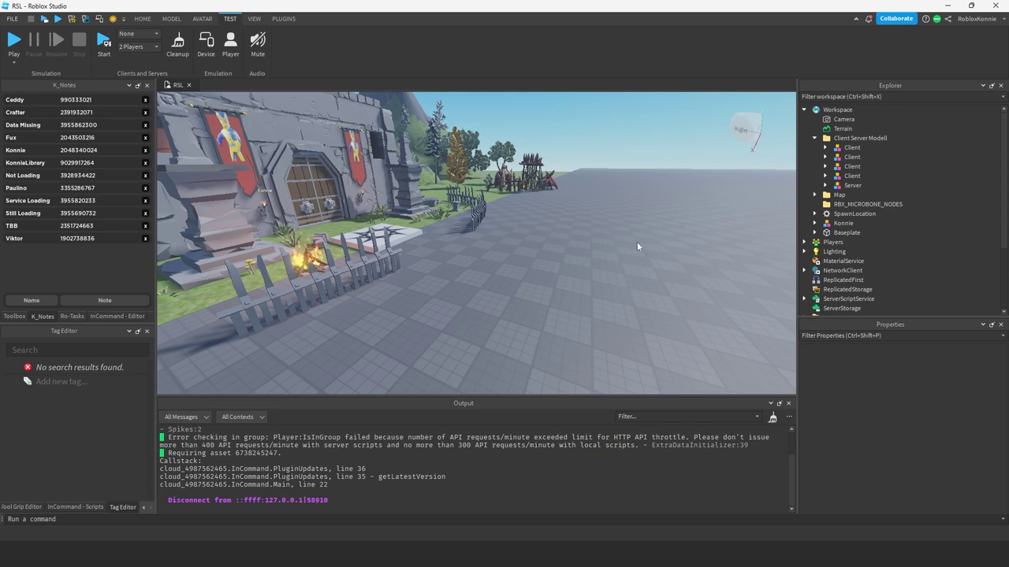
{"action": "scroll", "coordinate": [485, 231], "scroll_direction": "down", "scroll_amount": 2}
{"action": "right_click_drag", "start_coordinate": [485, 231], "coordinate": [468, 230]}
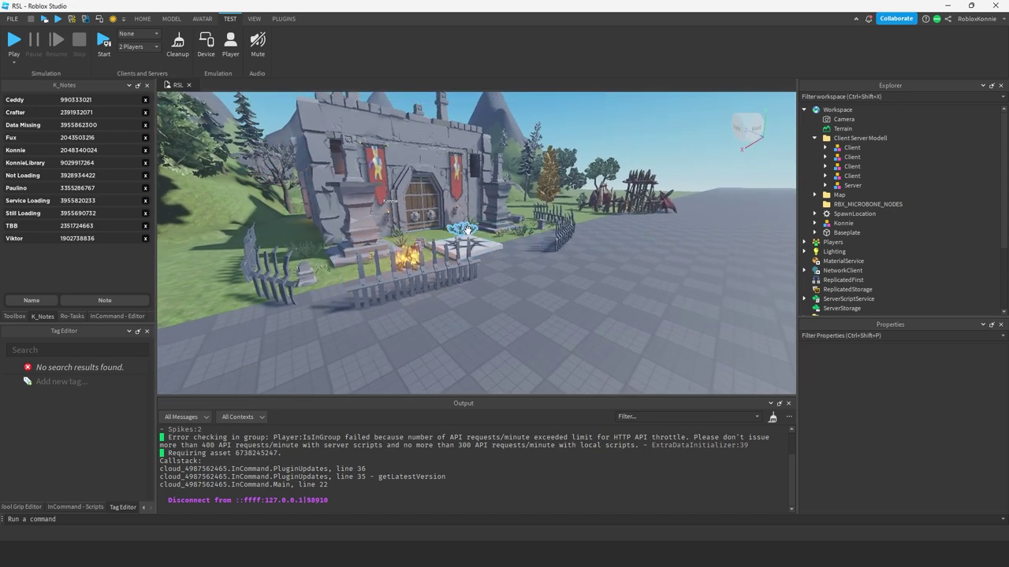
{"action": "right_click_drag", "start_coordinate": [516, 179], "coordinate": [515, 176]}
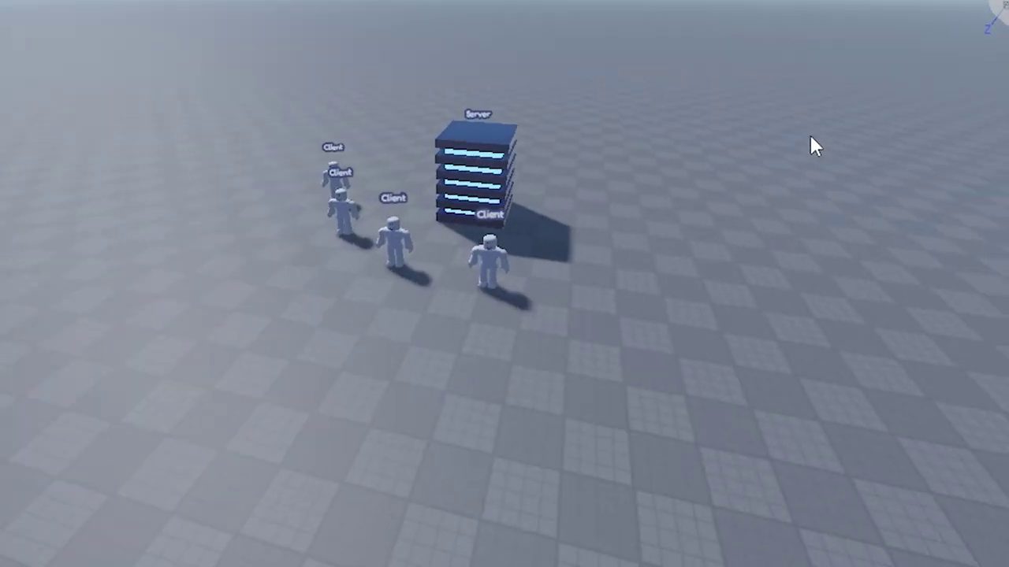
{"action": "key", "text": "w"}
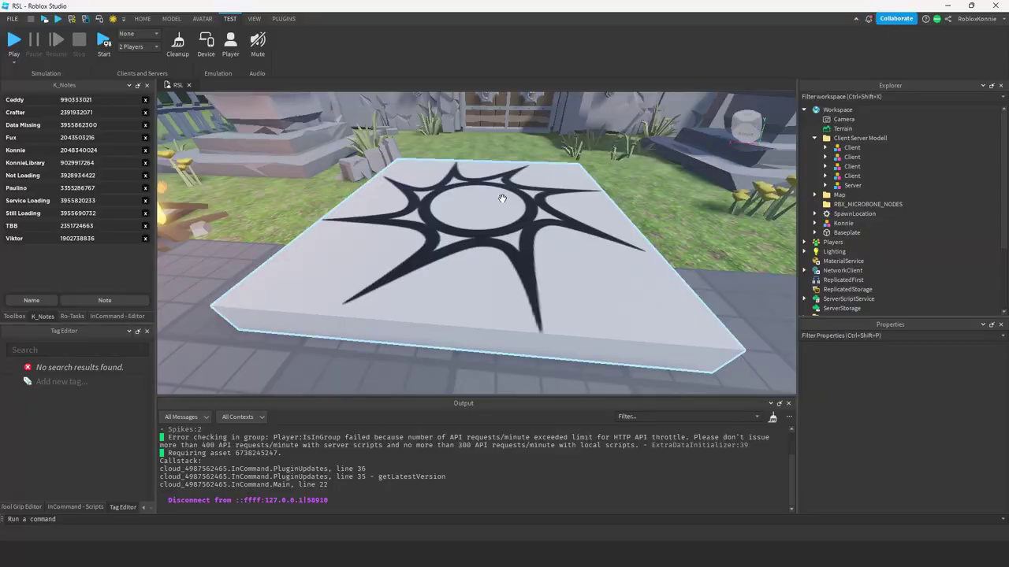
{"action": "right_click_drag", "start_coordinate": [473, 205], "coordinate": [505, 204]}
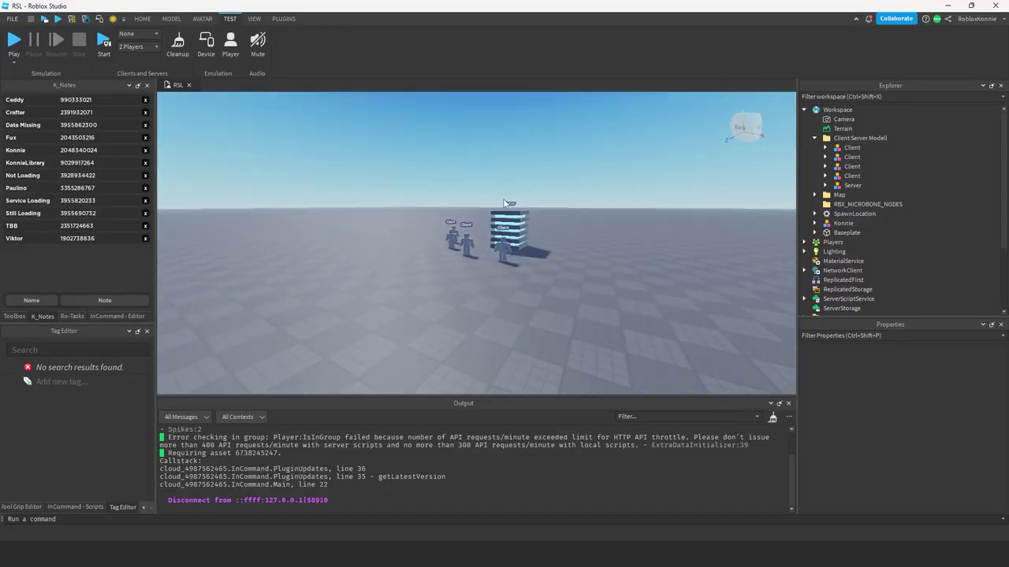
{"action": "right_click_drag", "start_coordinate": [502, 199], "coordinate": [502, 194]}
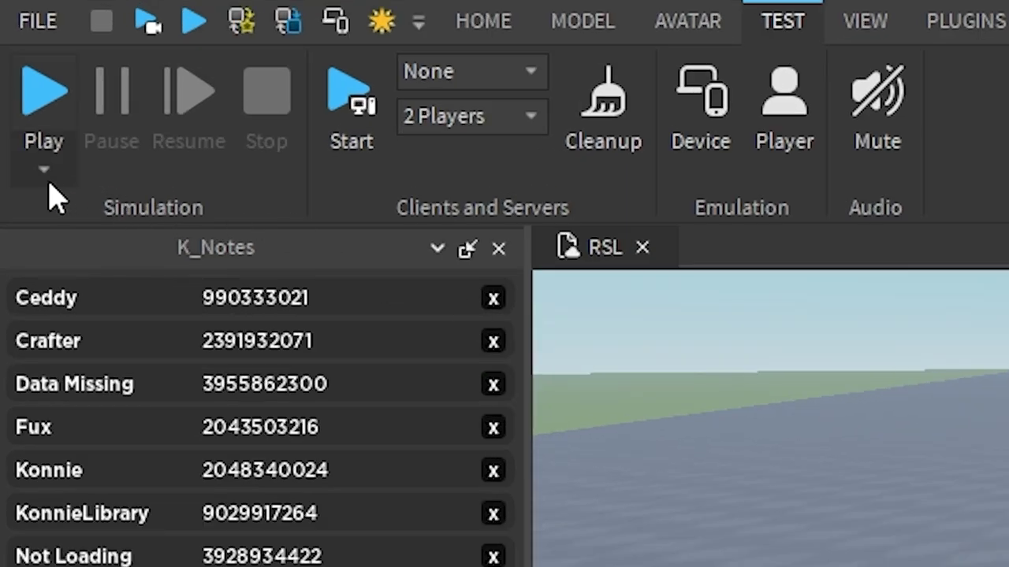
Step: Start a Play Here playtest beside the Client figures and jump the character onto the Server model
{"action": "left_click", "coordinate": [45, 170]}
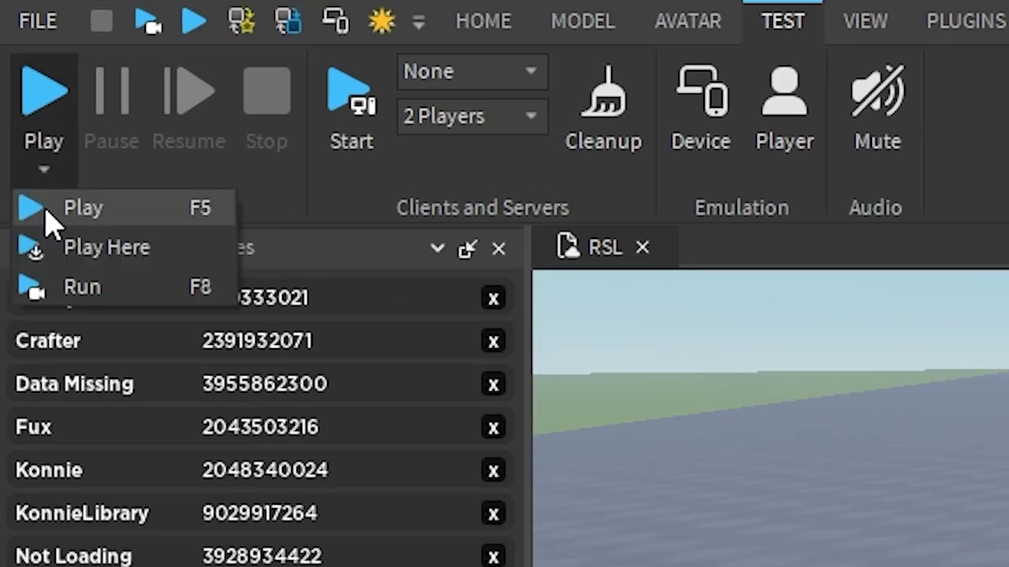
{"action": "left_click", "coordinate": [63, 247]}
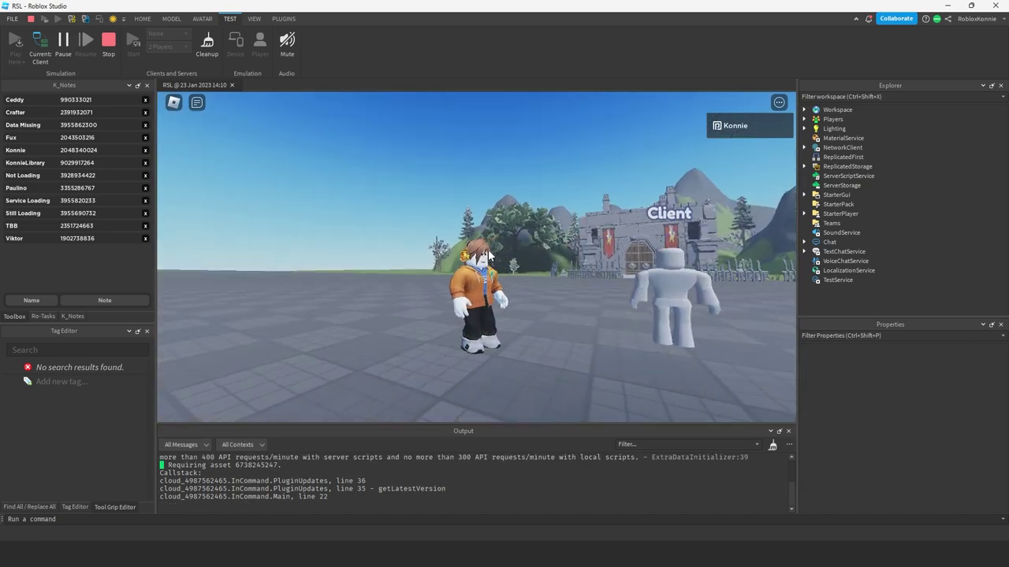
{"action": "key", "text": "w"}
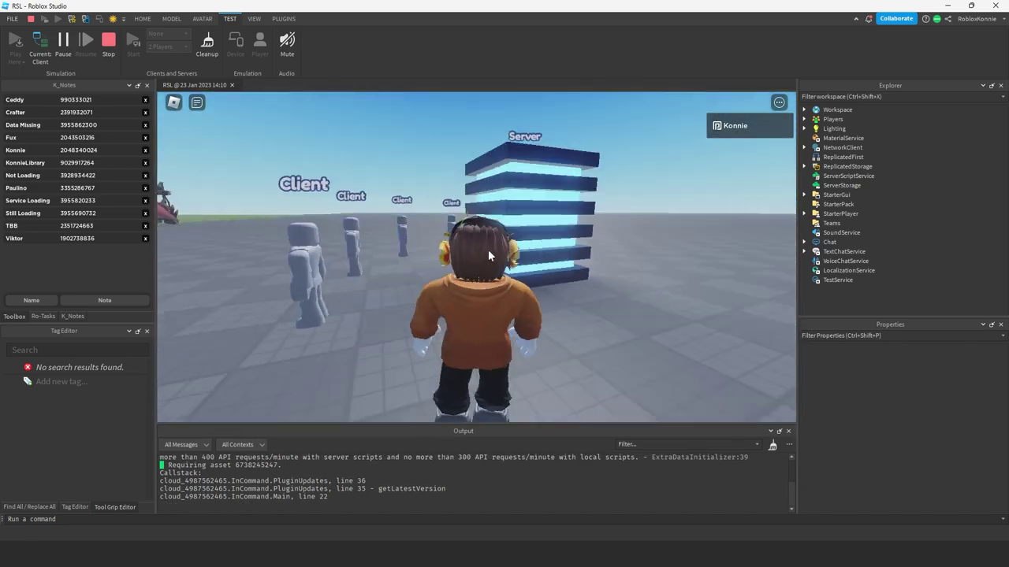
{"action": "key", "text": "w"}
{"action": "key", "text": "space"}
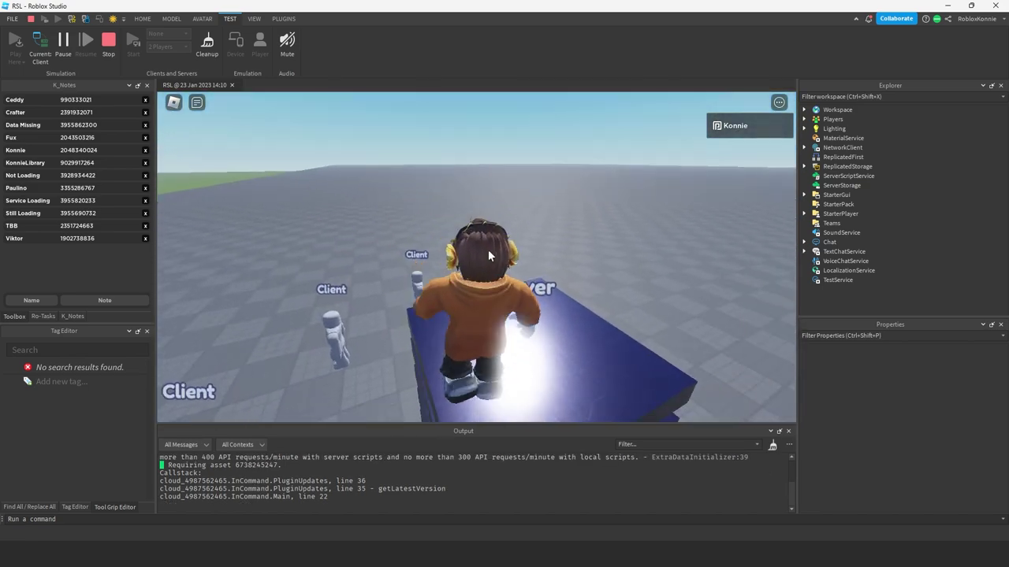
Step: Move the character from the Server model down among the Client figures and stop the playtest
{"action": "key", "text": "w"}
{"action": "right_click_drag", "start_coordinate": [489, 255], "coordinate": [489, 255]}
{"action": "right_click_drag", "start_coordinate": [494, 213], "coordinate": [494, 214]}
{"action": "key", "text": "w"}
{"action": "key", "text": "space"}
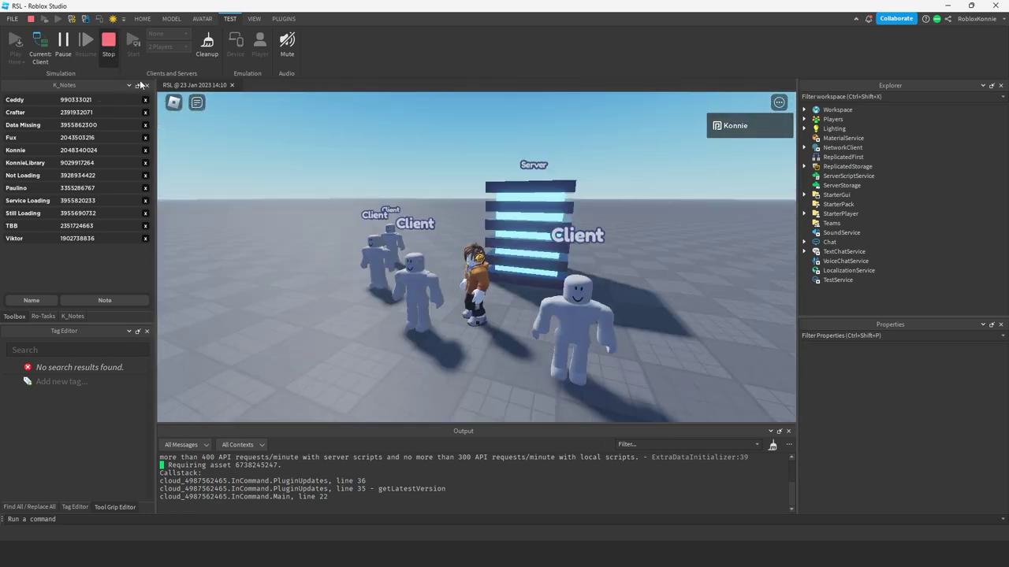
{"action": "key", "text": "shift+F5"}
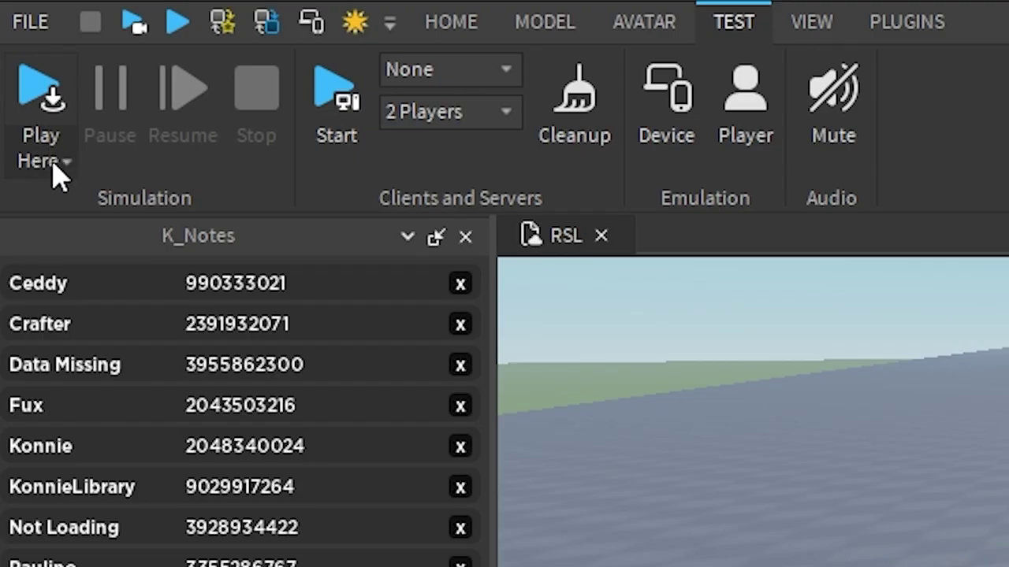
Step: Start a Run simulation without a player character near the Server model
{"action": "left_click", "coordinate": [54, 166]}
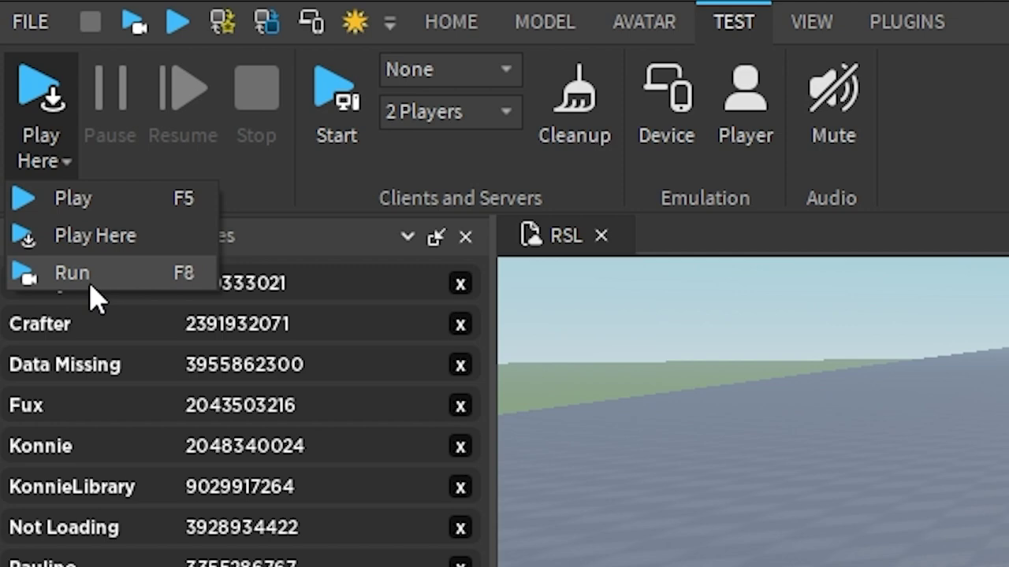
{"action": "left_click", "coordinate": [89, 286]}
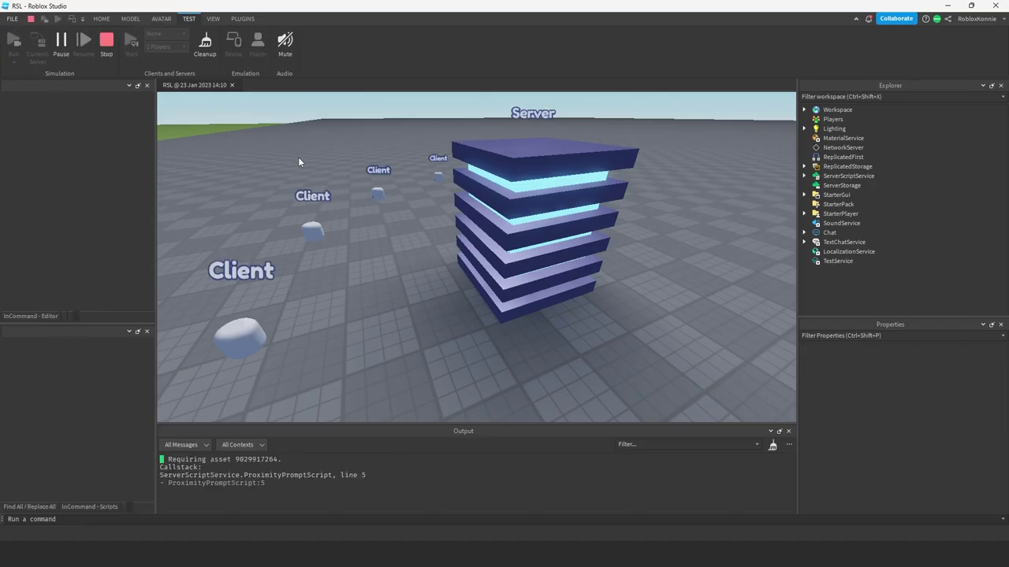
{"action": "key", "text": "s"}
{"action": "right_click_drag", "start_coordinate": [335, 160], "coordinate": [337, 170]}
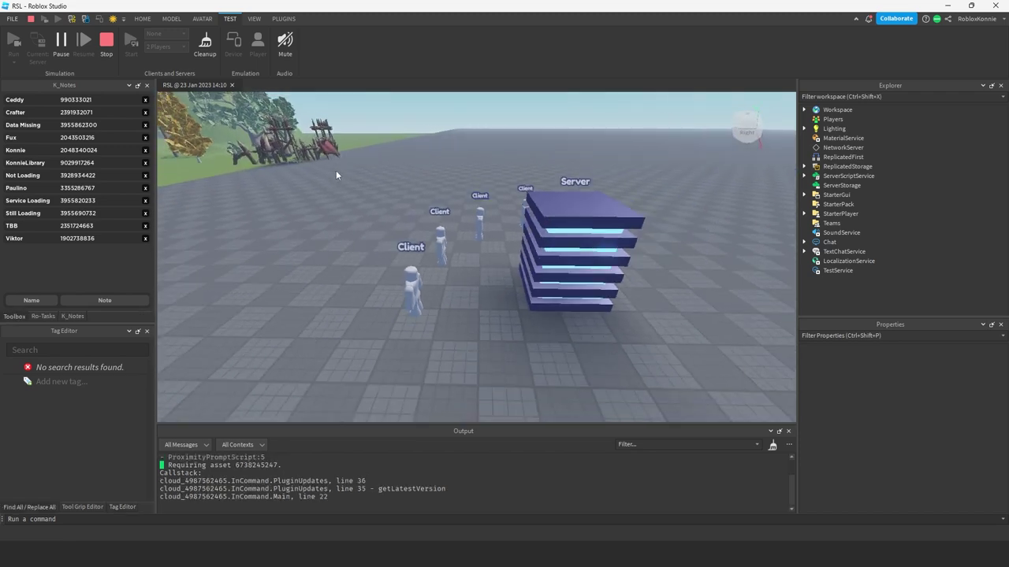
Step: Examine the Client figures, the Server model and the castle front in the running simulation
{"action": "right_click_drag", "start_coordinate": [405, 182], "coordinate": [405, 186]}
{"action": "key", "text": "a"}
{"action": "key", "text": "w"}
{"action": "right_click_drag", "start_coordinate": [427, 250], "coordinate": [425, 245]}
{"action": "key", "text": "a"}
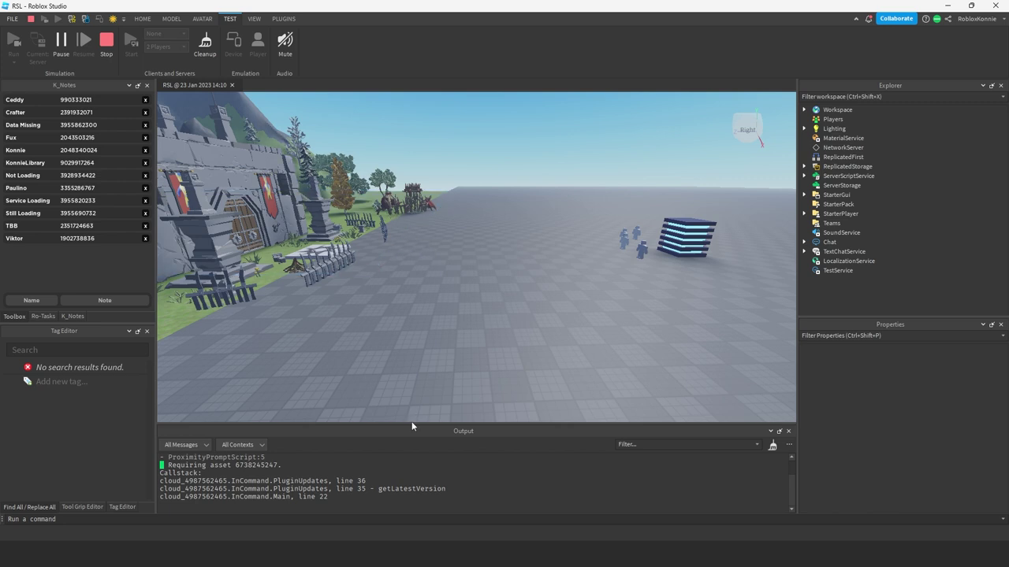
{"action": "right_click_drag", "start_coordinate": [414, 362], "coordinate": [416, 361]}
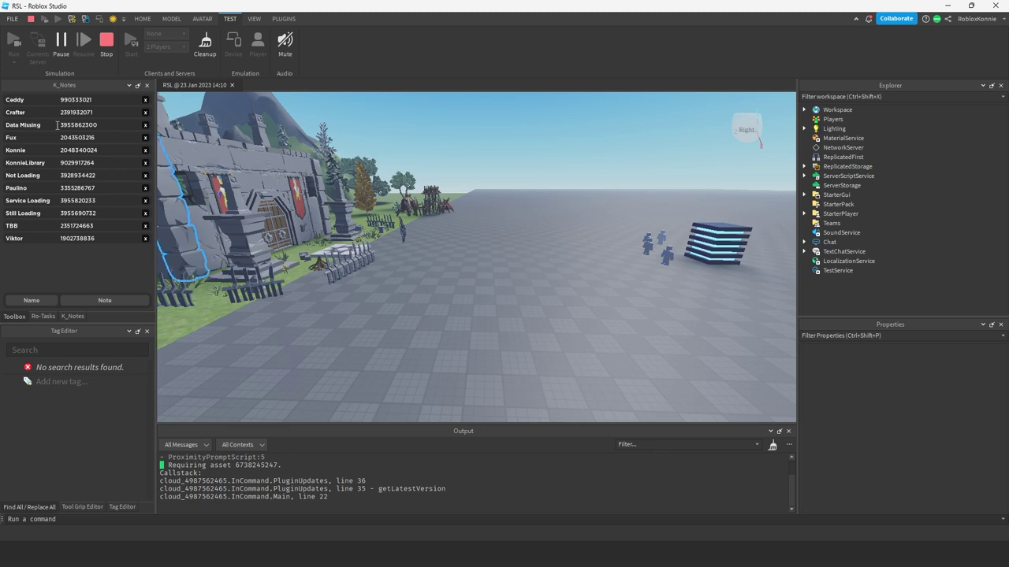
{"action": "key", "text": "w"}
{"action": "right_click_drag", "start_coordinate": [484, 315], "coordinate": [483, 316]}
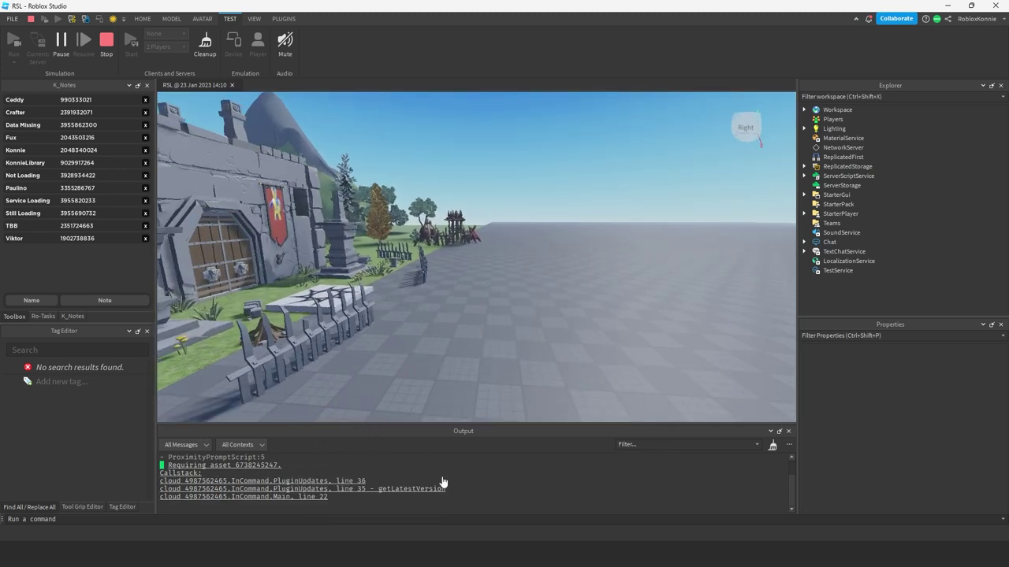
Step: Open ProximityPromptScript at line 5 from its Output message, inspect the KonnieLibrary require line, and close the script
{"action": "scroll", "coordinate": [284, 487], "scroll_direction": "up", "scroll_amount": 1}
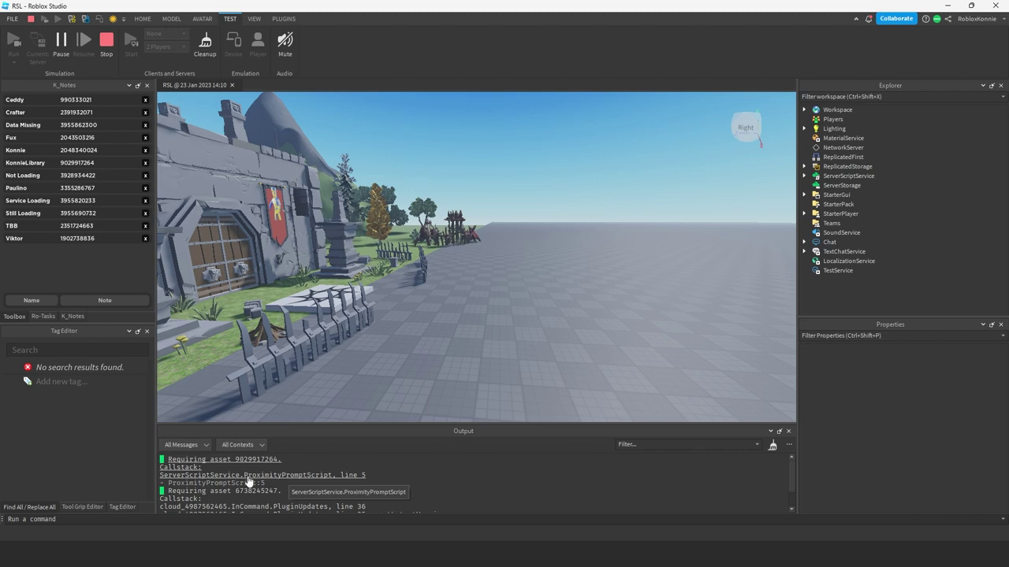
{"action": "left_click", "coordinate": [247, 476]}
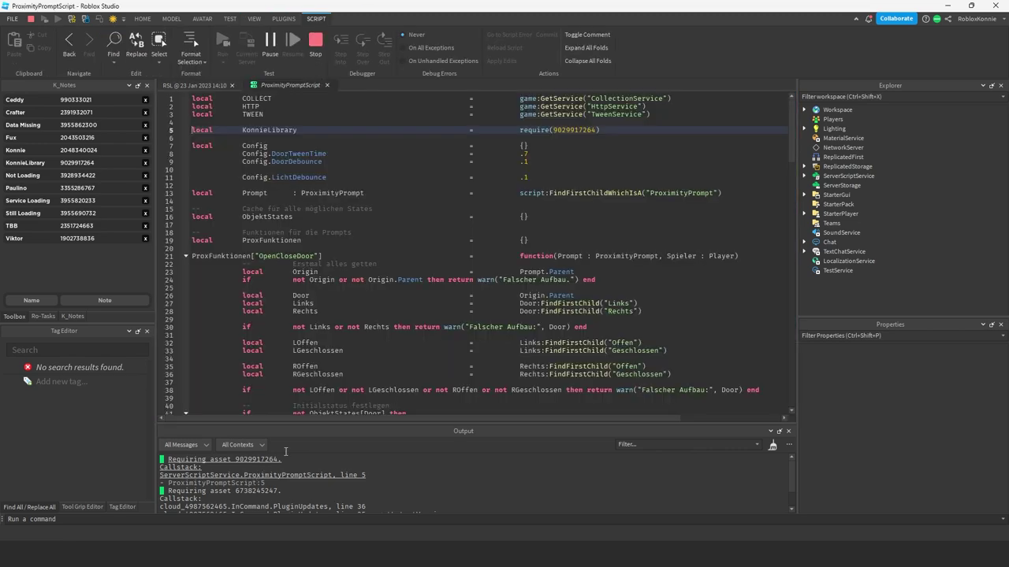
{"action": "left_click", "coordinate": [602, 137]}
{"action": "left_click", "coordinate": [604, 131]}
{"action": "left_click", "coordinate": [323, 85]}
Step: Enlarge the Output area and stop the Run simulation
{"action": "left_click_drag", "start_coordinate": [416, 424], "coordinate": [414, 388]}
{"action": "right_click_drag", "start_coordinate": [423, 282], "coordinate": [419, 282]}
{"action": "key", "text": "w"}
{"action": "key", "text": "w"}
{"action": "key", "text": "w"}
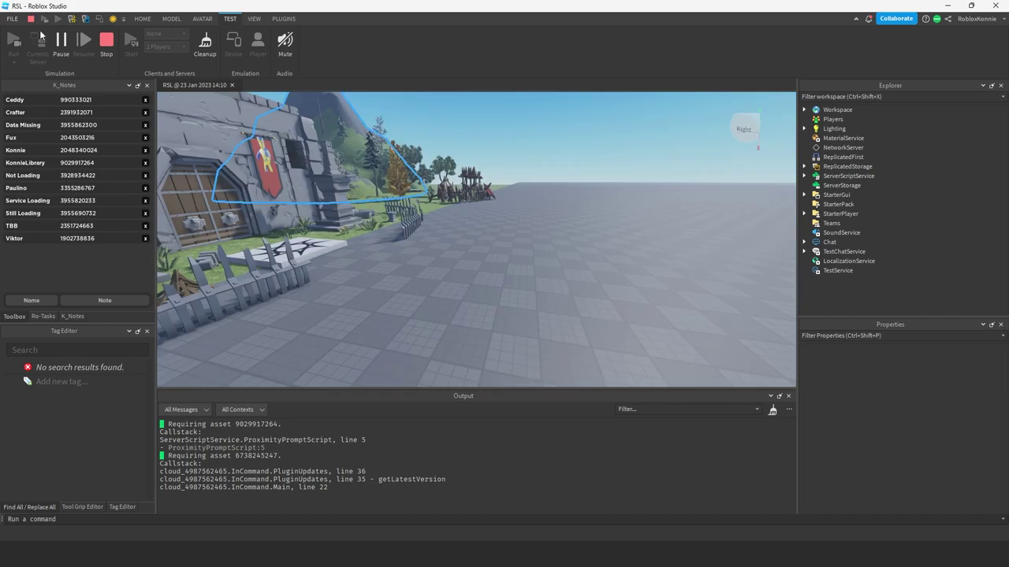
{"action": "right_click_drag", "start_coordinate": [428, 138], "coordinate": [427, 138]}
{"action": "key", "text": "s"}
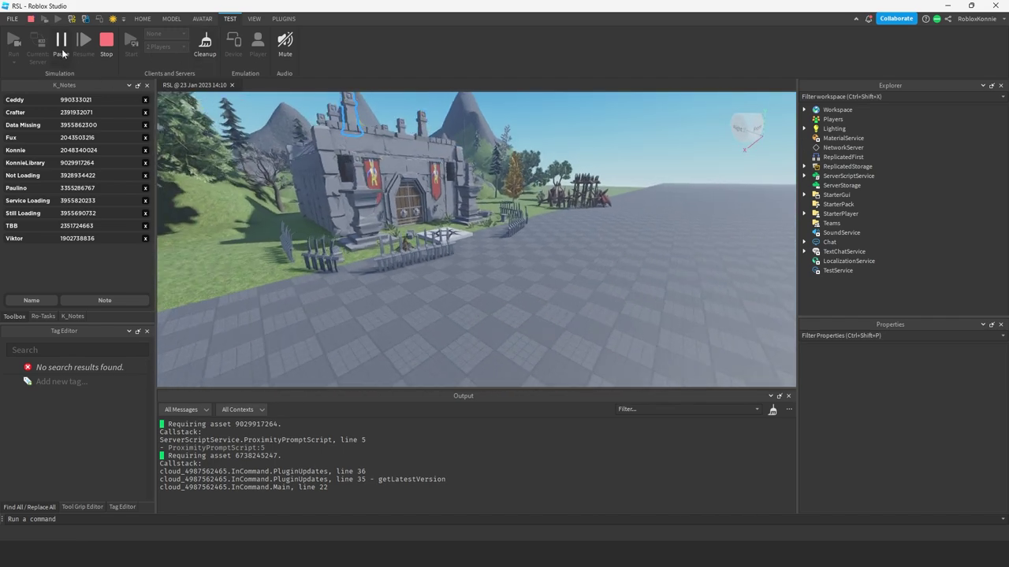
{"action": "left_click", "coordinate": [110, 49]}
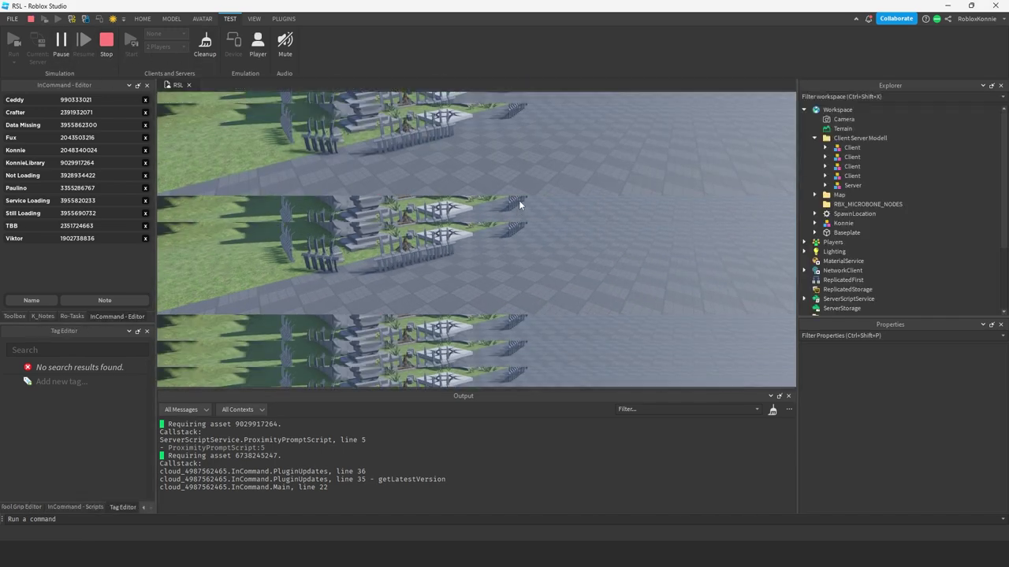
{"action": "right_click_drag", "start_coordinate": [453, 146], "coordinate": [457, 155]}
{"action": "scroll", "coordinate": [457, 155], "scroll_direction": "down", "scroll_amount": 5}
{"action": "key", "text": "w"}
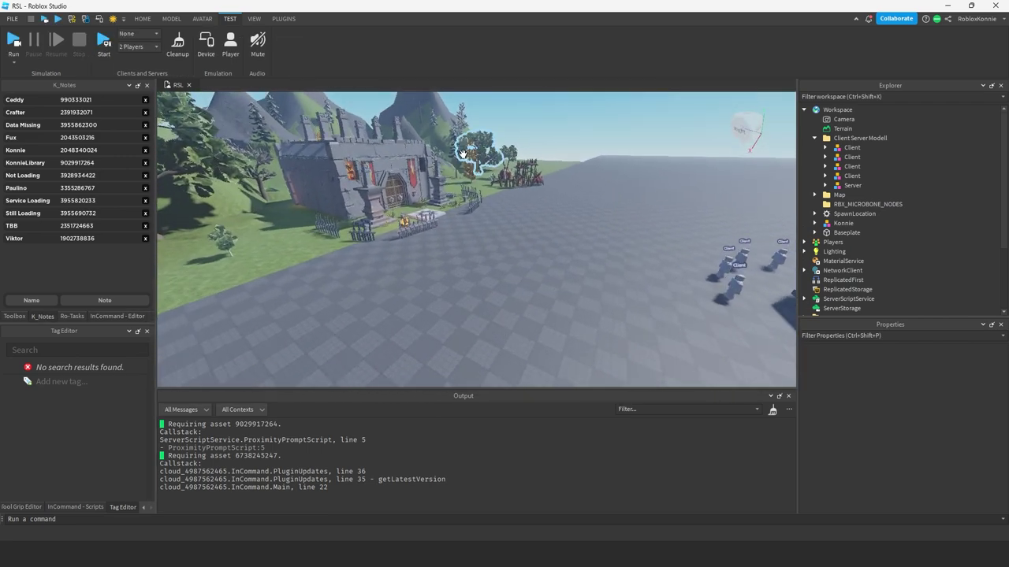
{"action": "right_click_drag", "start_coordinate": [468, 154], "coordinate": [466, 161]}
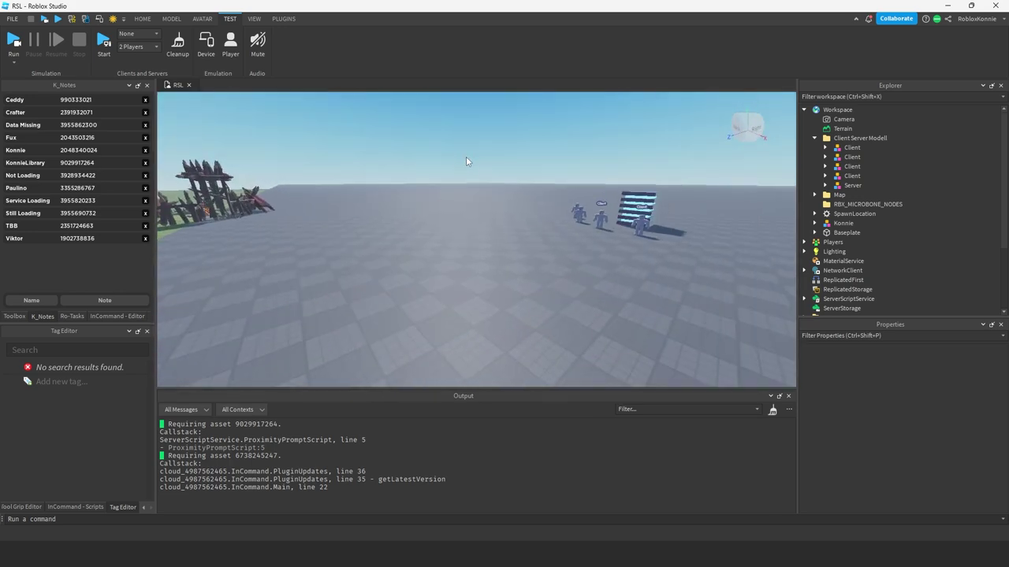
{"action": "right_click_drag", "start_coordinate": [466, 160], "coordinate": [514, 235]}
{"action": "scroll", "coordinate": [515, 235], "scroll_direction": "down", "scroll_amount": 3}
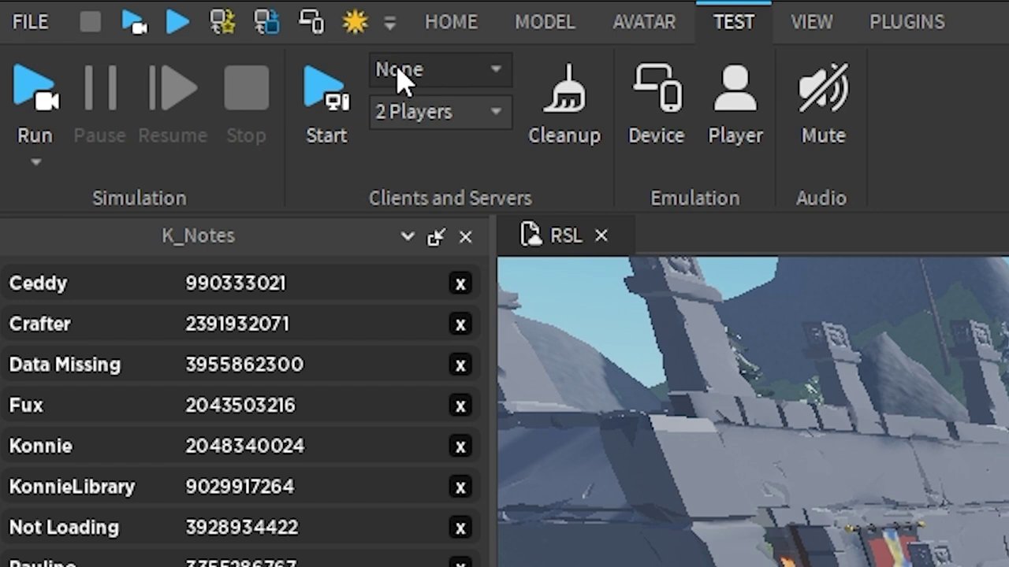
Step: Set the Clients and Servers test to Local Server with 2 Players
{"action": "left_click", "coordinate": [402, 79]}
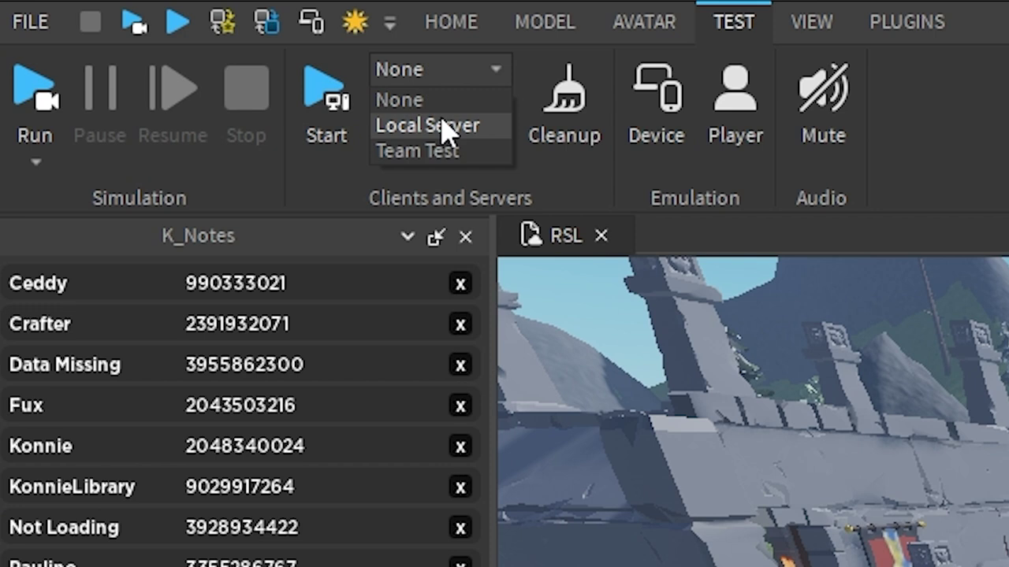
{"action": "left_click", "coordinate": [441, 125]}
{"action": "left_click", "coordinate": [425, 73]}
{"action": "left_click", "coordinate": [428, 82]}
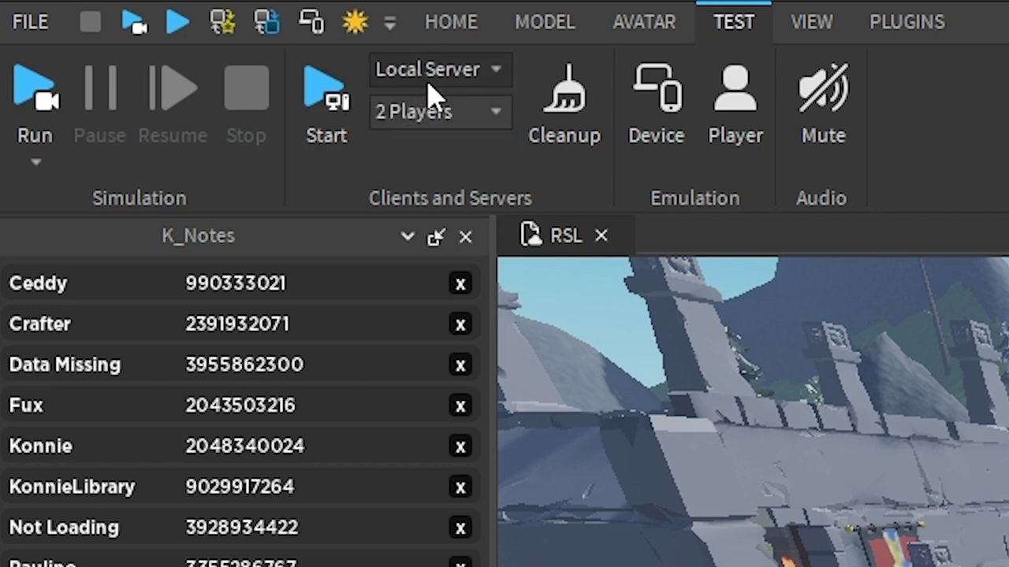
{"action": "left_click", "coordinate": [420, 124]}
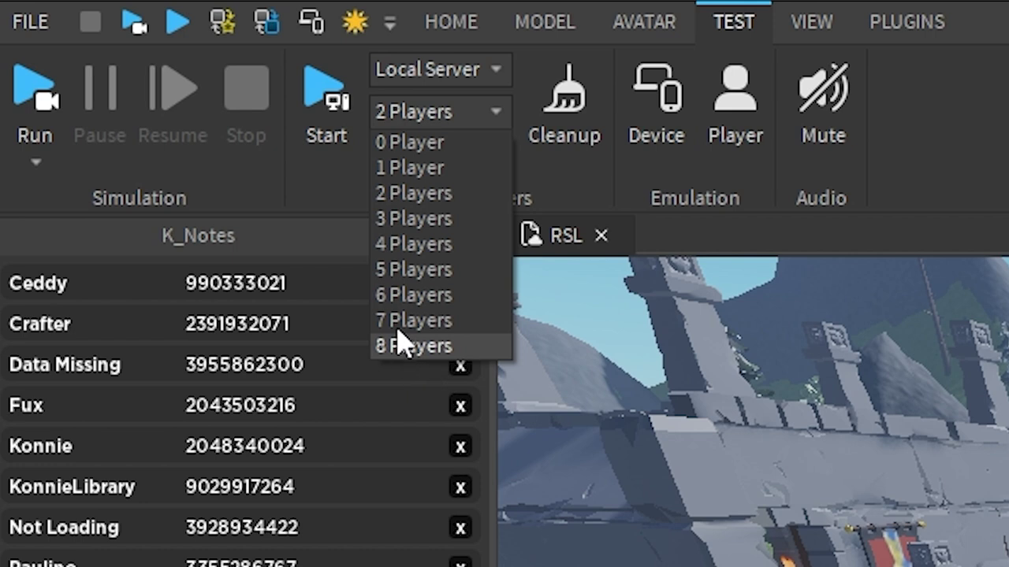
{"action": "left_click", "coordinate": [409, 197]}
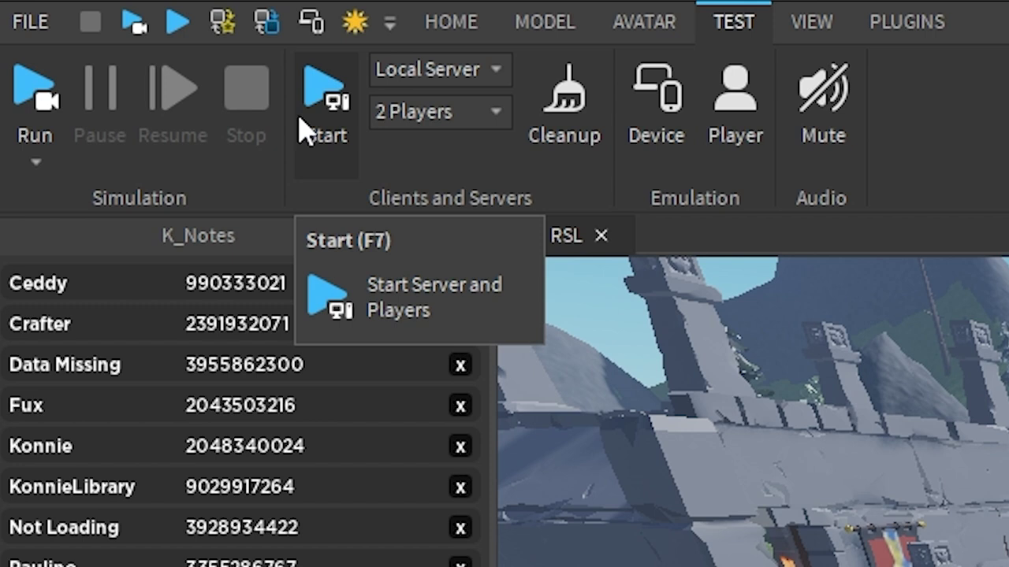
Step: Start the Local Server test with 2 players, view the Server window and bring the Player1 client window into view
{"action": "left_click", "coordinate": [304, 132]}
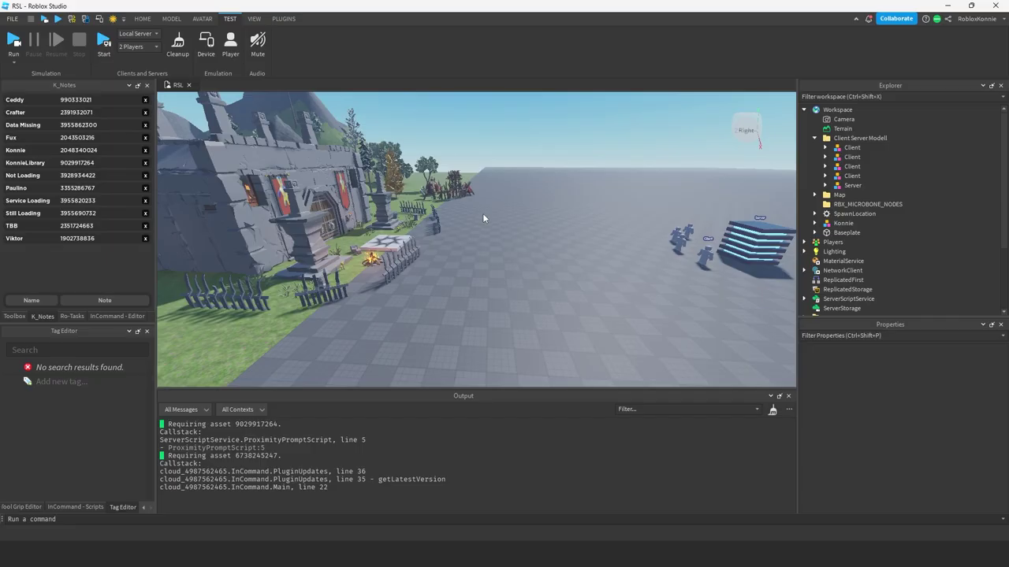
{"action": "right_click_drag", "start_coordinate": [482, 213], "coordinate": [480, 212]}
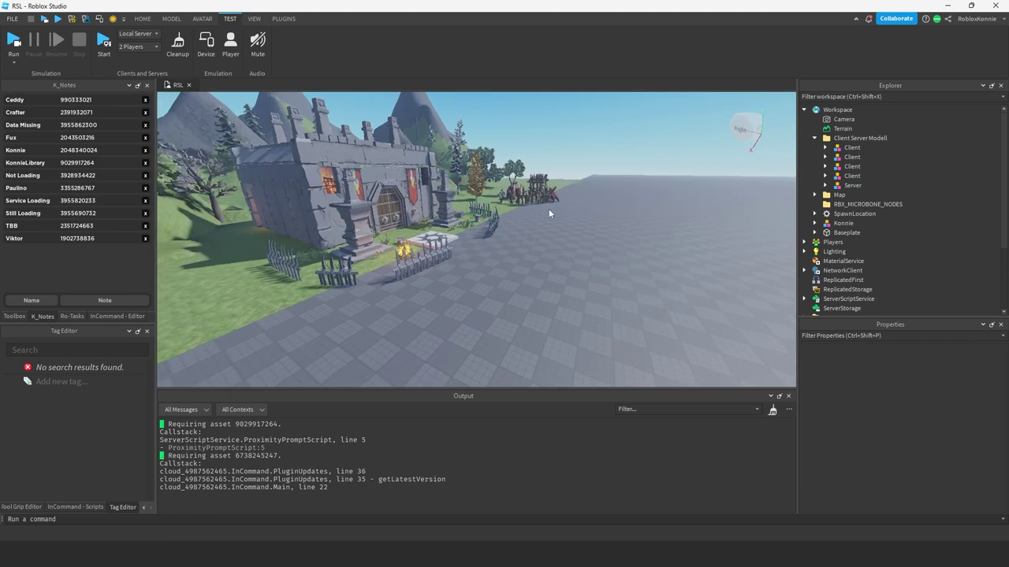
{"action": "left_click", "coordinate": [103, 49]}
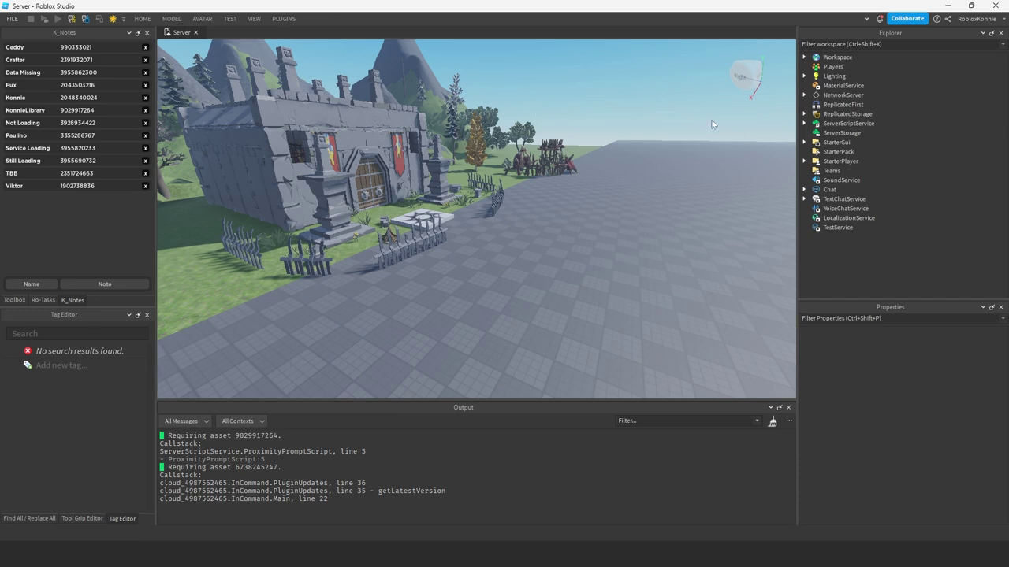
{"action": "scroll", "coordinate": [675, 105], "scroll_direction": "up", "scroll_amount": 2}
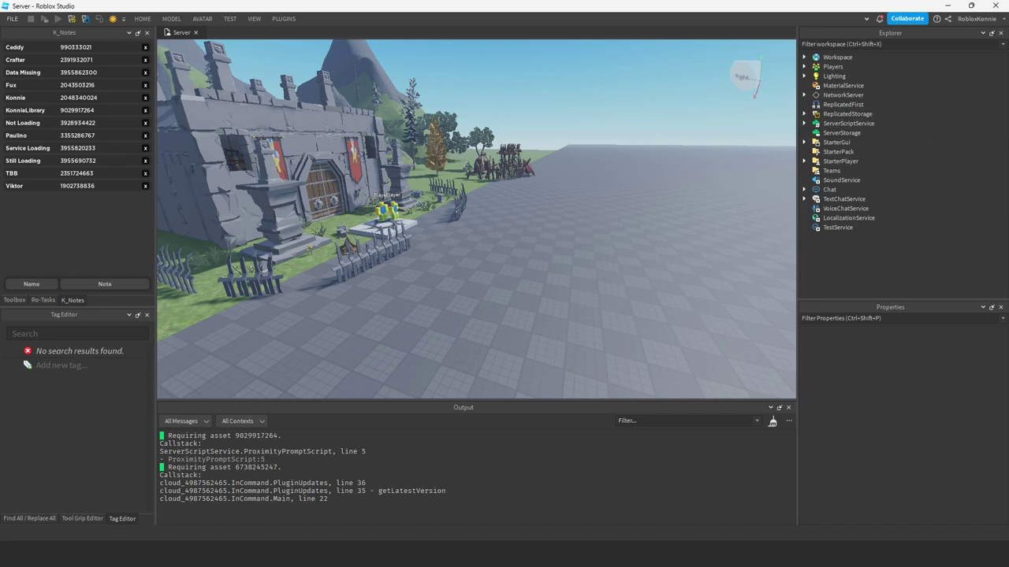
{"action": "left_click_drag", "start_coordinate": [1008, 91], "coordinate": [799, 97]}
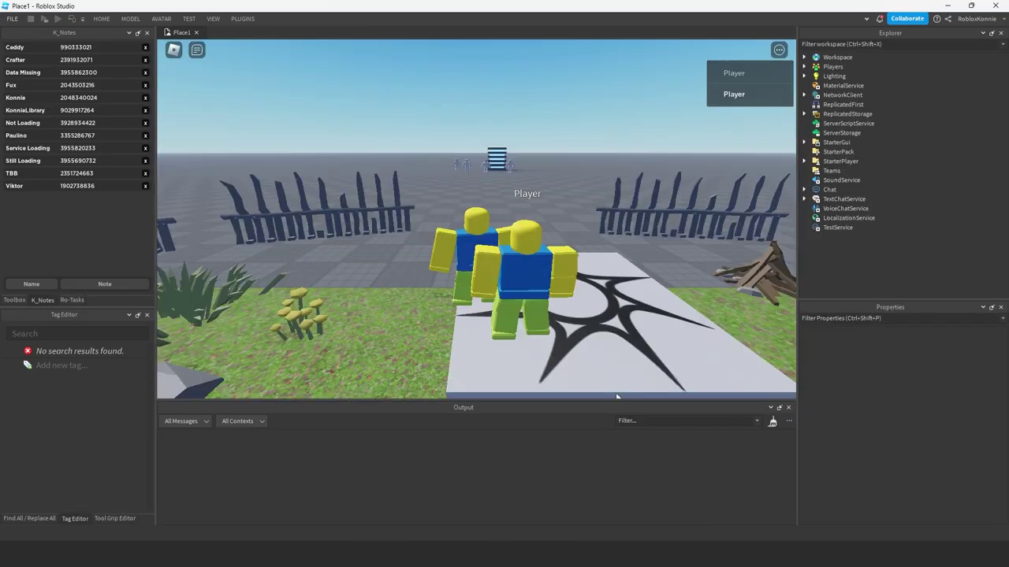
Step: Walk the Player1 character off the spawn platform and reset the character
{"action": "key", "text": "w"}
{"action": "right_click_drag", "start_coordinate": [583, 244], "coordinate": [582, 244]}
{"action": "key", "text": "s"}
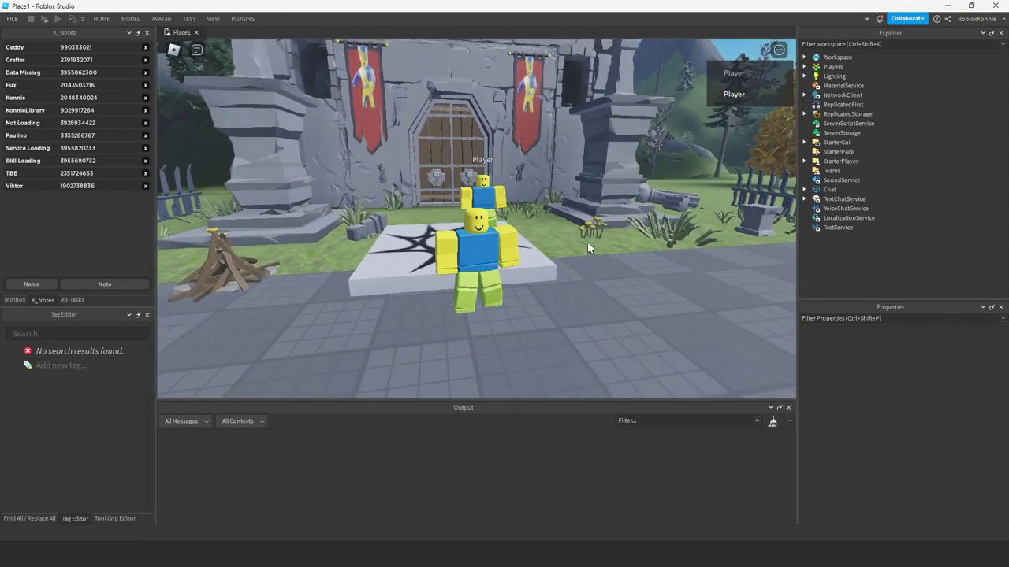
{"action": "key", "text": "Escape"}
{"action": "key", "text": "r"}
{"action": "key", "text": "Return"}
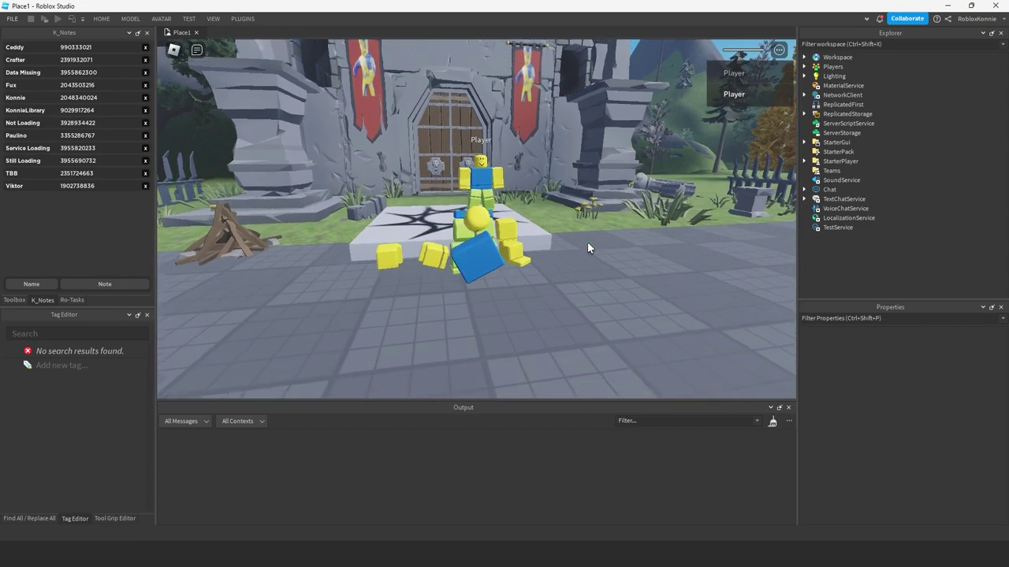
{"action": "right_click_drag", "start_coordinate": [626, 238], "coordinate": [627, 239]}
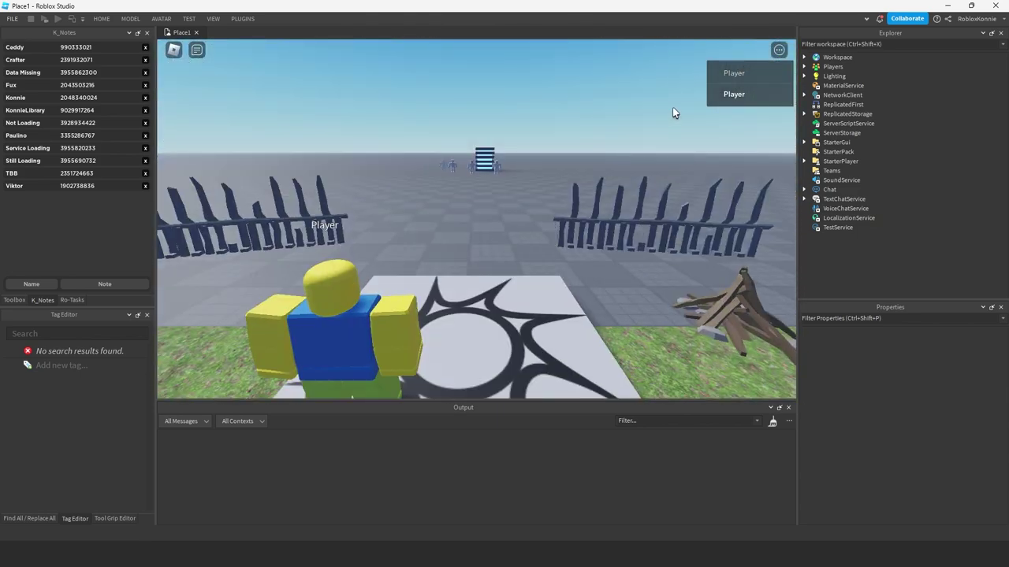
Step: Inspect the player list entries for Player1 and Player2, hide the list and view the Player1 avatar from the front
{"action": "left_click", "coordinate": [730, 96]}
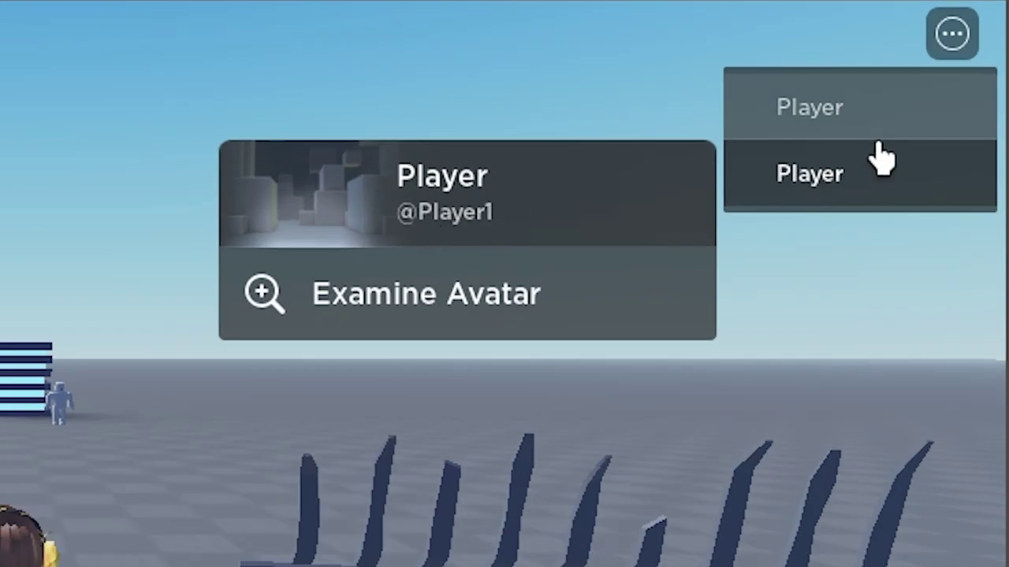
{"action": "left_click", "coordinate": [861, 128]}
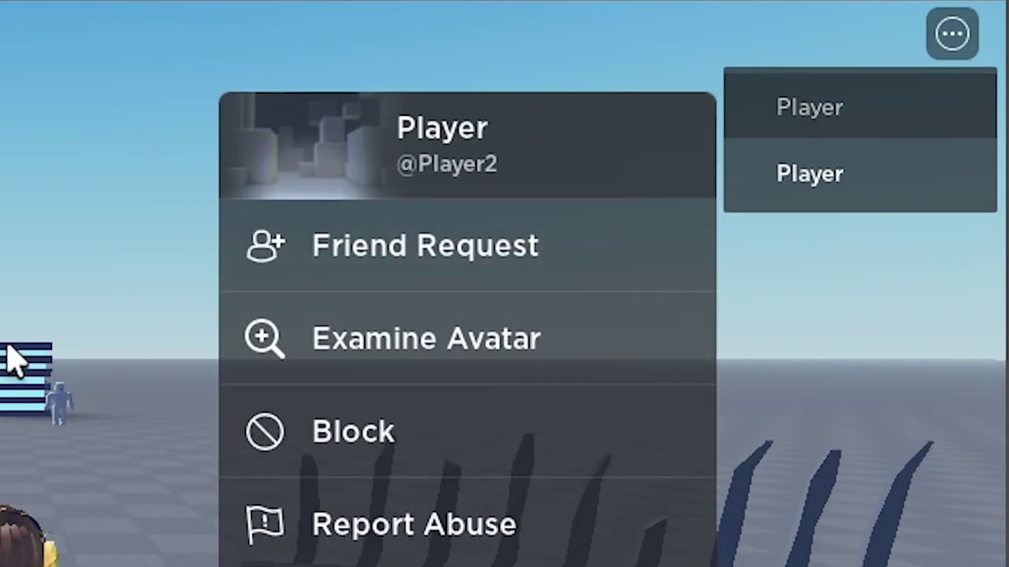
{"action": "key", "text": "Tab"}
{"action": "right_click_drag", "start_coordinate": [118, 557], "coordinate": [23, 560]}
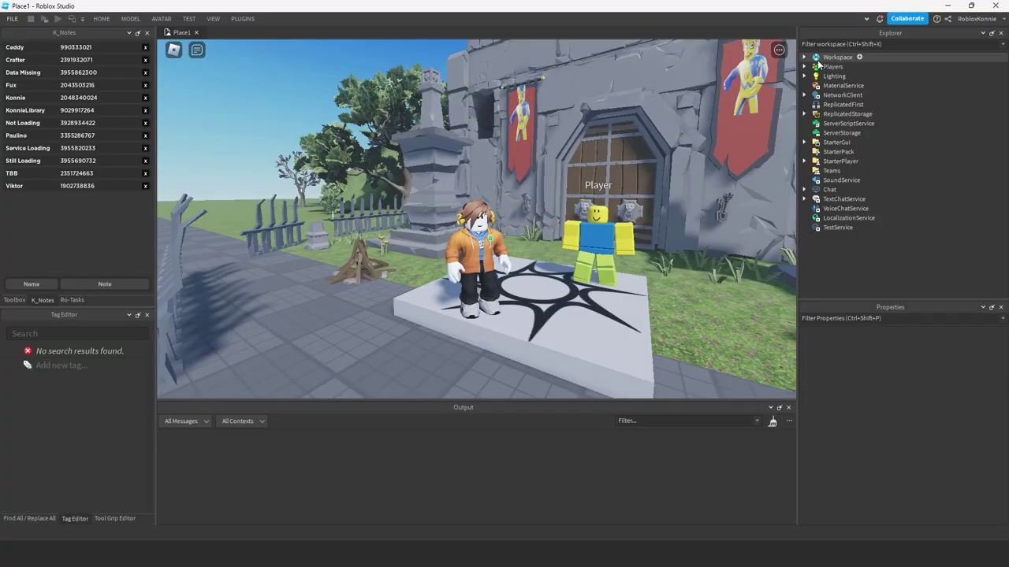
Step: Select Player1 under Players in the Explorer to inspect its UserId and CharacterAppearanceId, and view its avatar up close
{"action": "left_click", "coordinate": [804, 67]}
{"action": "left_click", "coordinate": [836, 75]}
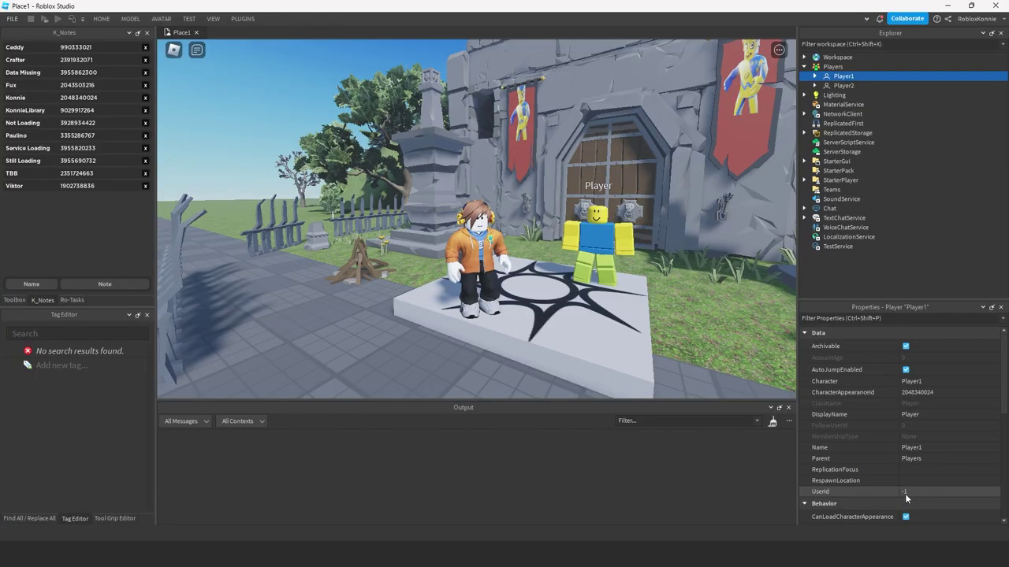
{"action": "right_click_drag", "start_coordinate": [498, 257], "coordinate": [492, 256]}
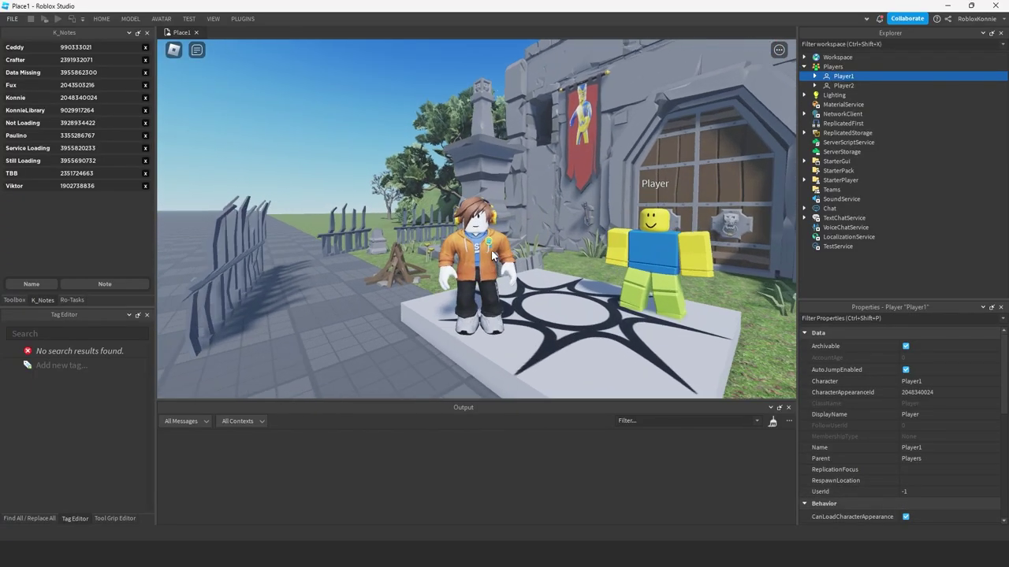
{"action": "scroll", "coordinate": [574, 257], "scroll_direction": "up", "scroll_amount": 3}
{"action": "scroll", "coordinate": [574, 257], "scroll_direction": "up", "scroll_amount": 1}
{"action": "right_click_drag", "start_coordinate": [575, 257], "coordinate": [574, 257]}
{"action": "scroll", "coordinate": [575, 258], "scroll_direction": "down", "scroll_amount": 3}
Step: Walk the Player1 character around the spawn platform and the second player, and make it jump
{"action": "key", "text": "d"}
{"action": "key", "text": "s"}
{"action": "key", "text": "a"}
{"action": "key", "text": "w"}
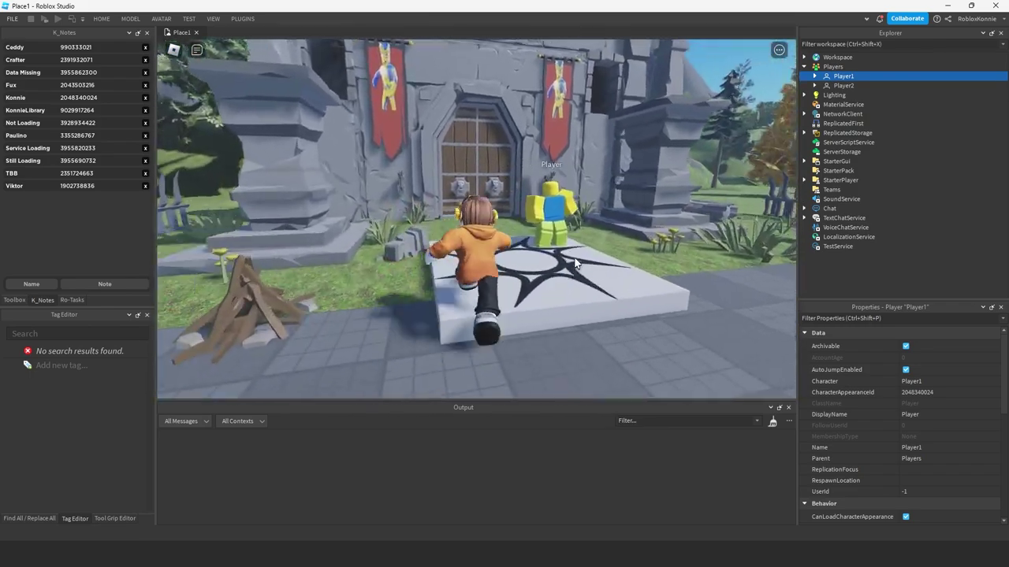
{"action": "key", "text": "s"}
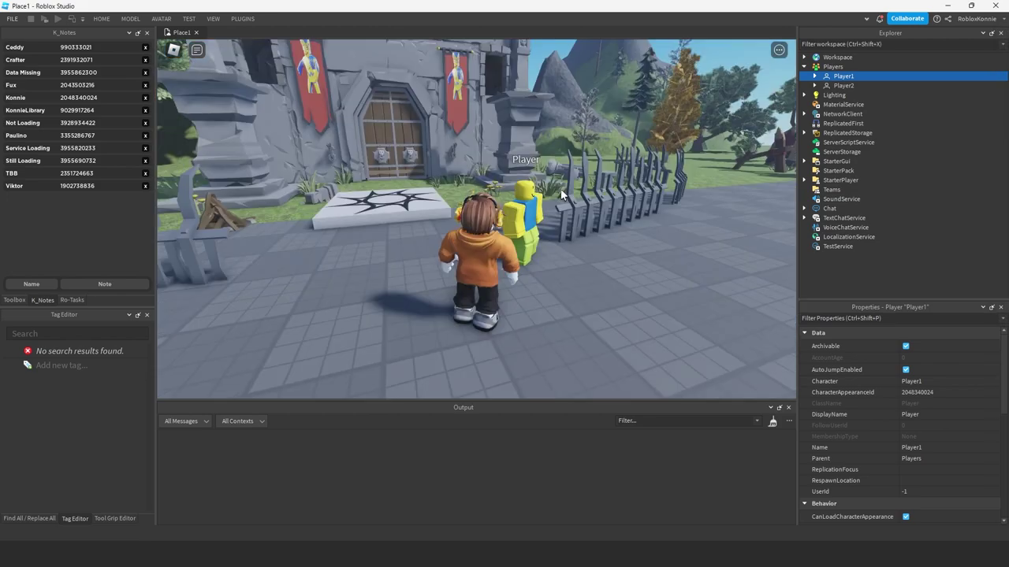
{"action": "key", "text": "w"}
{"action": "key", "text": "space"}
{"action": "right_click_drag", "start_coordinate": [561, 194], "coordinate": [561, 195]}
{"action": "right_click_drag", "start_coordinate": [602, 242], "coordinate": [601, 242]}
{"action": "key", "text": "s"}
Step: Move several castle parts onto the open ground near the characters in the Player1 client only
{"action": "left_click_drag", "start_coordinate": [544, 227], "coordinate": [673, 245]}
{"action": "left_click_drag", "start_coordinate": [319, 152], "coordinate": [561, 224]}
{"action": "left_click_drag", "start_coordinate": [315, 112], "coordinate": [579, 221]}
{"action": "left_click_drag", "start_coordinate": [327, 114], "coordinate": [531, 178]}
{"action": "key", "text": "s"}
{"action": "right_click_drag", "start_coordinate": [531, 178], "coordinate": [531, 178]}
{"action": "key", "text": "w"}
Step: Bring the second player's client window into view and check Player1's character and the castle from there
{"action": "left_click_drag", "start_coordinate": [1007, 75], "coordinate": [544, 1]}
{"action": "right_click_drag", "start_coordinate": [544, 140], "coordinate": [522, 114]}
{"action": "key", "text": "w"}
{"action": "key", "text": "space"}
{"action": "key", "text": "s"}
{"action": "scroll", "coordinate": [544, 139], "scroll_direction": "up", "scroll_amount": 2}
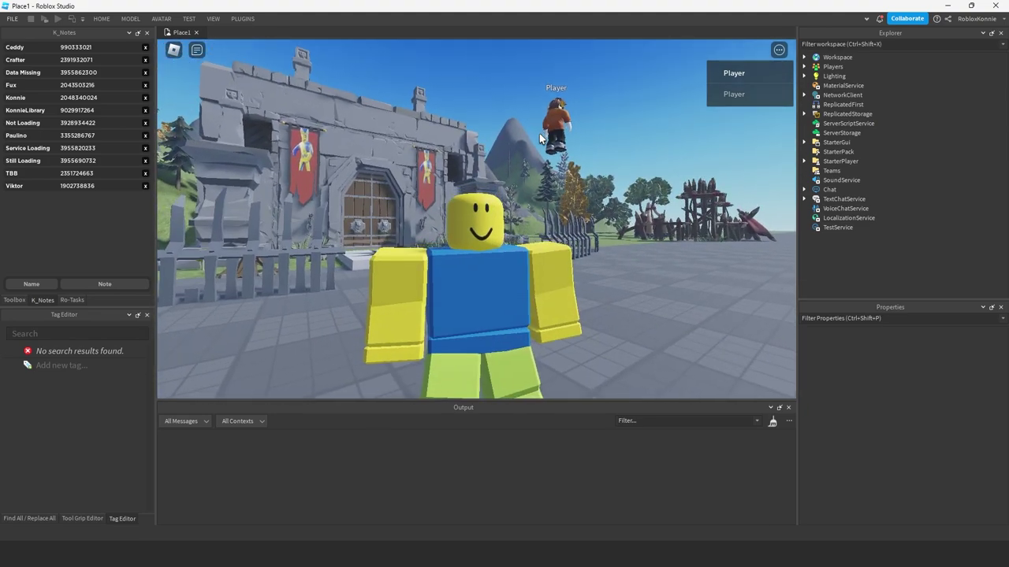
Step: Walk and jump the second player's character near Player1, and return to Player1's window to view the moved wall
{"action": "key", "text": "w"}
{"action": "key", "text": "s"}
{"action": "key", "text": "w"}
{"action": "key", "text": "space"}
{"action": "key", "text": "space"}
{"action": "key", "text": "space"}
{"action": "key", "text": "s"}
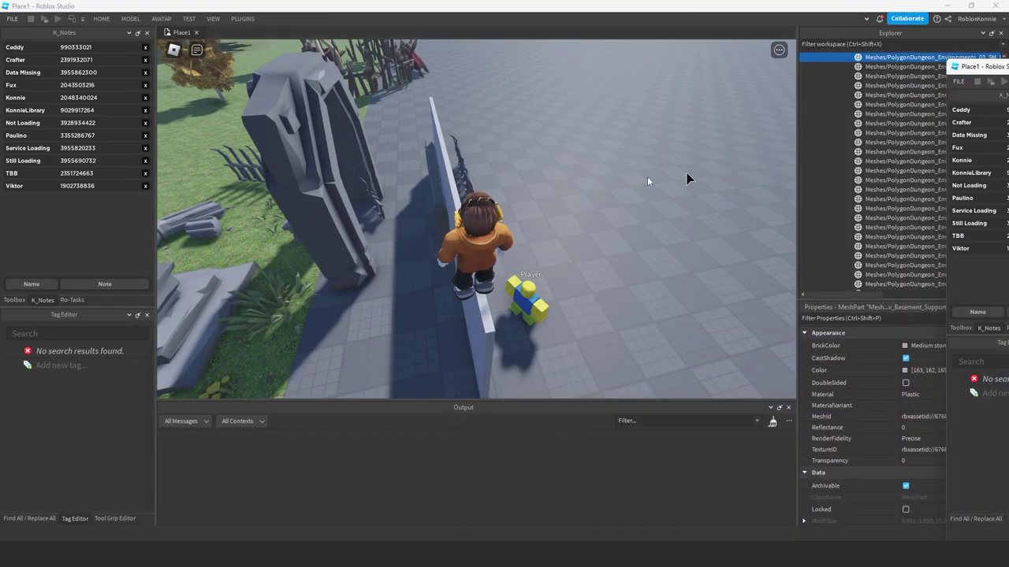
{"action": "right_click_drag", "start_coordinate": [686, 176], "coordinate": [520, 170]}
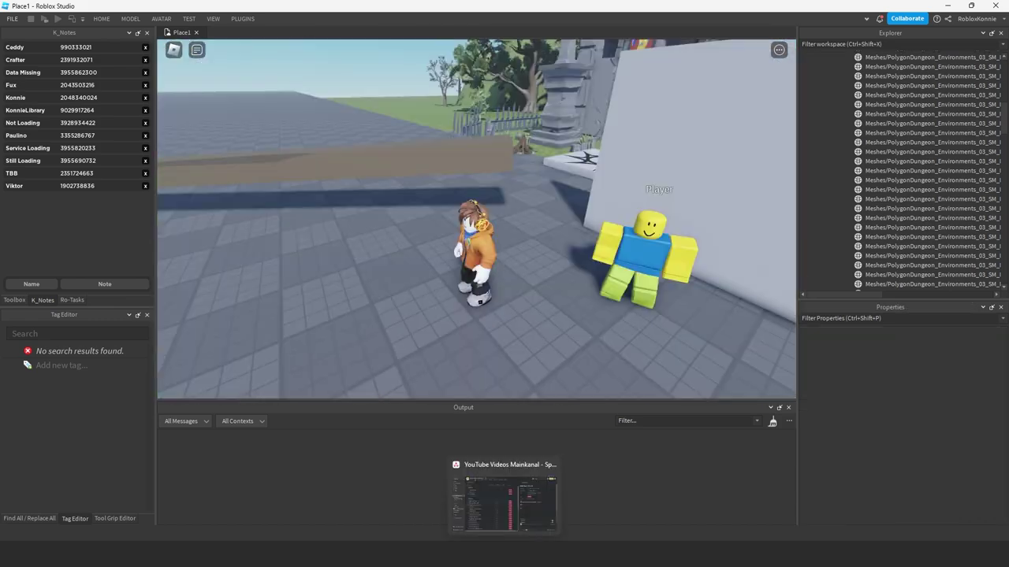
Step: Switch to the Server window and move the SpikeFence mesh beside the players over to the spawn platform
{"action": "mouse_move", "coordinate": [526, 554]}
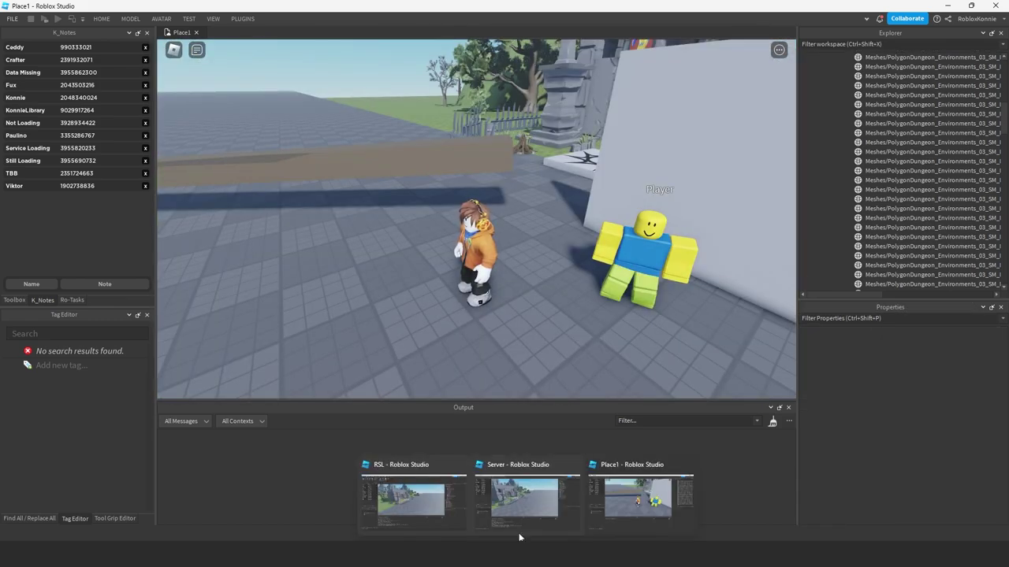
{"action": "left_click", "coordinate": [524, 497]}
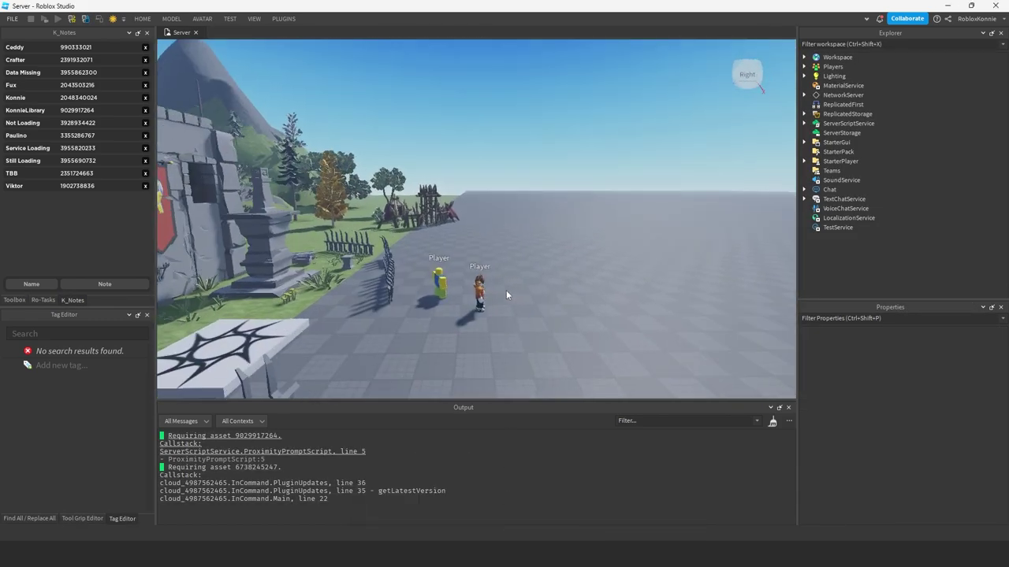
{"action": "right_click_drag", "start_coordinate": [507, 295], "coordinate": [507, 295]}
{"action": "right_click_drag", "start_coordinate": [555, 195], "coordinate": [555, 196]}
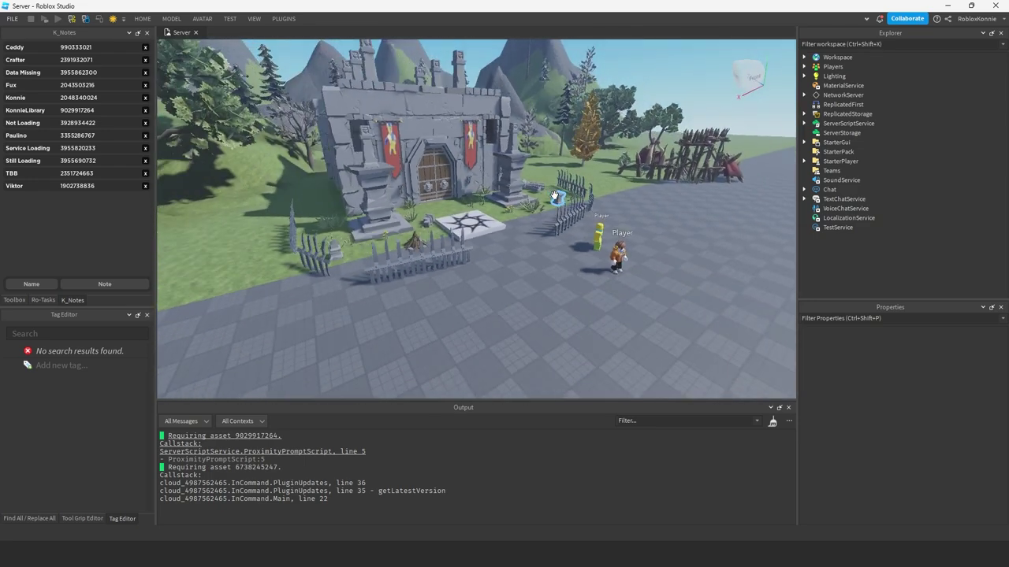
{"action": "key", "text": "w"}
{"action": "key", "text": "d"}
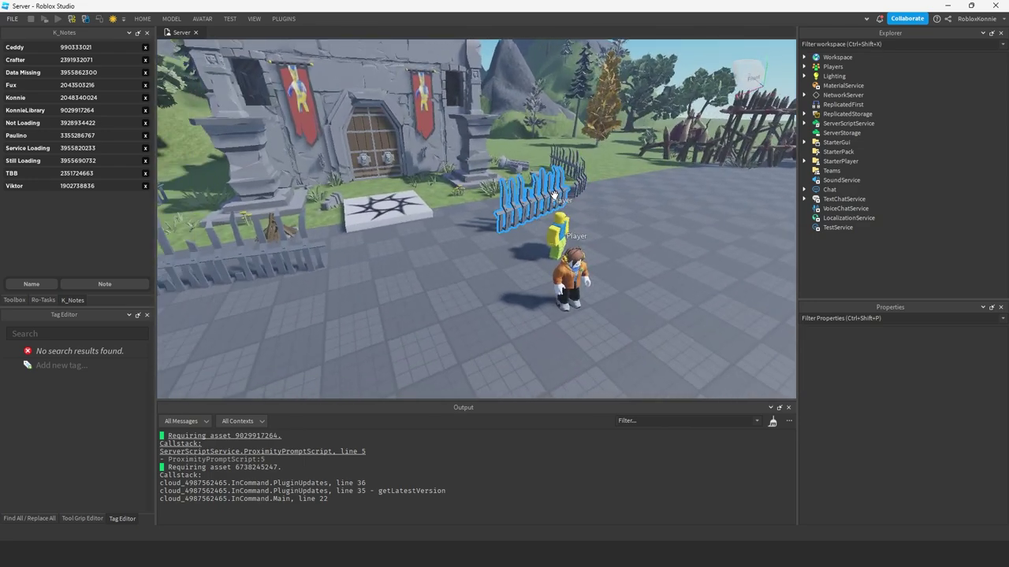
{"action": "left_click", "coordinate": [538, 201]}
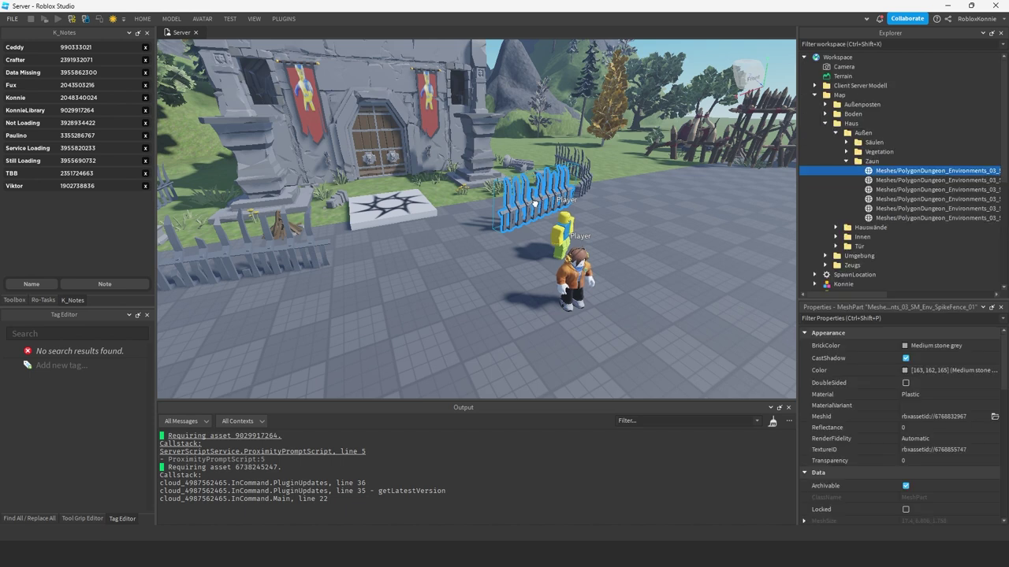
{"action": "left_click_drag", "start_coordinate": [534, 204], "coordinate": [446, 254]}
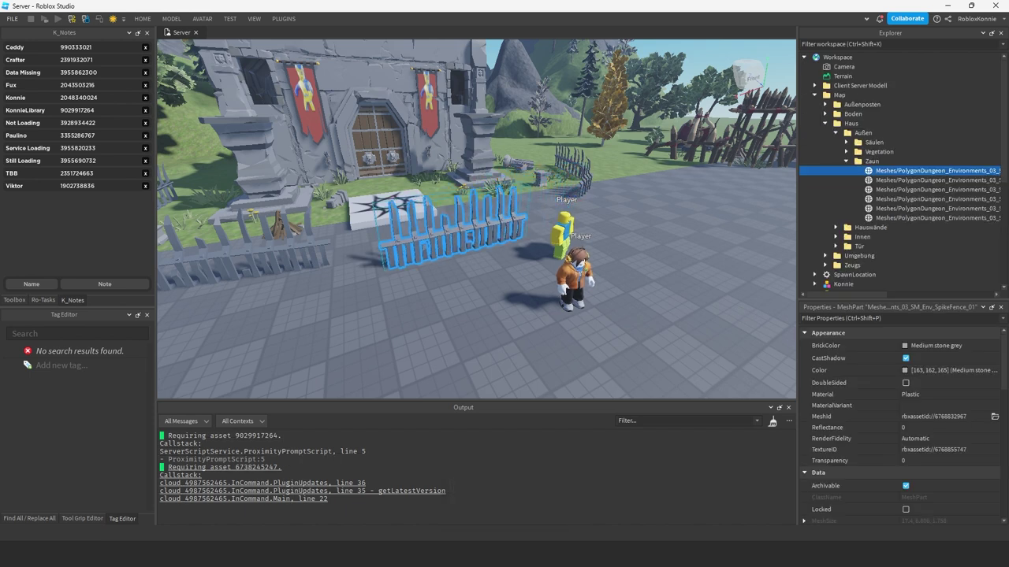
Step: Return to the Player1 client window and examine the area around the fence and the moved castle parts
{"action": "mouse_move", "coordinate": [526, 555]}
{"action": "left_click", "coordinate": [640, 495]}
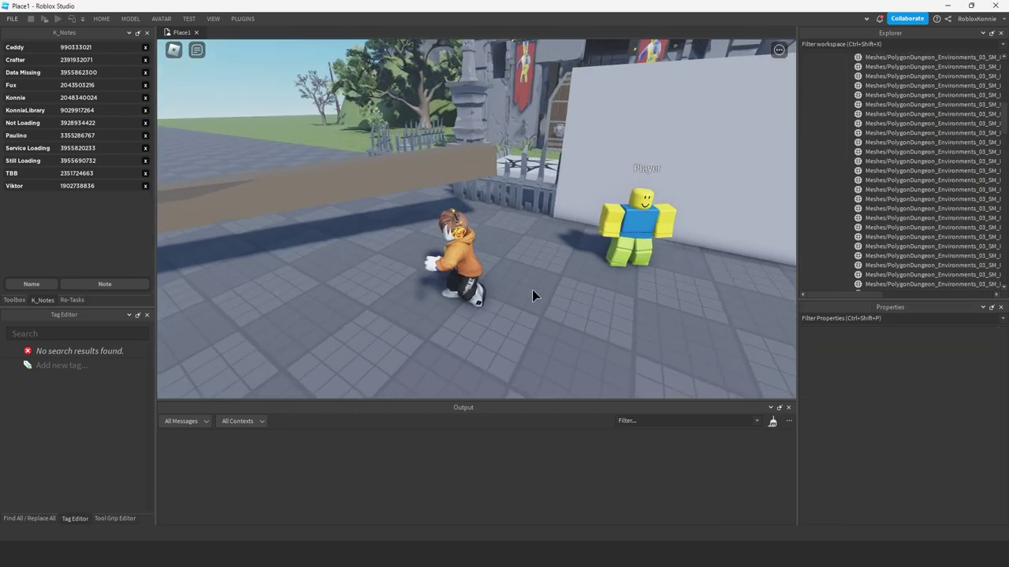
{"action": "right_click_drag", "start_coordinate": [531, 294], "coordinate": [532, 295]}
{"action": "right_click_drag", "start_coordinate": [516, 169], "coordinate": [515, 164]}
{"action": "right_click_drag", "start_coordinate": [420, 204], "coordinate": [420, 205]}
{"action": "key", "text": "s"}
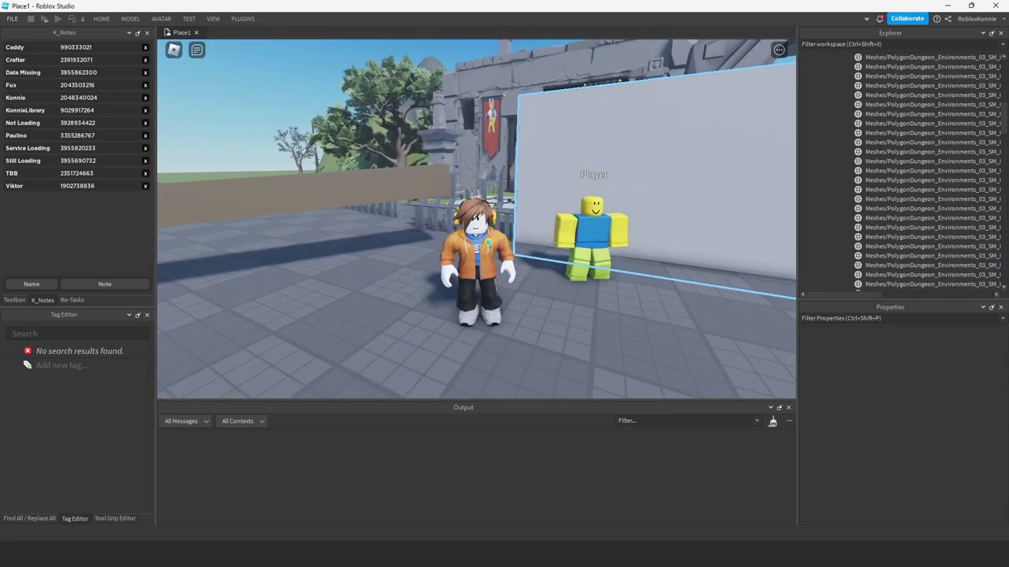
Step: Switch to the second player's client and jump its character onto the fence moved by the server
{"action": "key", "text": "alt+Tab"}
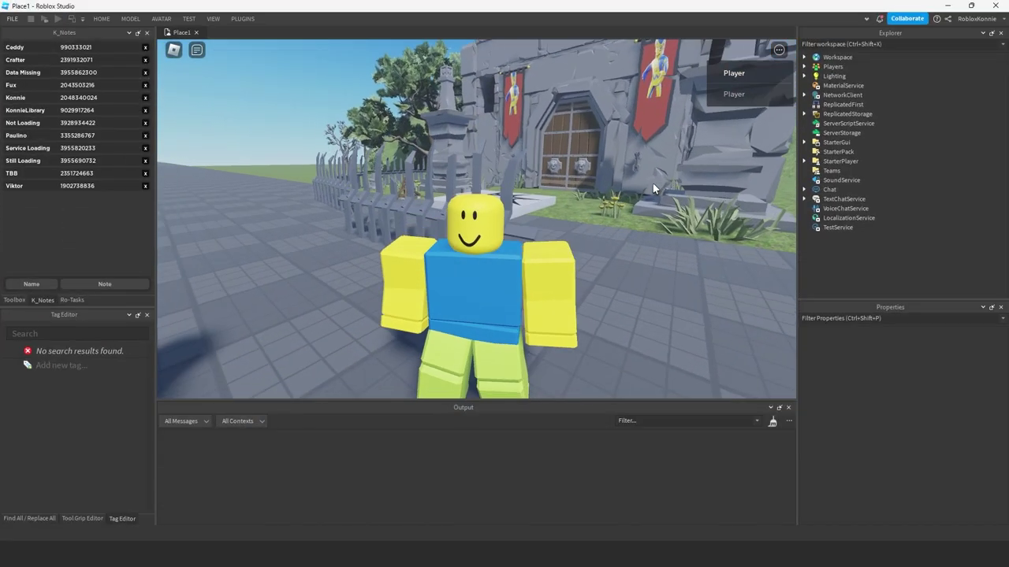
{"action": "key", "text": "w"}
{"action": "key", "text": "space"}
{"action": "right_click_drag", "start_coordinate": [653, 184], "coordinate": [653, 184]}
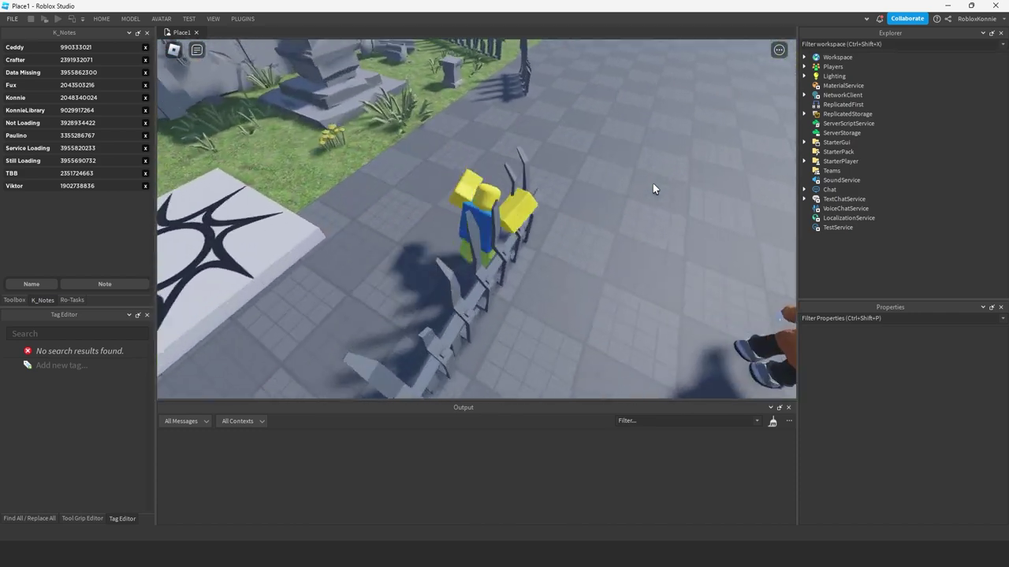
Step: Return to the Player1 client and end the Local Server test with Cleanup, closing the server and client windows
{"action": "key", "text": "alt+Tab"}
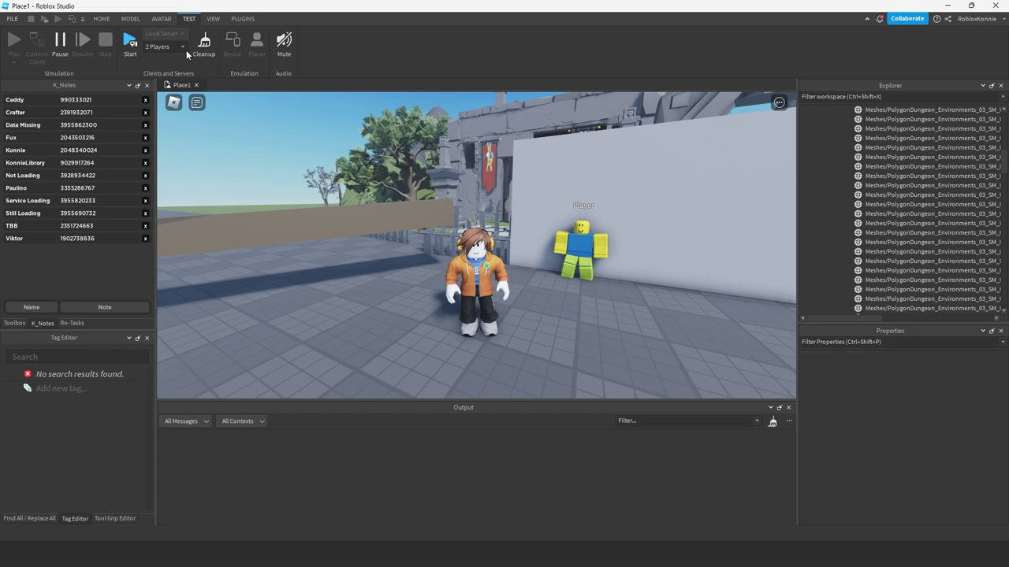
{"action": "left_click", "coordinate": [206, 48]}
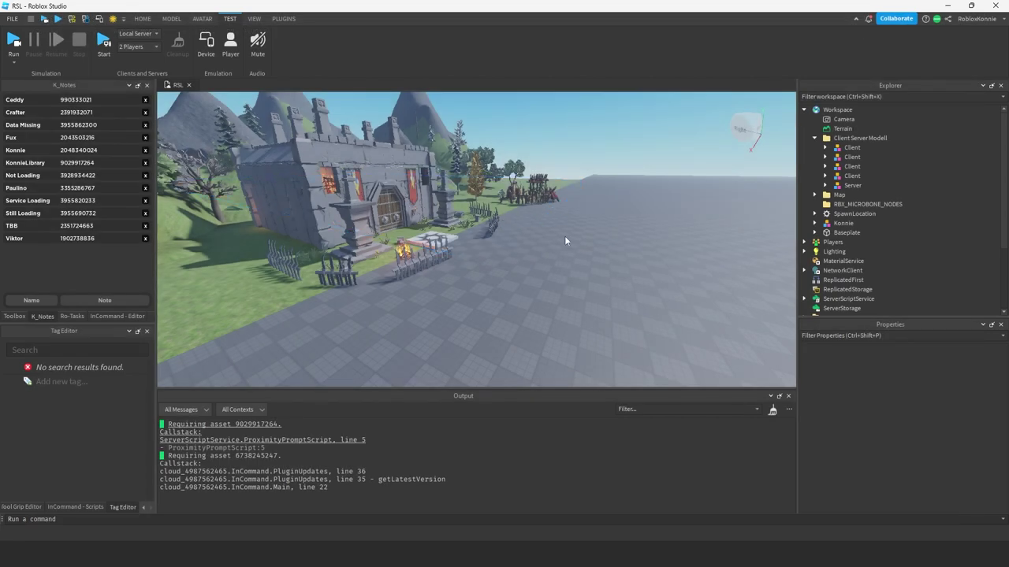
{"action": "right_click_drag", "start_coordinate": [562, 231], "coordinate": [562, 230]}
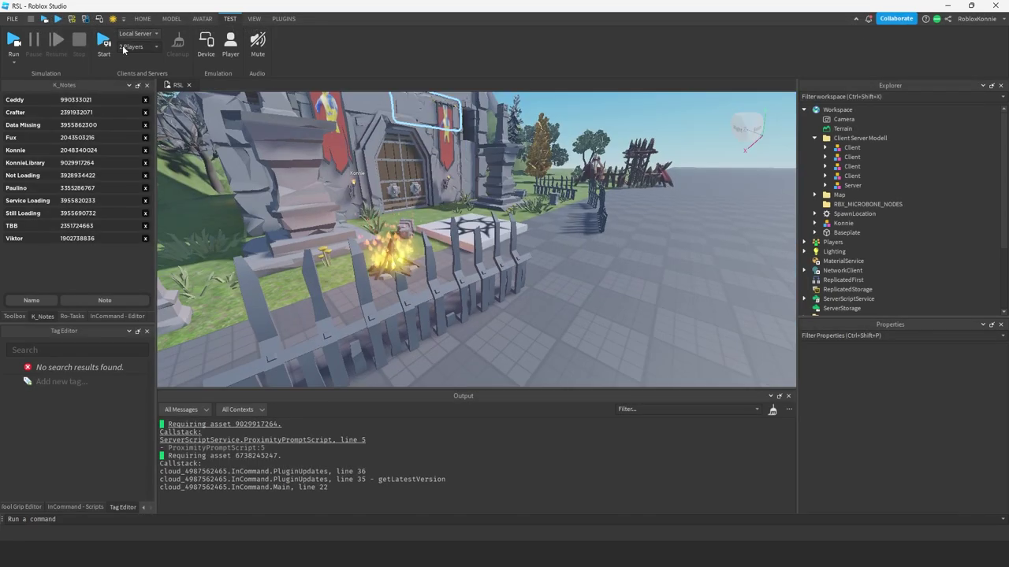
Step: Review the player count setting and the test types None, Local Server and Team Test without changing the selection
{"action": "left_click", "coordinate": [132, 48]}
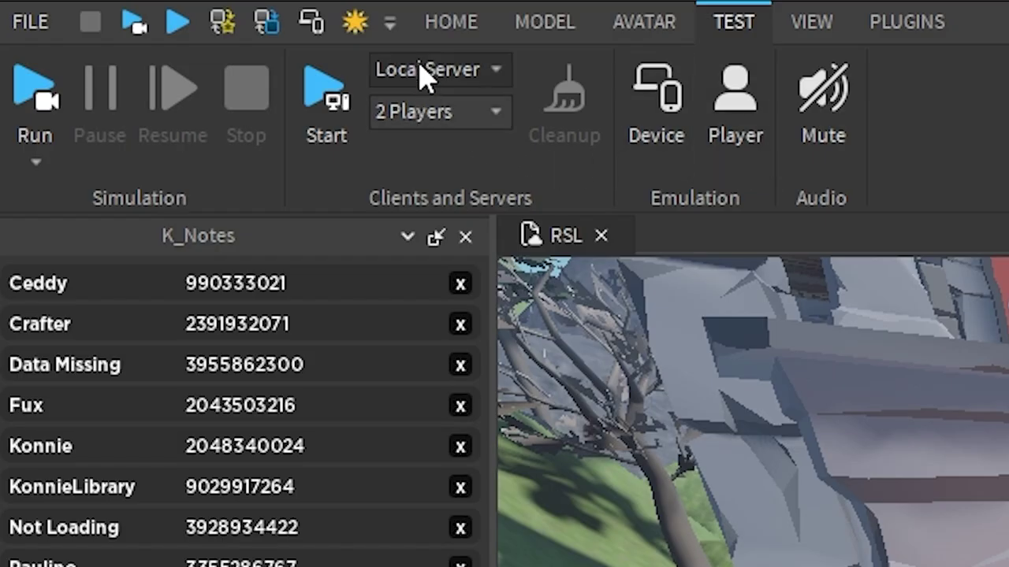
{"action": "left_click", "coordinate": [422, 75]}
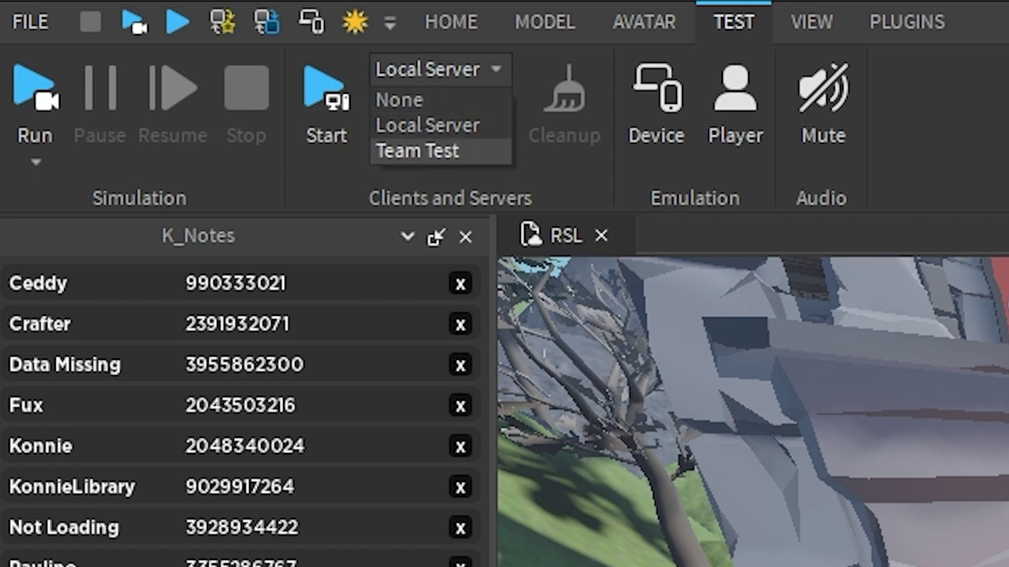
{"action": "key", "text": "Escape"}
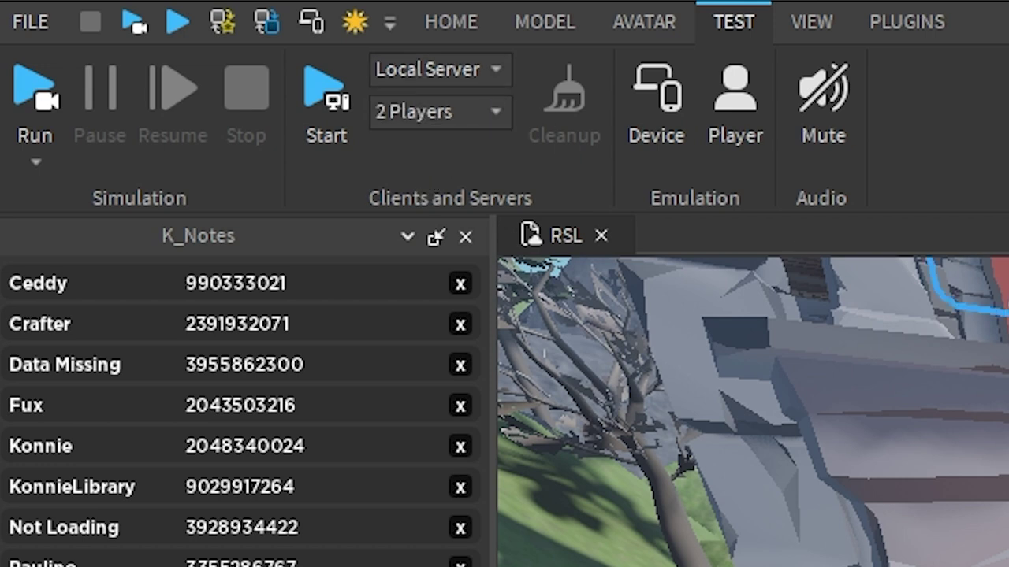
{"action": "right_click_drag", "start_coordinate": [753, 411], "coordinate": [826, 394]}
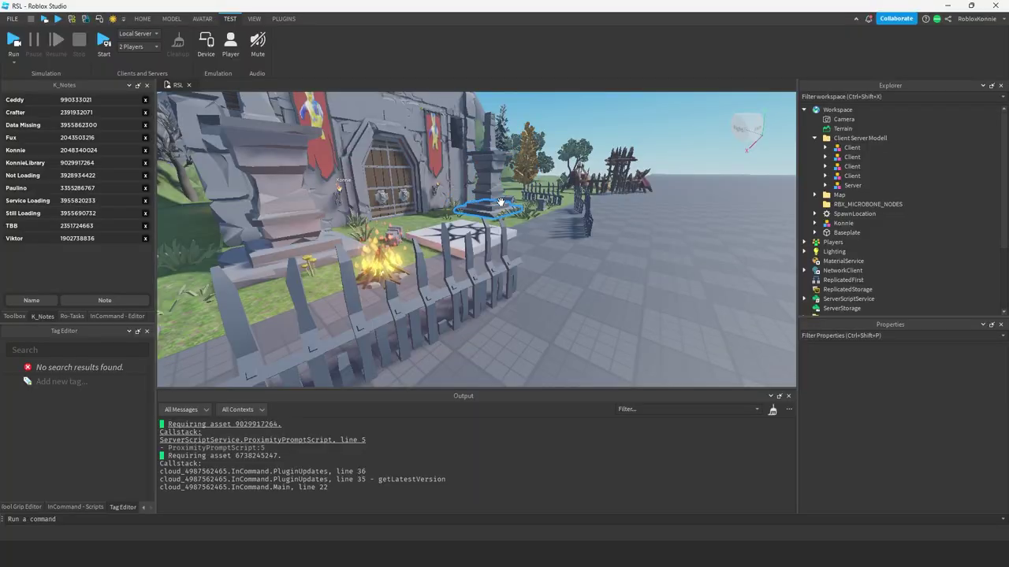
Step: Look around the castle and fence area and find the second collaborator's marker in the shared place
{"action": "right_click_drag", "start_coordinate": [466, 202], "coordinate": [486, 198]}
{"action": "key", "text": "s"}
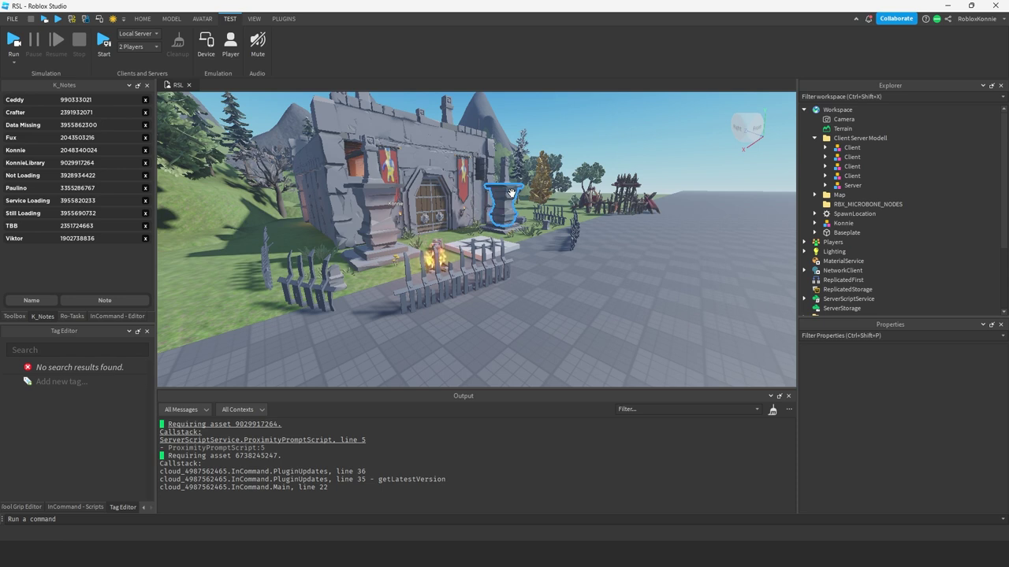
{"action": "scroll", "coordinate": [600, 220], "scroll_direction": "up", "scroll_amount": 5}
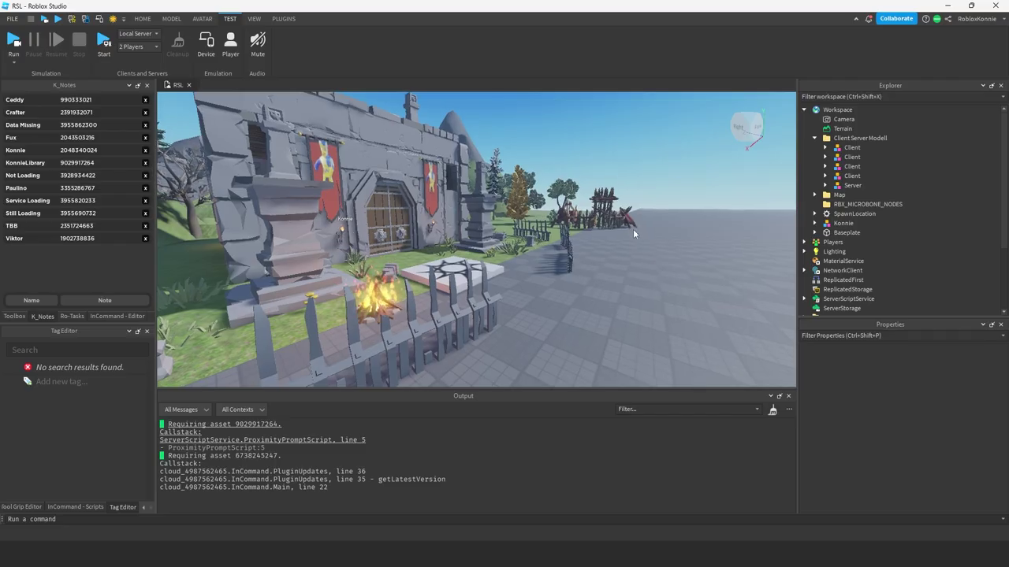
{"action": "right_click_drag", "start_coordinate": [633, 229], "coordinate": [630, 223]}
{"action": "right_click_drag", "start_coordinate": [531, 196], "coordinate": [549, 196]}
{"action": "key", "text": "w"}
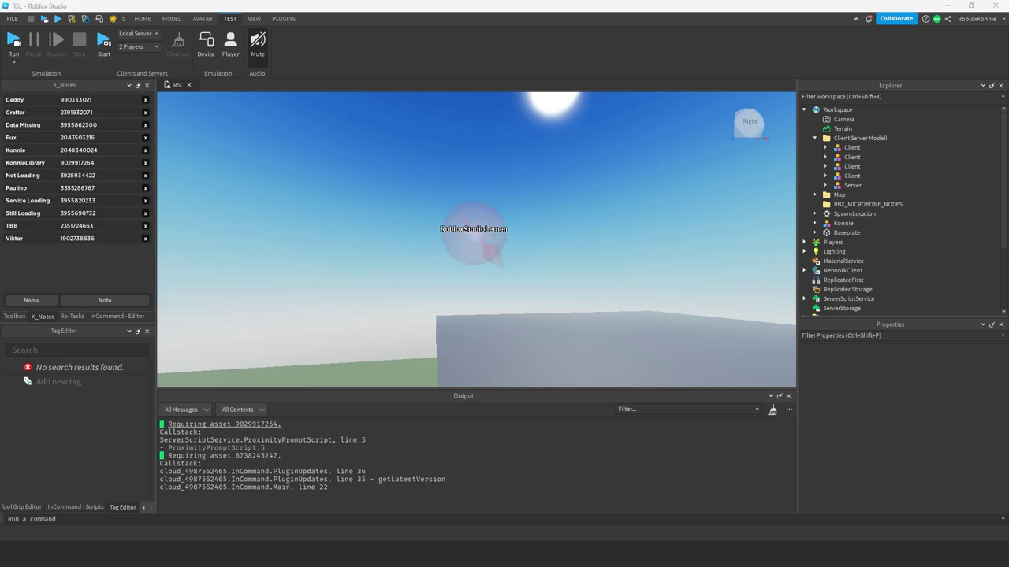
{"action": "right_click_drag", "start_coordinate": [649, 279], "coordinate": [596, 263]}
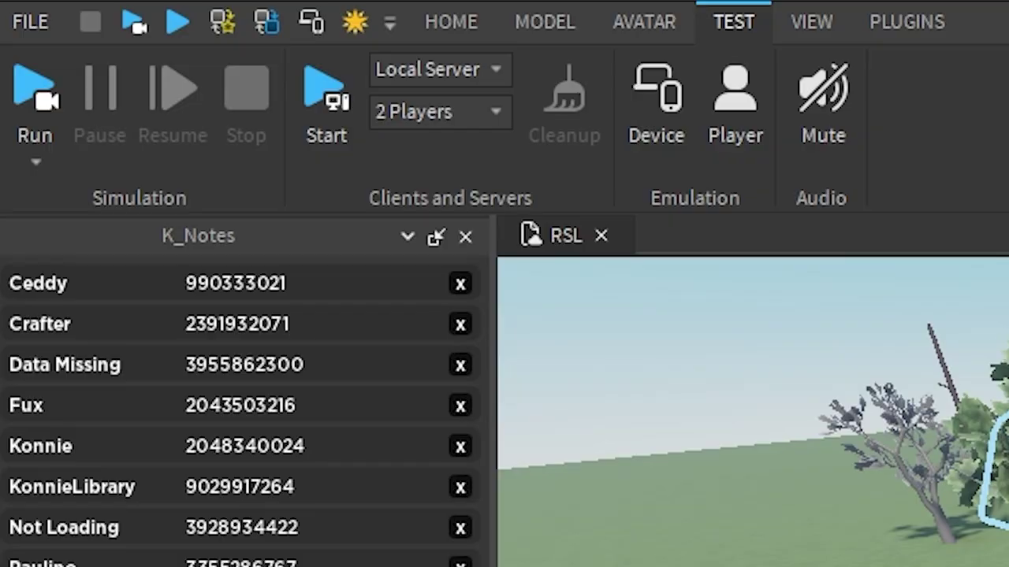
Step: Set the test type to Team Test and start the team test server
{"action": "left_click", "coordinate": [423, 82]}
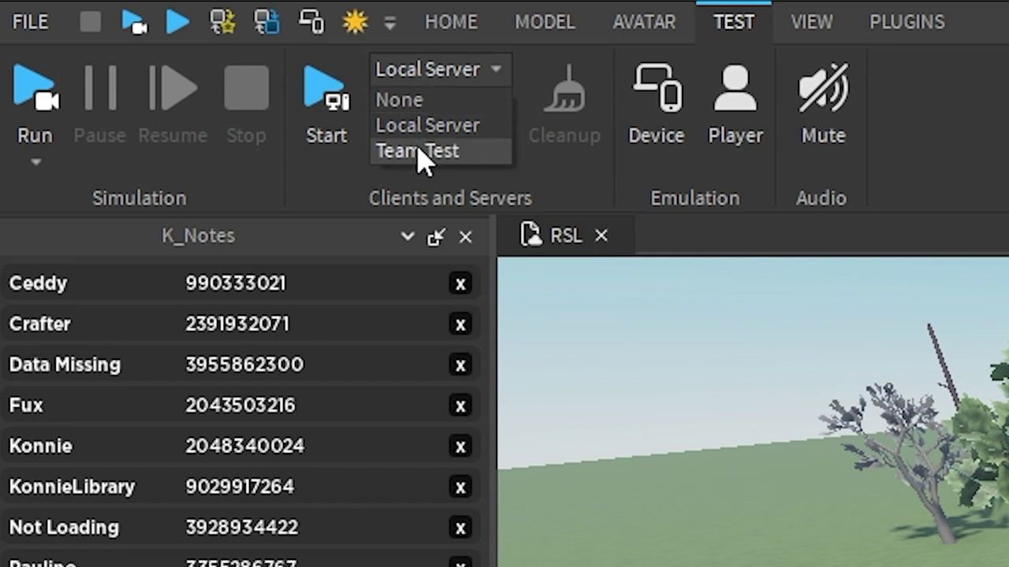
{"action": "left_click", "coordinate": [387, 153]}
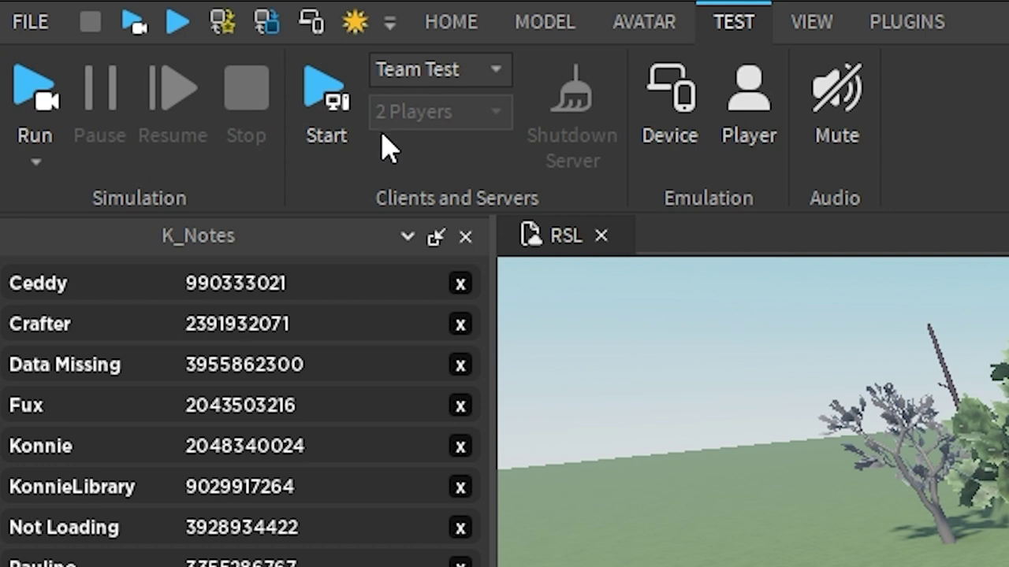
{"action": "left_click", "coordinate": [341, 122]}
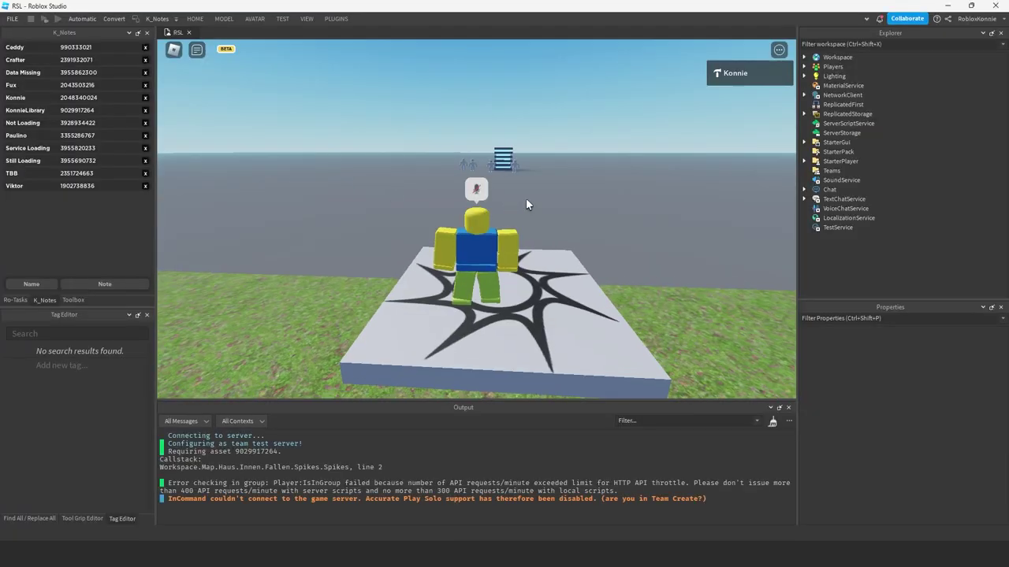
Step: Walk the test character off the spawn pad to the paved area and view it in front of the castle
{"action": "right_click_drag", "start_coordinate": [525, 198], "coordinate": [525, 199]}
{"action": "key", "text": "s"}
{"action": "scroll", "coordinate": [526, 199], "scroll_direction": "up", "scroll_amount": 3}
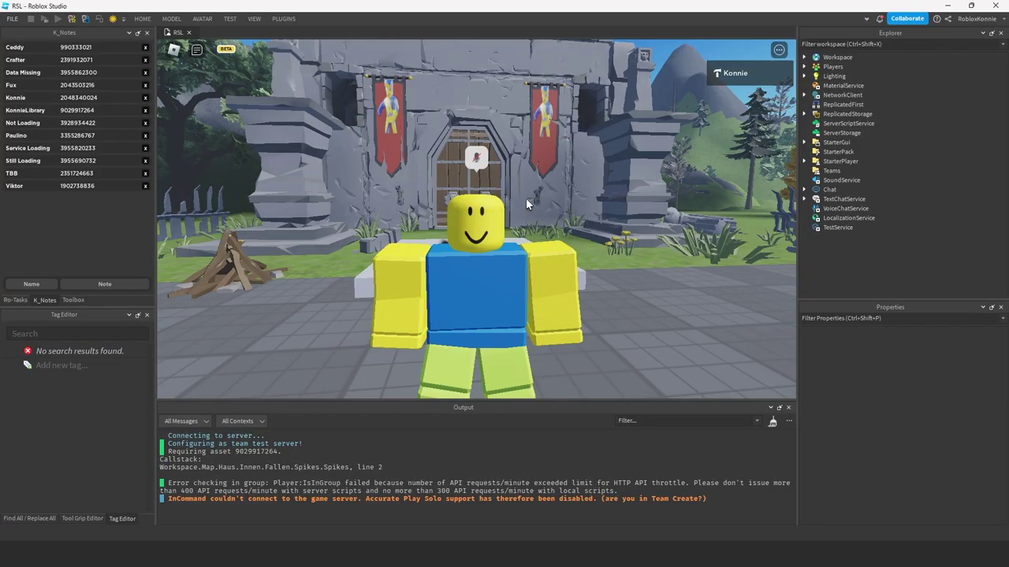
{"action": "key", "text": "Escape"}
{"action": "key", "text": "Escape"}
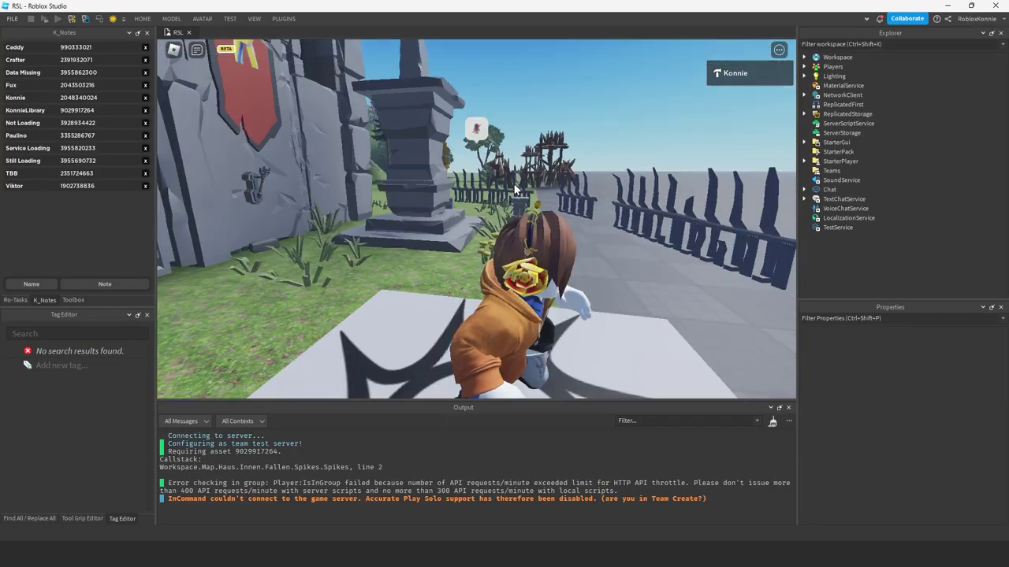
{"action": "key", "text": "s"}
{"action": "right_click_drag", "start_coordinate": [516, 189], "coordinate": [513, 182]}
{"action": "key", "text": "s"}
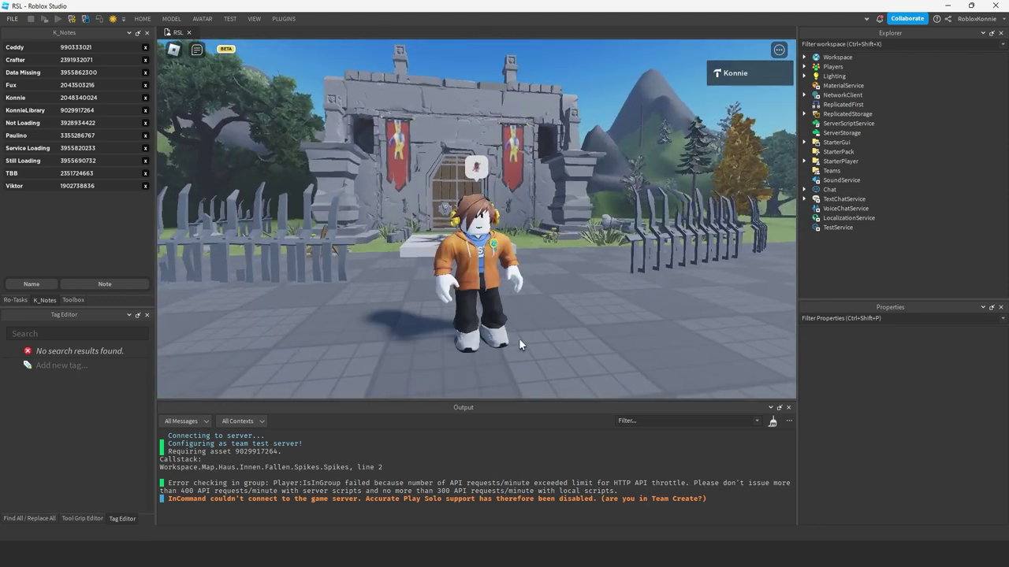
Step: Switch to the Studio editing window and return to the running Team Test client
{"action": "mouse_move", "coordinate": [521, 564]}
{"action": "left_click", "coordinate": [463, 493]}
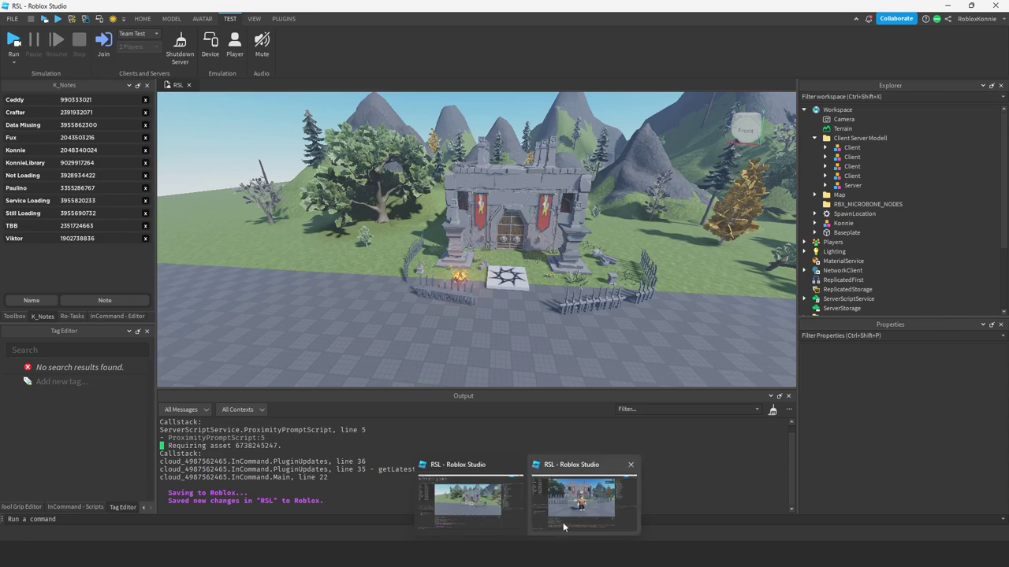
{"action": "left_click", "coordinate": [555, 521]}
Step: Walk the character around the paved area between the fences while waiting for the second player
{"action": "right_click_drag", "start_coordinate": [507, 295], "coordinate": [507, 296]}
{"action": "key", "text": "a"}
{"action": "key", "text": "w"}
{"action": "key", "text": "d"}
{"action": "key", "text": "s"}
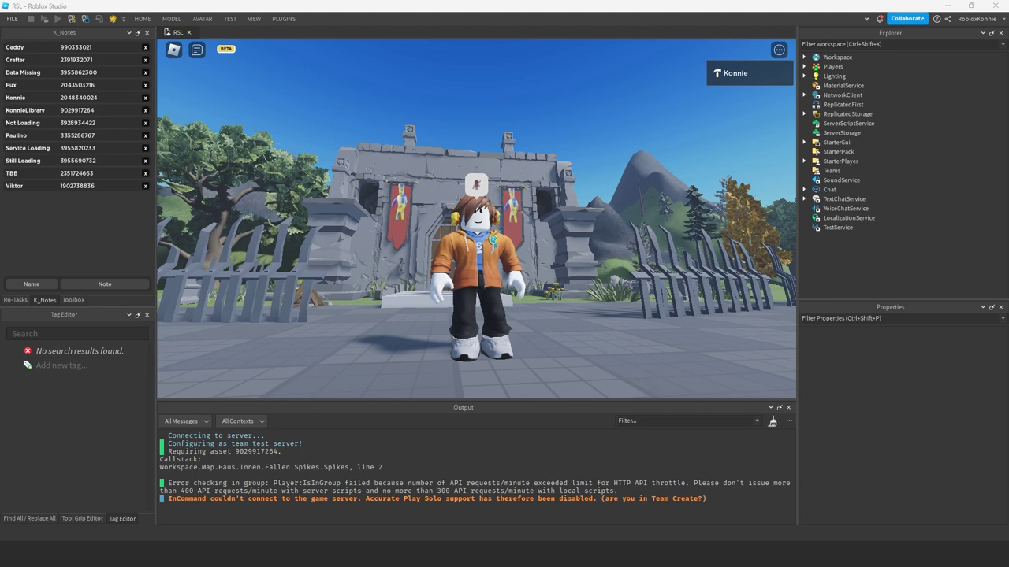
{"action": "right_click_drag", "start_coordinate": [629, 205], "coordinate": [627, 208]}
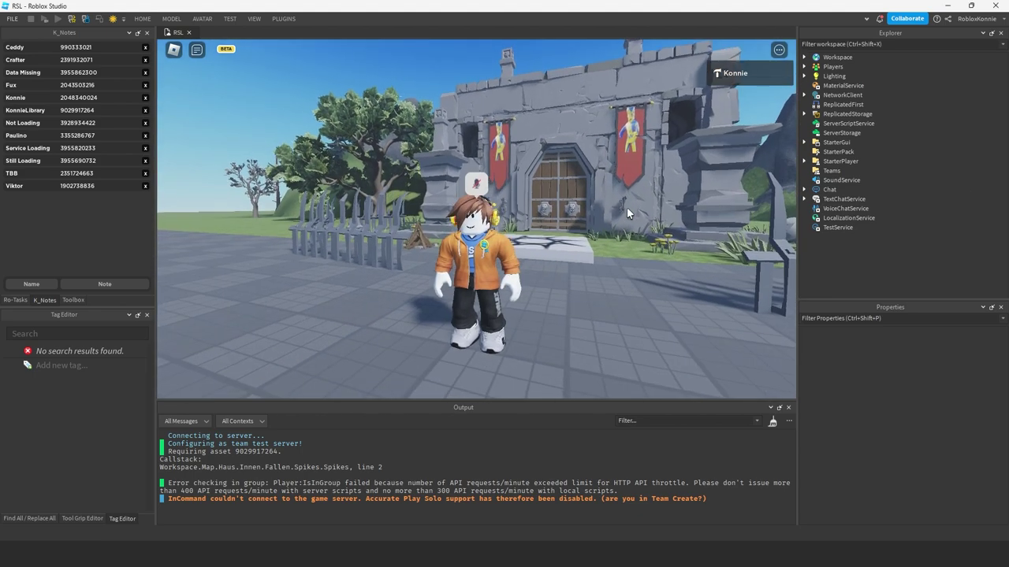
Step: Walk the character toward the second player and onto the spawn pad in front of the castle door
{"action": "key", "text": "w"}
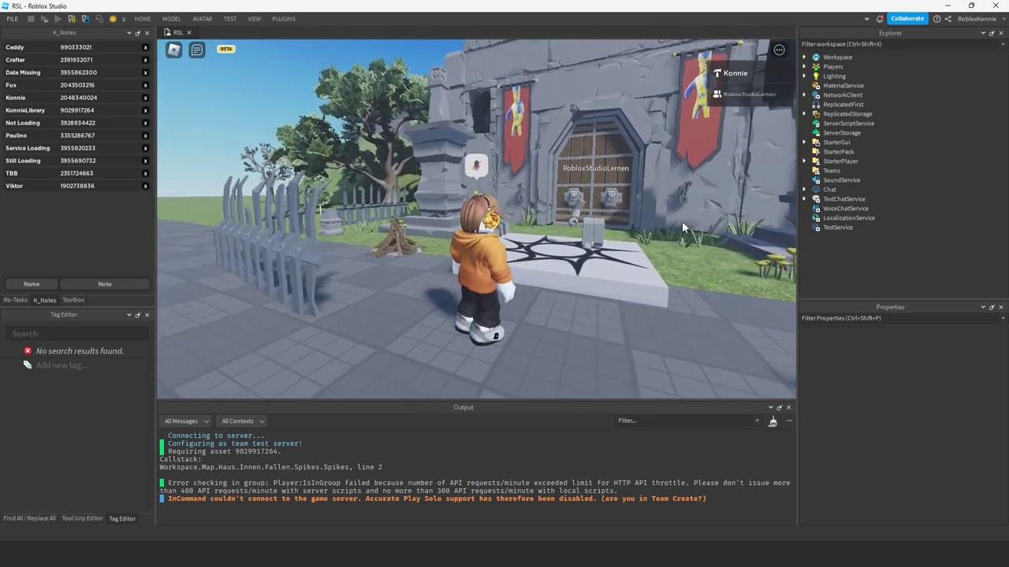
{"action": "key", "text": "w"}
{"action": "right_click_drag", "start_coordinate": [595, 170], "coordinate": [597, 171]}
{"action": "key", "text": "d"}
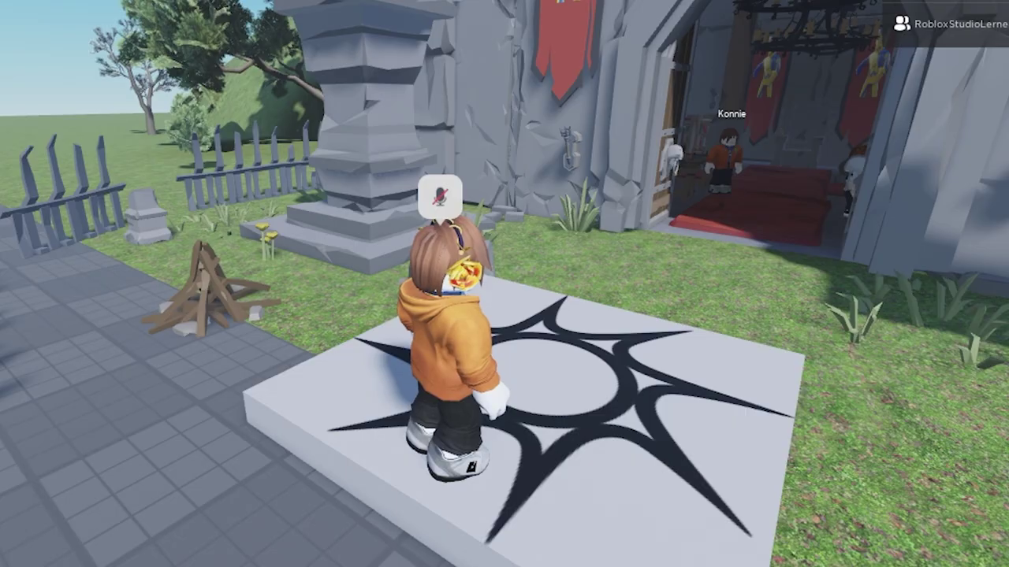
Step: Move the character through the open castle door and along the red carpet beside the other players
{"action": "right_click_drag", "start_coordinate": [638, 334], "coordinate": [638, 334]}
{"action": "key", "text": "w"}
{"action": "key", "text": "w"}
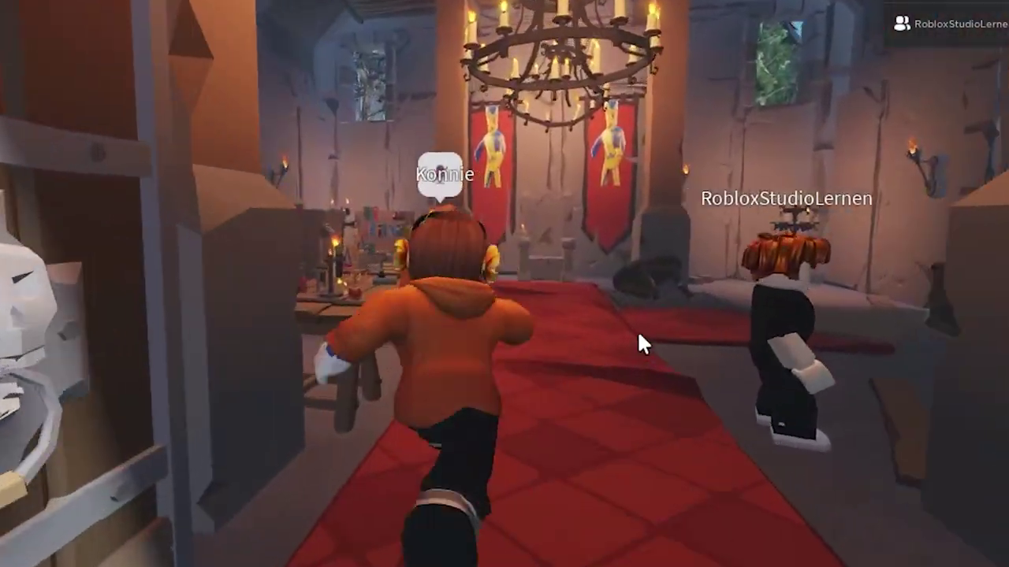
{"action": "key", "text": "w"}
{"action": "key", "text": "s"}
Step: Seat the character on the throne and trigger the Falltür prompt to open the trapdoor
{"action": "right_click_drag", "start_coordinate": [639, 334], "coordinate": [639, 334]}
{"action": "key", "text": "w"}
{"action": "key", "text": "w"}
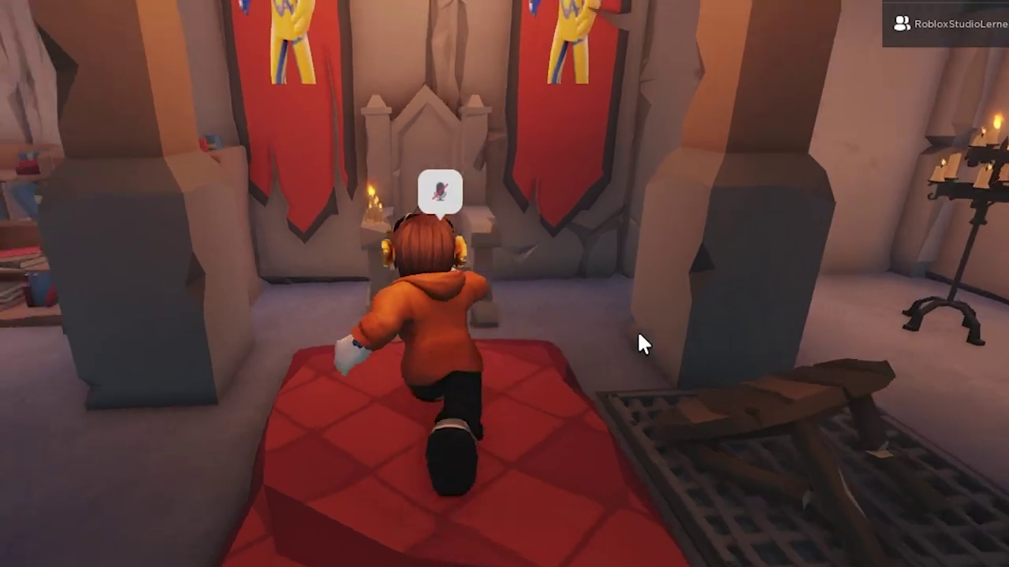
{"action": "key", "text": "w"}
{"action": "right_click_drag", "start_coordinate": [638, 334], "coordinate": [638, 334]}
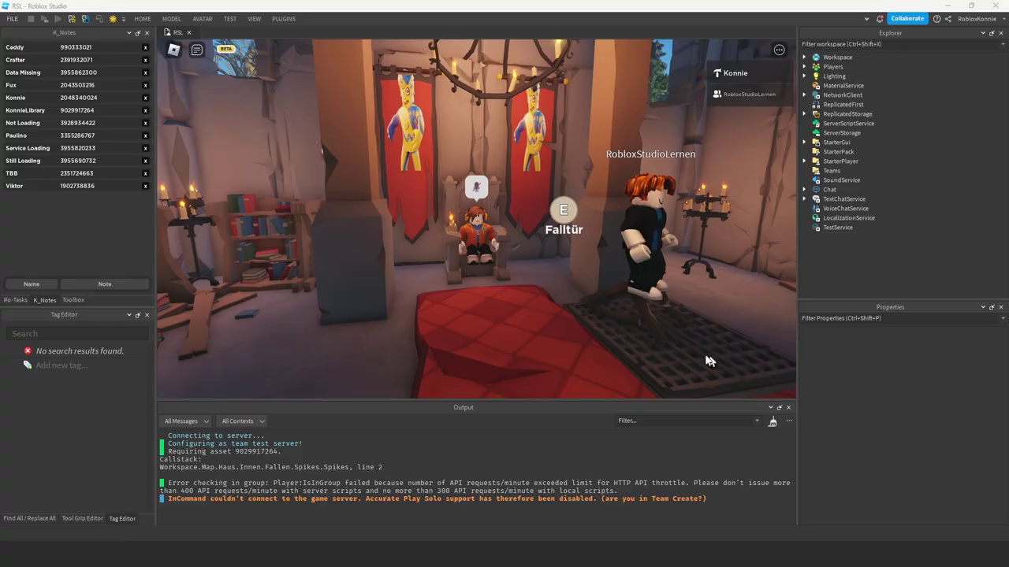
{"action": "key", "text": "e"}
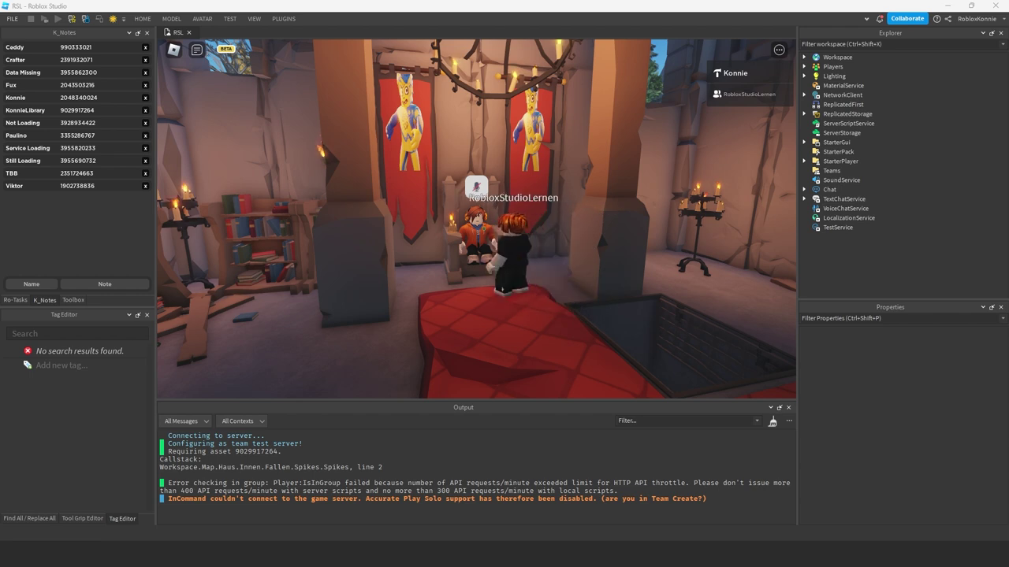
Step: Leave the Team Test by closing its client window
{"action": "left_click", "coordinate": [523, 144]}
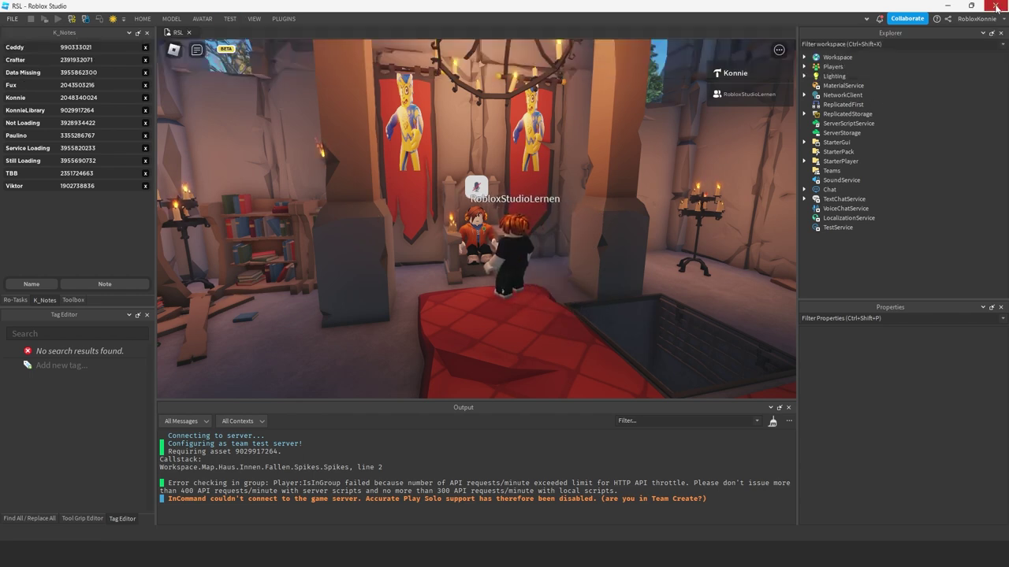
{"action": "left_click", "coordinate": [995, 6]}
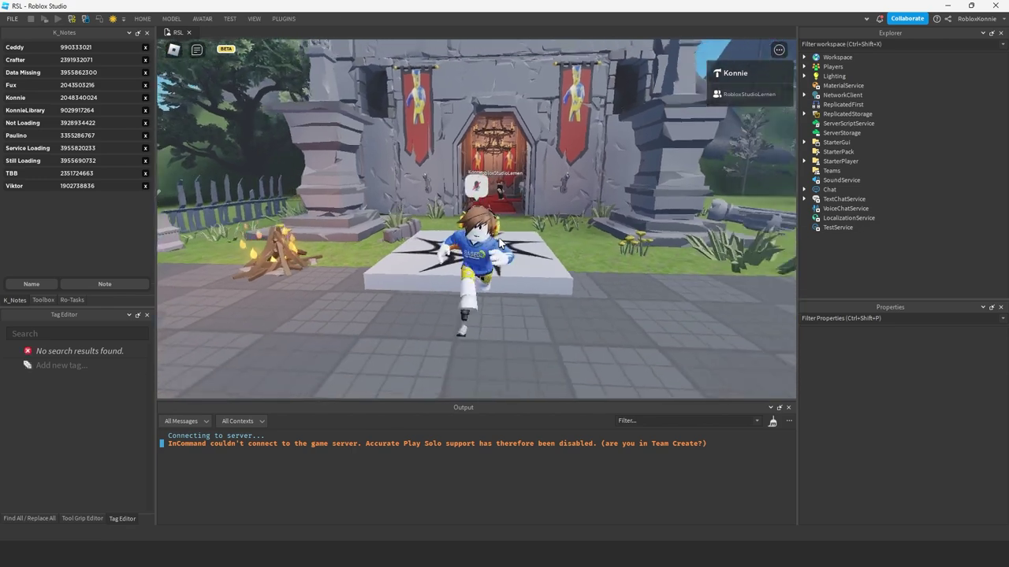
Step: In the rejoined Team Test, walk the character into the castle hall and view it close up beside the other players
{"action": "key", "text": "w"}
{"action": "right_click_drag", "start_coordinate": [543, 236], "coordinate": [543, 235]}
{"action": "scroll", "coordinate": [542, 235], "scroll_direction": "up", "scroll_amount": 4}
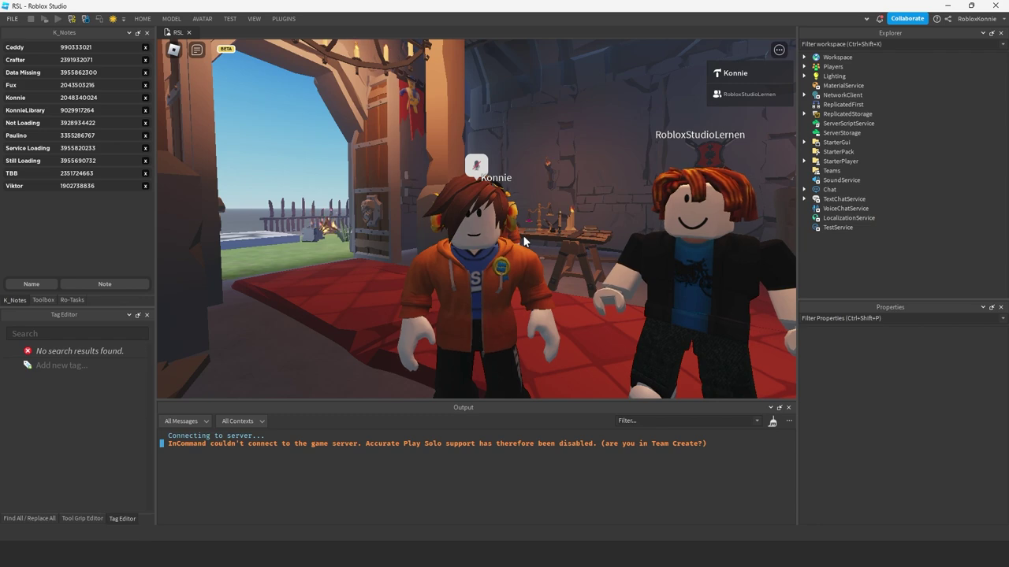
{"action": "scroll", "coordinate": [527, 236], "scroll_direction": "up", "scroll_amount": 3}
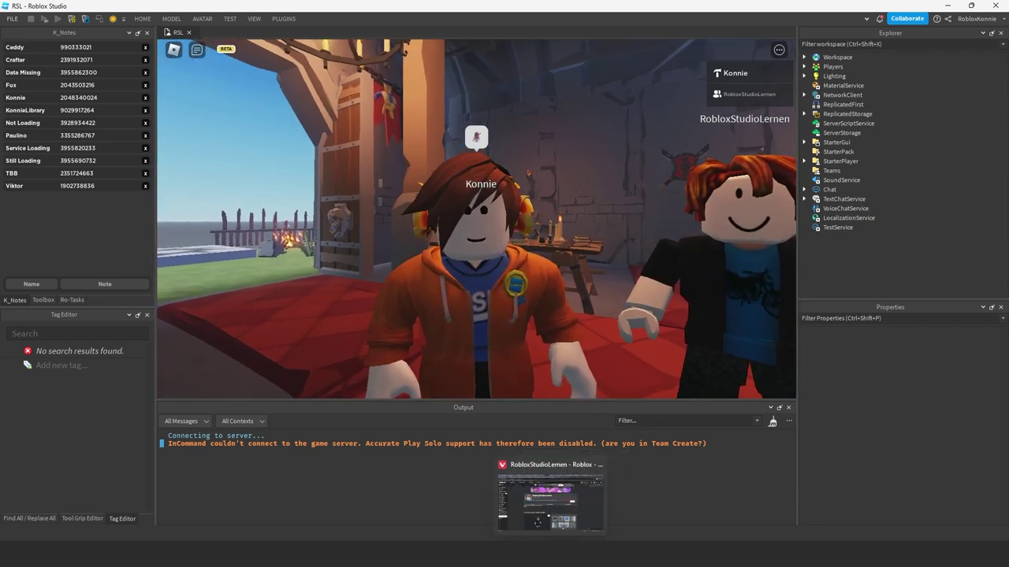
Step: Switch to the Studio editing window and examine the spawn pad and closed castle door
{"action": "mouse_move", "coordinate": [526, 553]}
{"action": "left_click", "coordinate": [494, 503]}
{"action": "right_click_drag", "start_coordinate": [494, 339], "coordinate": [448, 213]}
{"action": "scroll", "coordinate": [508, 245], "scroll_direction": "up", "scroll_amount": 4}
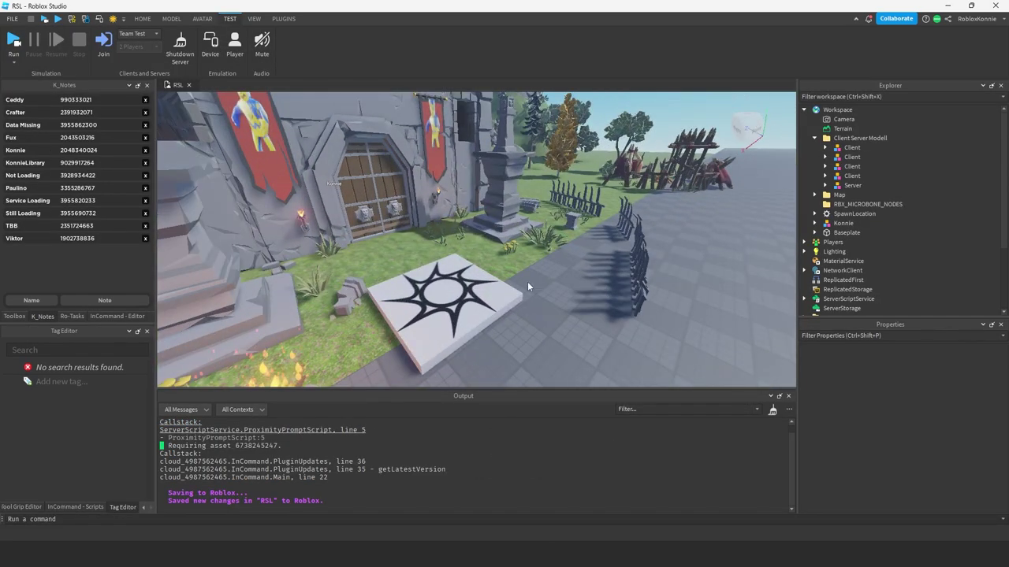
Step: Return to the Team Test client and turn the character toward the second player
{"action": "left_click", "coordinate": [856, 544]}
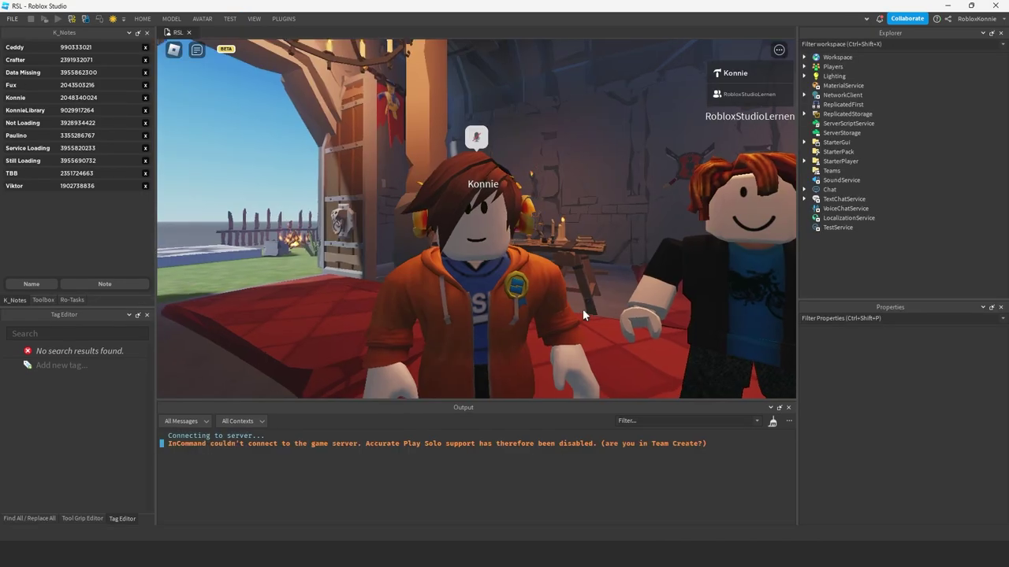
{"action": "scroll", "coordinate": [583, 308], "scroll_direction": "down", "scroll_amount": 2}
{"action": "key", "text": "d"}
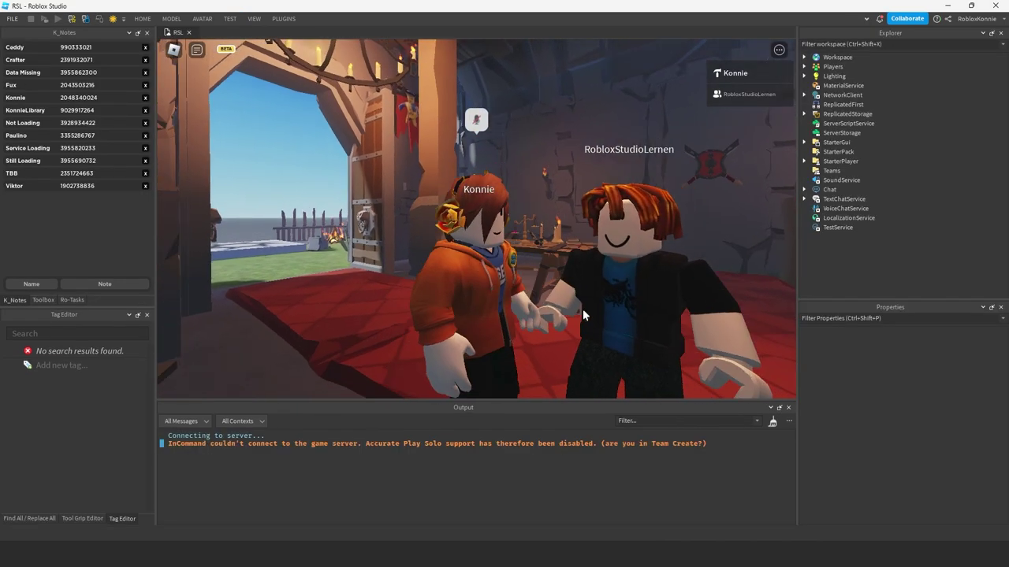